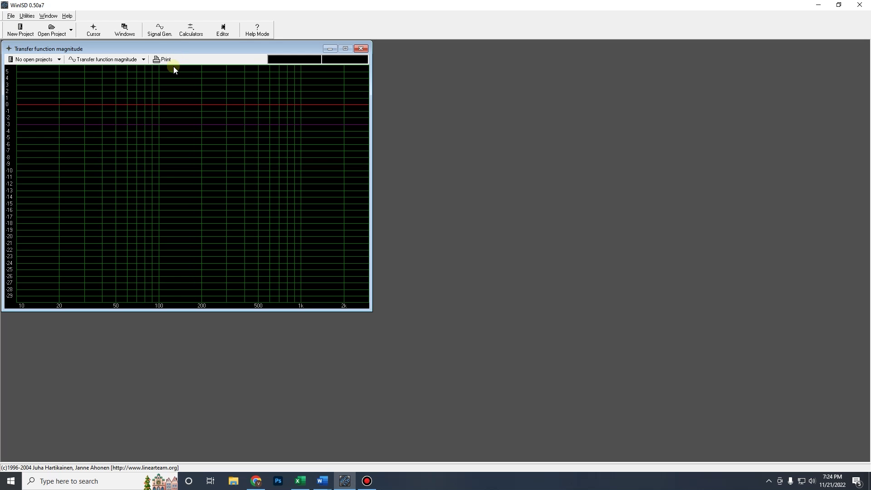
# Step: Start a new project with a new driver, setting manufacturer and brand to Illusion Audio and model to C12 ResoNix Video
pyautogui.click(20, 30)
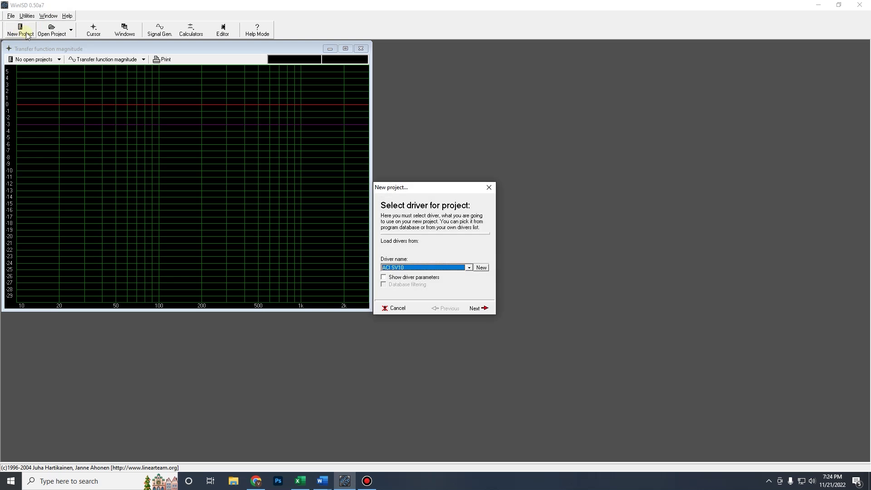
pyautogui.click(481, 267)
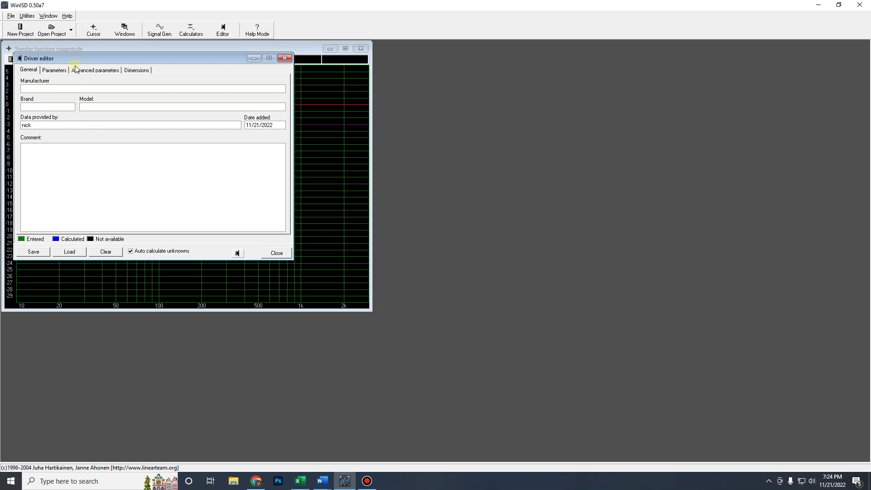
pyautogui.moveTo(91, 57); pyautogui.dragTo(399, 99)
pyautogui.click(373, 131)
pyautogui.write('llusion Audio')
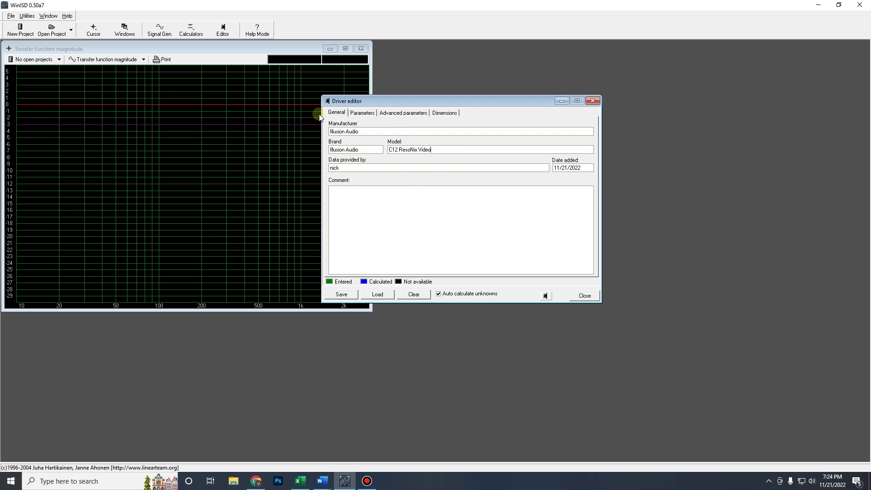
# Step: Open the new driver's parameters, switch to Chrome and find the spec sheet on the Illusion Audio C12 product page
pyautogui.click(357, 115)
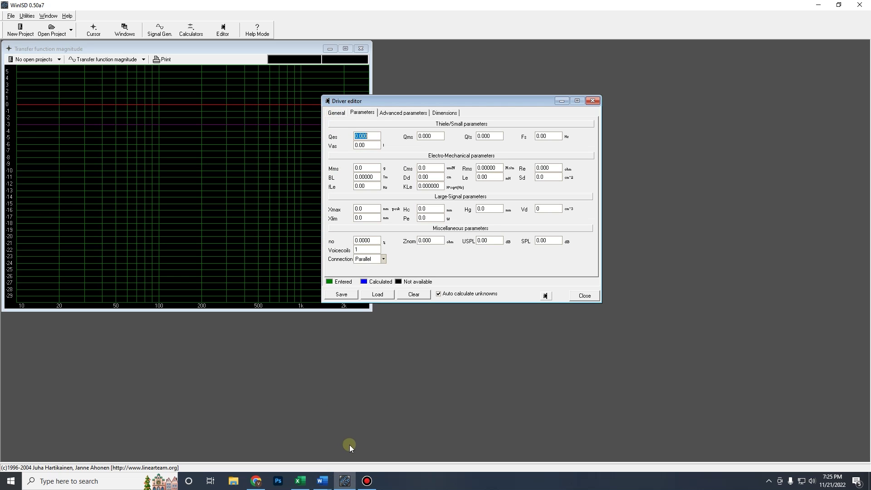
pyautogui.click(363, 168)
pyautogui.click(256, 480)
pyautogui.scroll(-2, 280, 292)
pyautogui.scroll(-7, 280, 293)
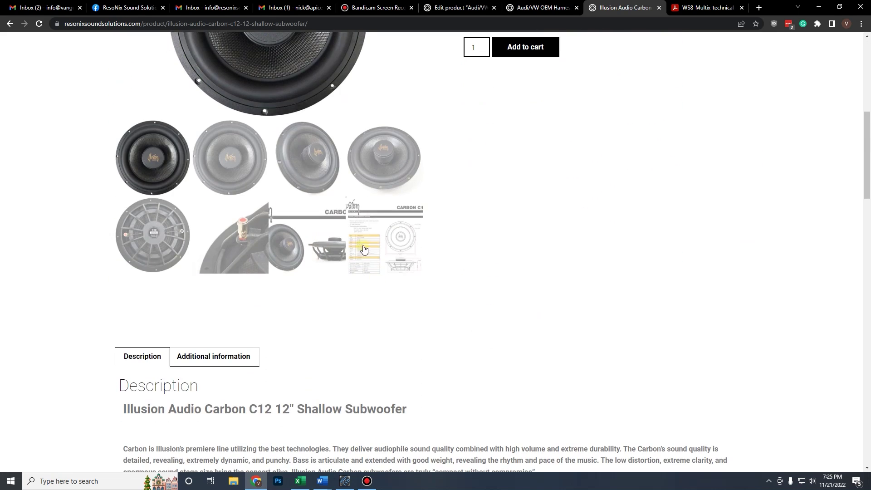
# Step: Switch to WinISD, shrink its window and place it over the browser beside the subwoofer's spec sheet
pyautogui.click(344, 483)
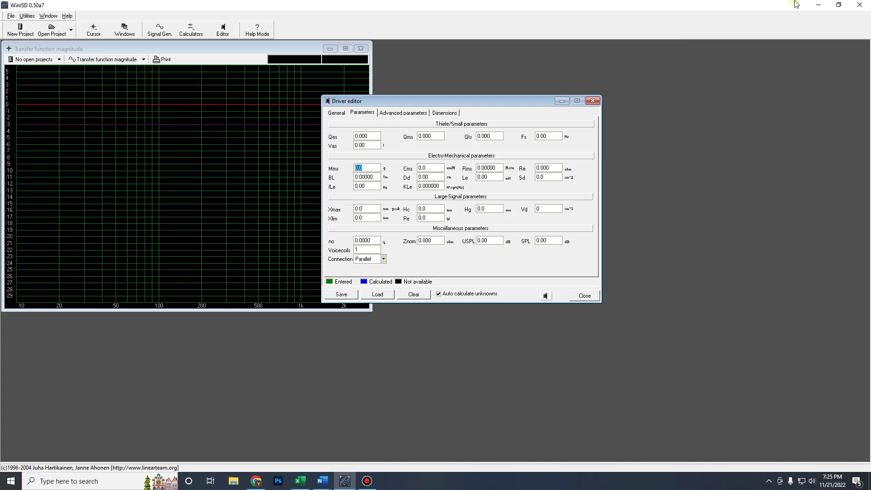
pyautogui.click(839, 5)
pyautogui.moveTo(362, 155); pyautogui.dragTo(575, 97)
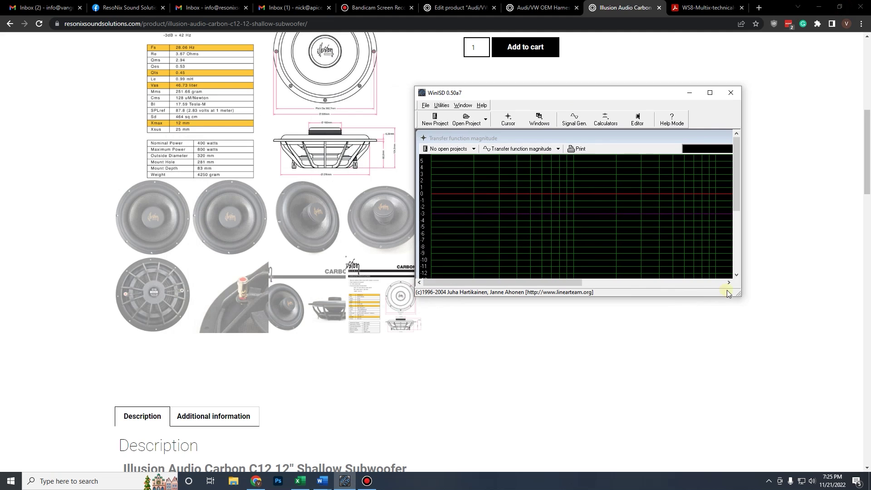
pyautogui.moveTo(738, 294); pyautogui.dragTo(839, 340)
pyautogui.moveTo(761, 176); pyautogui.dragTo(460, 132)
# Step: Open the Carbon C12 specification sheet image full size in Chrome and bring the WinISD window over it
pyautogui.scroll(5, 253, 227)
pyautogui.click(253, 227)
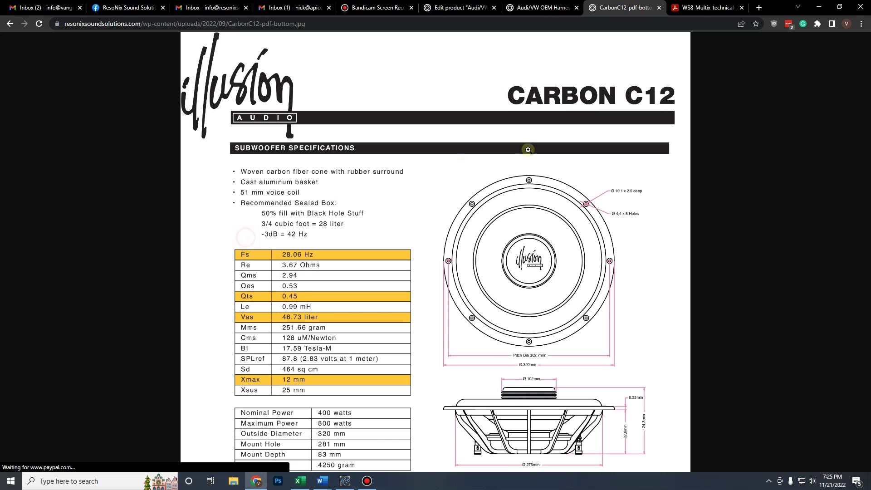
pyautogui.click(345, 481)
pyautogui.moveTo(540, 98); pyautogui.dragTo(578, 211)
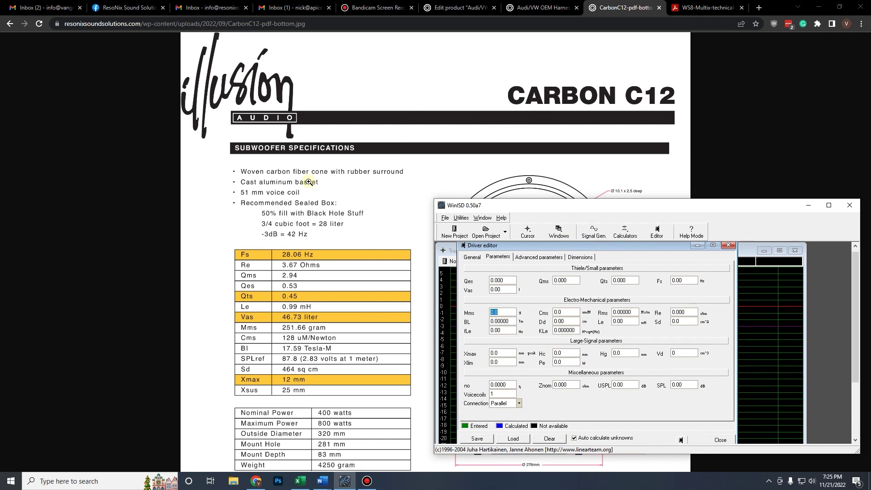
# Step: Enlarge the specification table in Chrome and position the WinISD window beside its values
pyautogui.click(349, 192)
pyautogui.click(347, 190)
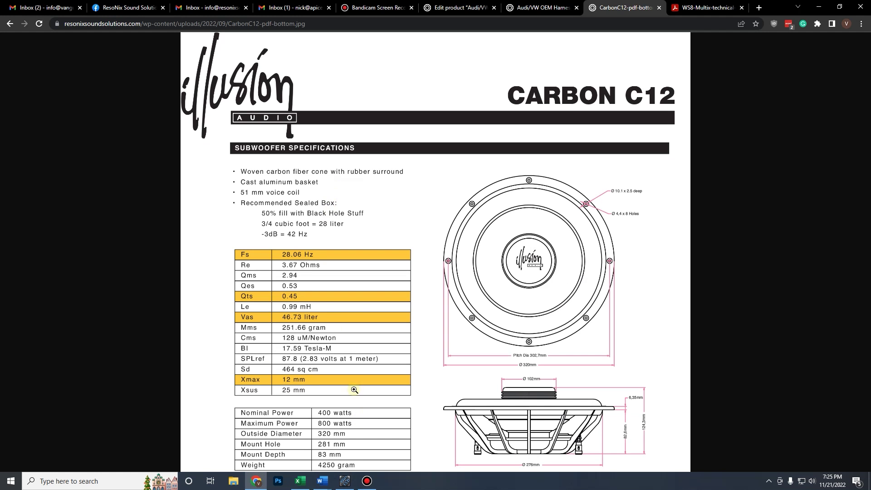
pyautogui.click(310, 330)
pyautogui.scroll(-1, 278, 319)
pyautogui.scroll(1, 267, 313)
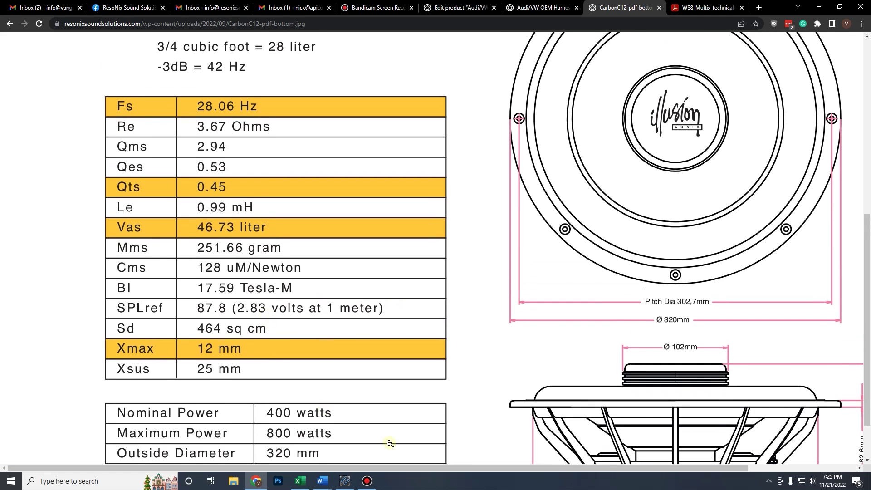
pyautogui.click(344, 480)
pyautogui.moveTo(548, 210); pyautogui.dragTo(521, 119)
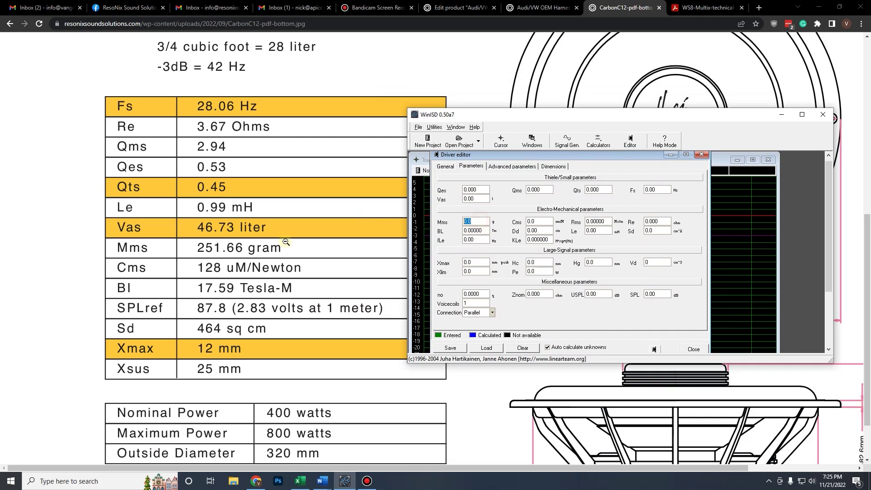
# Step: Set the driver's Mms to 251.7 g and its Cms to 128 um/N
pyautogui.write('251.7')
pyautogui.press('Tab')
pyautogui.click(607, 221)
pyautogui.click(645, 190)
# Step: Set the driver's Re to 3.67 ohm, Sd to 464 sq cm and Le to 0.99 mH
pyautogui.doubleClick(658, 222)
pyautogui.hotkey('alt', 'Tab')
pyautogui.click(344, 480)
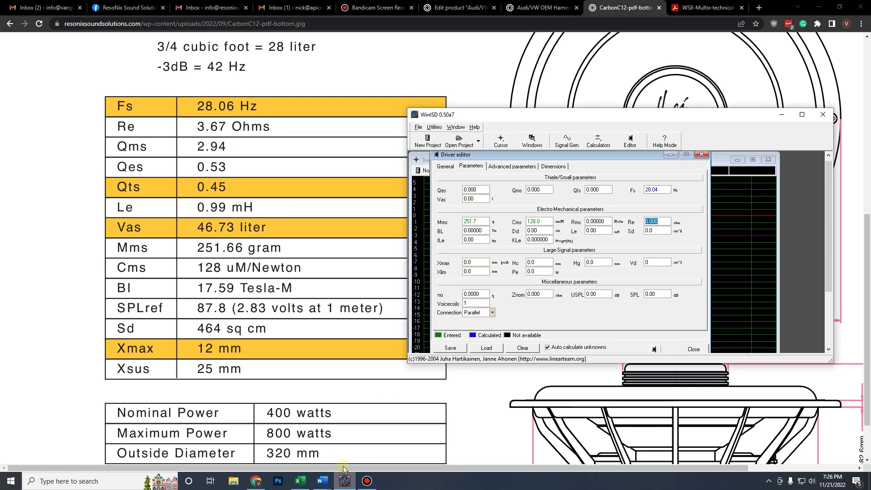
pyautogui.doubleClick(667, 220)
pyautogui.write('3.67')
pyautogui.click(659, 230)
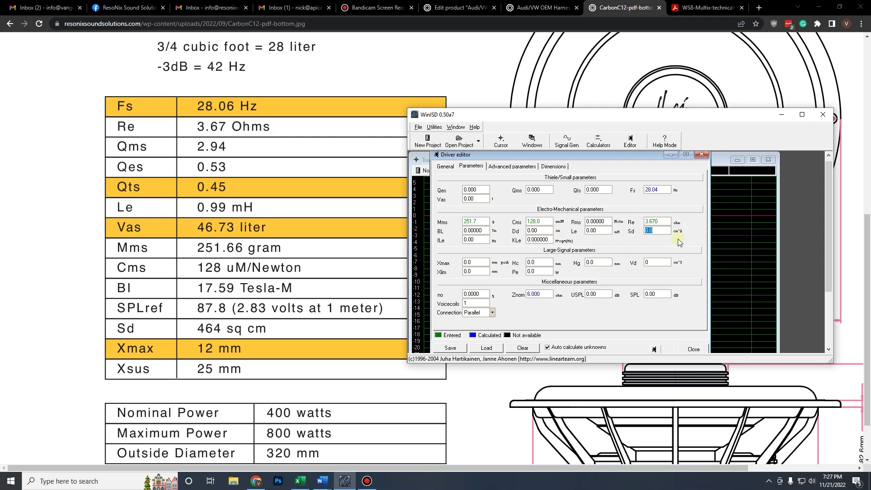
pyautogui.write('464')
pyautogui.click(600, 231)
# Step: Cycle the Cms unit back to um/N and set the driver's BL to 17.59 Tm
pyautogui.doubleClick(483, 229)
pyautogui.click(561, 222)
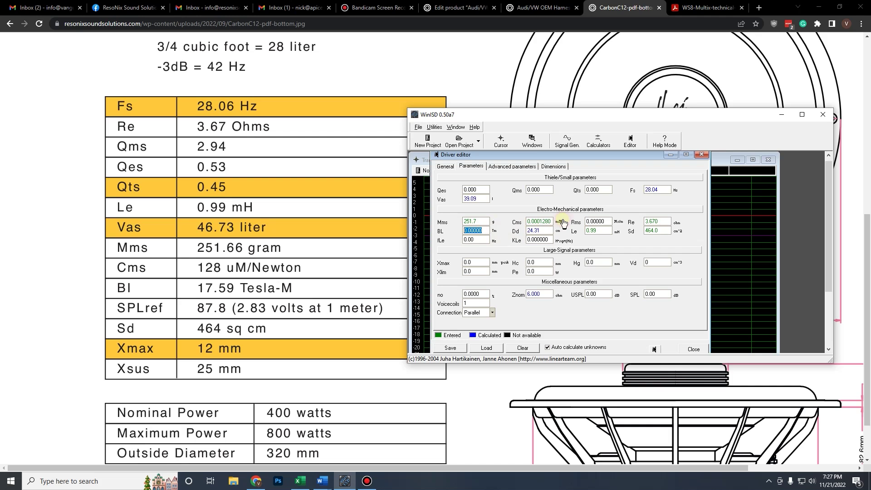
pyautogui.click(562, 222)
pyautogui.click(560, 222)
pyautogui.click(496, 232)
pyautogui.click(678, 233)
pyautogui.click(677, 233)
pyautogui.write('17.59')
# Step: Set the driver's Qms to 2.94 and its Xmax to 12 mm
pyautogui.click(535, 188)
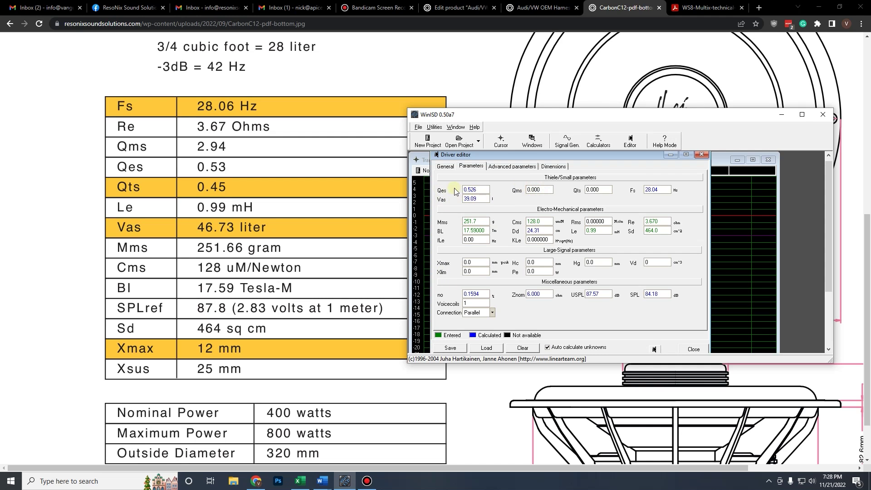
pyautogui.doubleClick(540, 189)
pyautogui.write('2.94')
pyautogui.click(472, 262)
pyautogui.doubleClick(603, 189)
pyautogui.click(595, 190)
pyautogui.doubleClick(471, 264)
# Step: Save the driver as Illusion Audio C12 ResoNix Video, and close its editor after enlarging the WinISD window
pyautogui.click(451, 348)
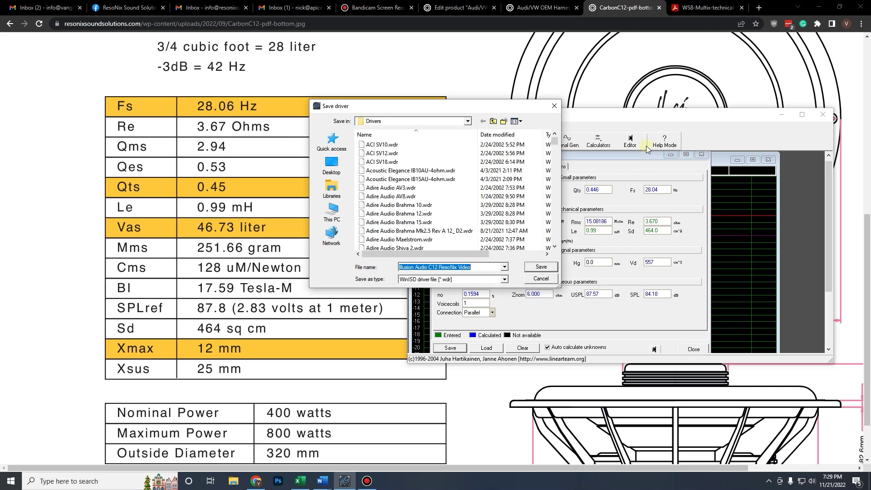
pyautogui.click(541, 266)
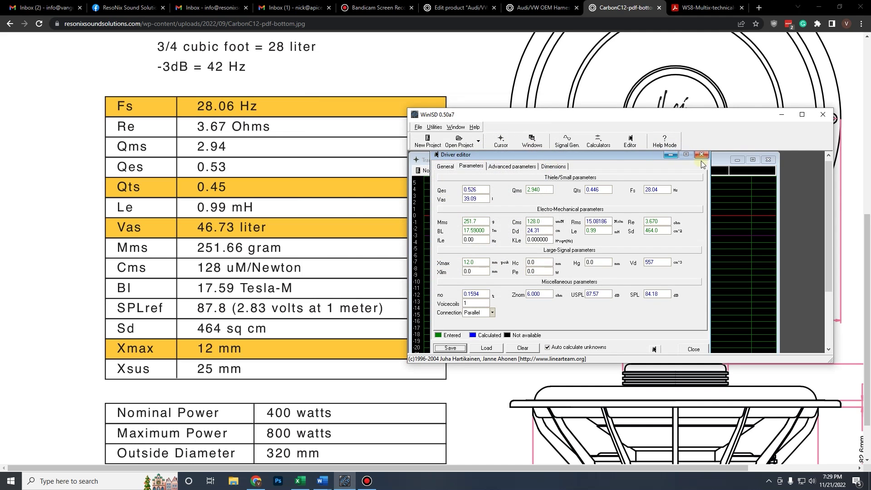
pyautogui.moveTo(406, 107); pyautogui.dragTo(139, 49)
pyautogui.moveTo(831, 363); pyautogui.dragTo(869, 413)
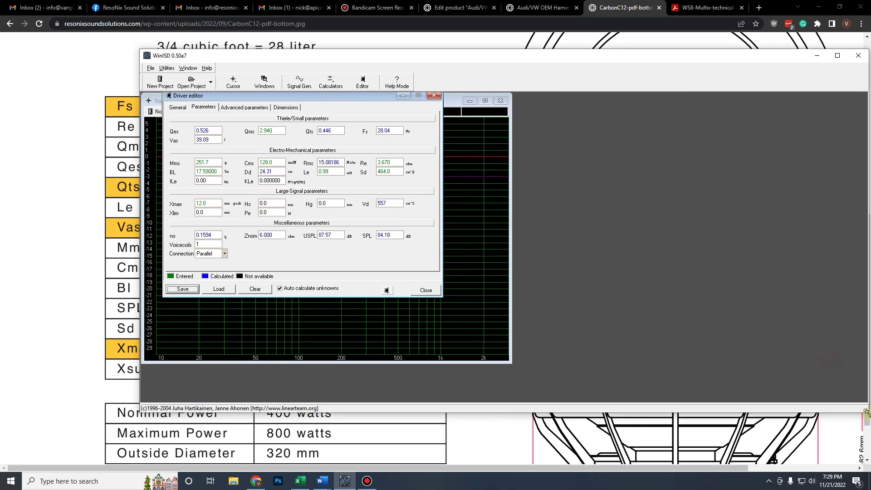
pyautogui.click(433, 96)
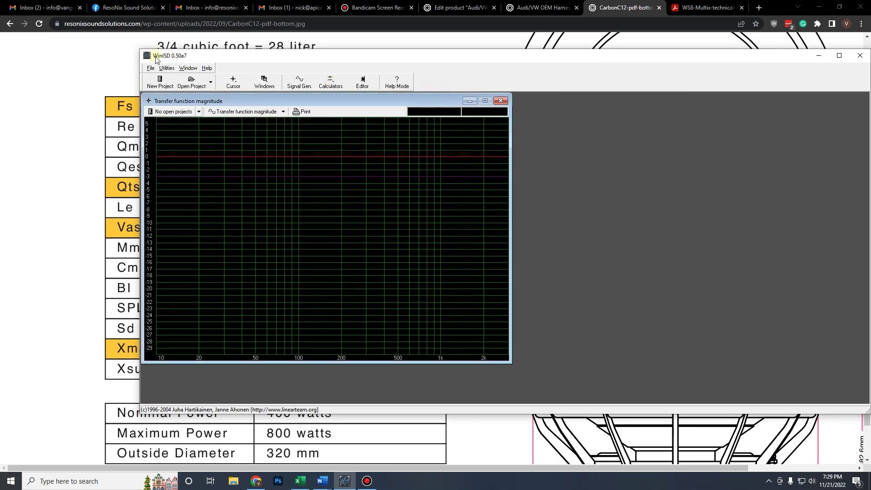
# Step: Start a new project using the Illusion Audio C12 ResoNix Video driver
pyautogui.click(160, 82)
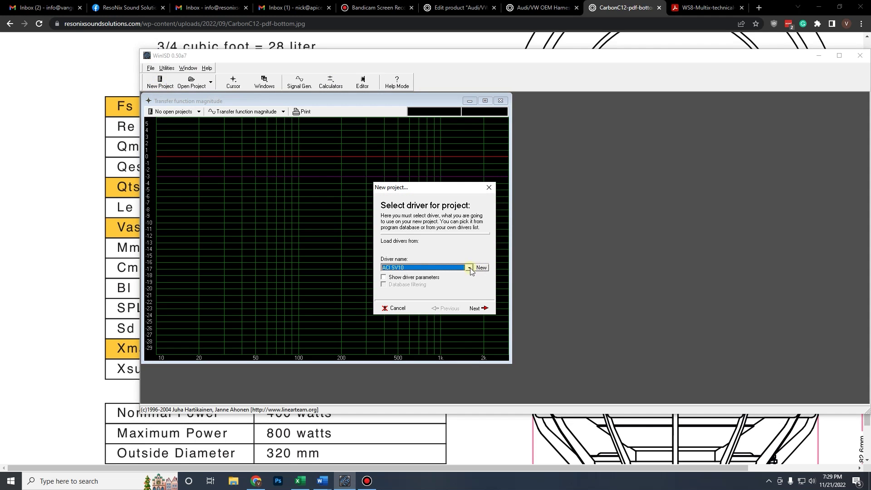
pyautogui.click(468, 267)
pyautogui.write('ion Audio')
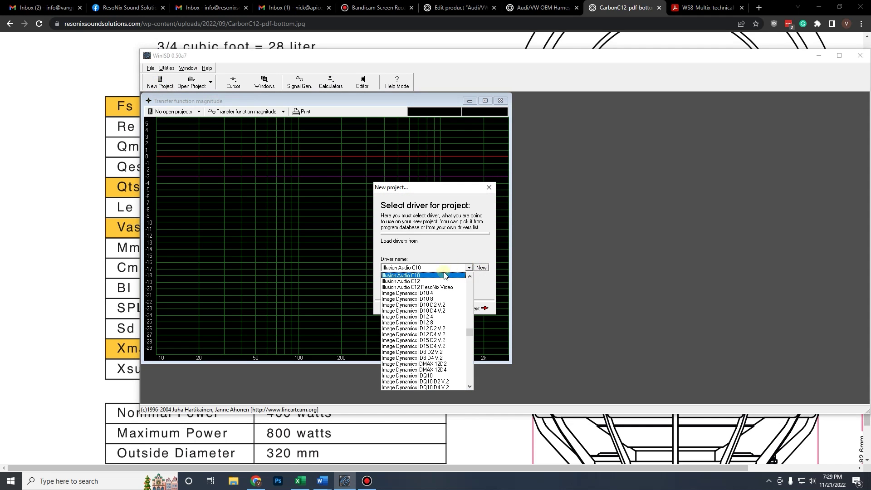
pyautogui.click(422, 287)
pyautogui.click(472, 310)
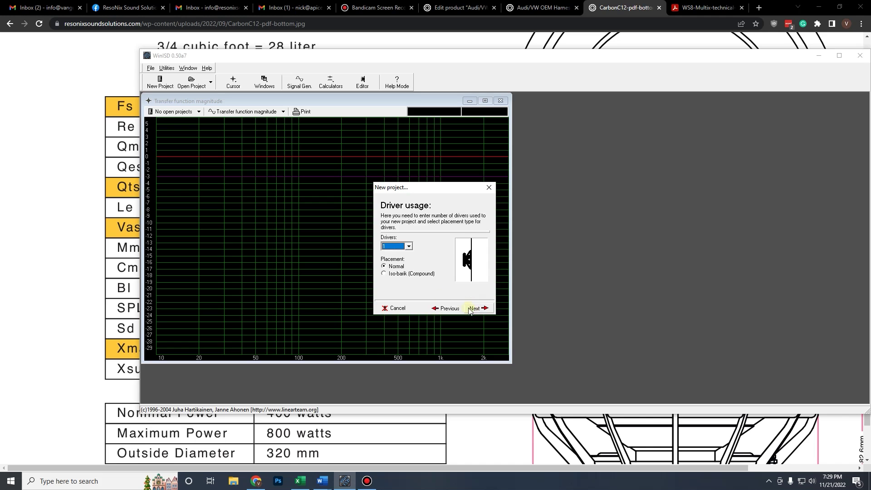
pyautogui.click(444, 306)
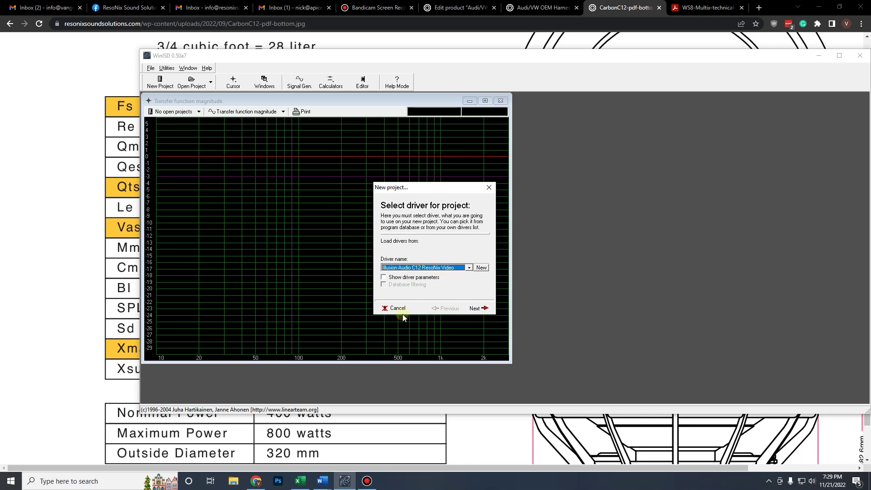
pyautogui.click(475, 308)
# Step: Configure the project for one driver with normal placement in a Closed box
pyautogui.click(393, 245)
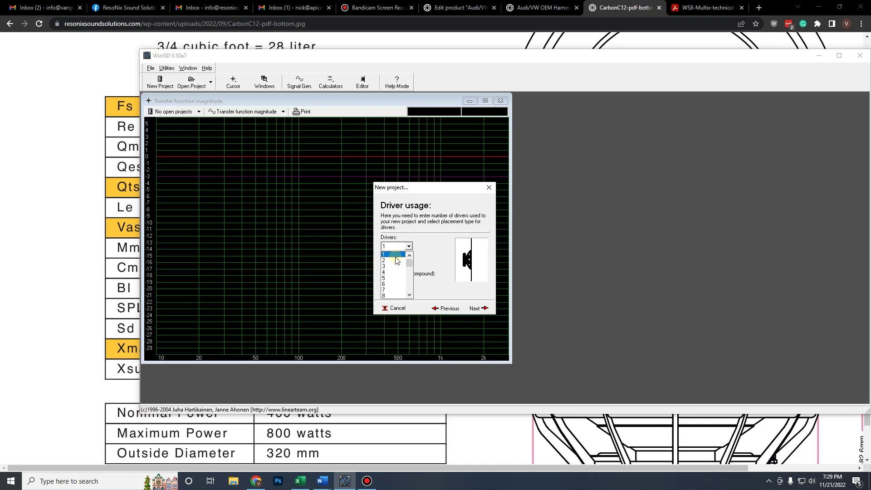
pyautogui.click(393, 254)
pyautogui.click(474, 309)
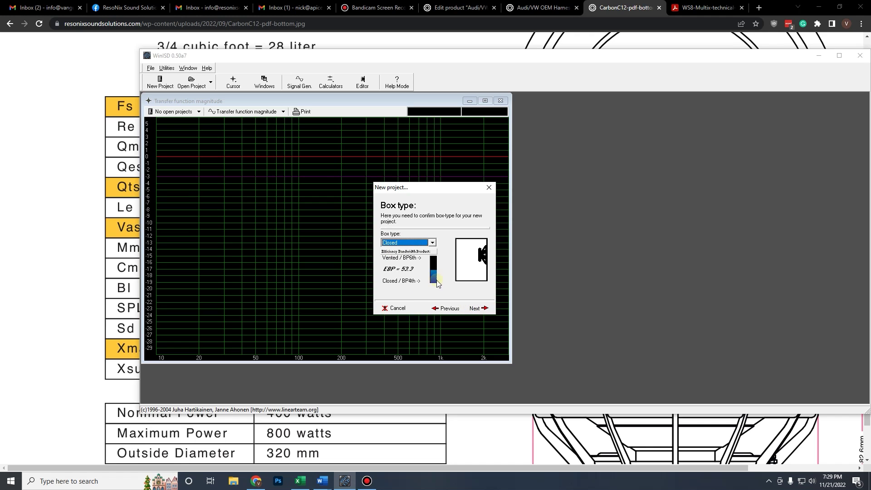
pyautogui.click(420, 243)
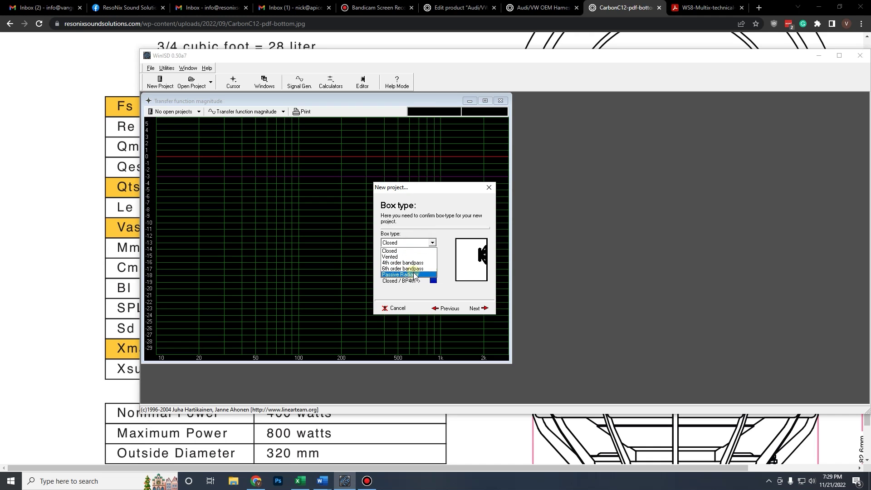
pyautogui.click(396, 251)
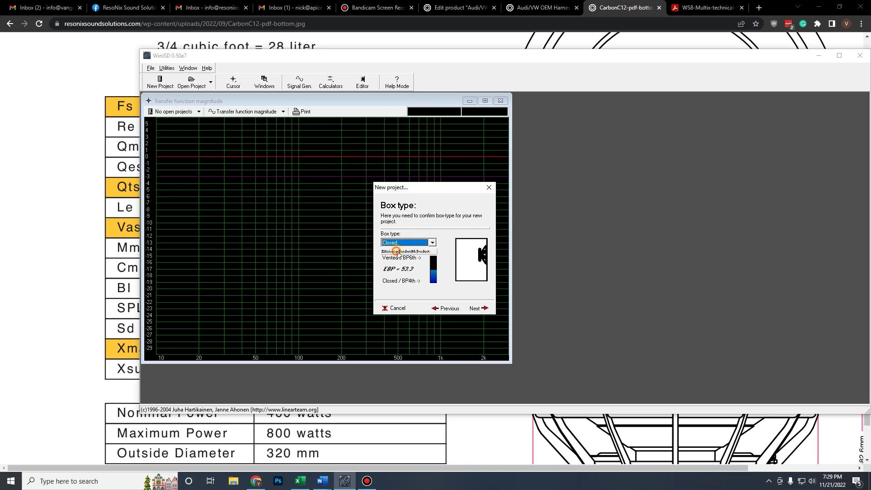
pyautogui.click(474, 308)
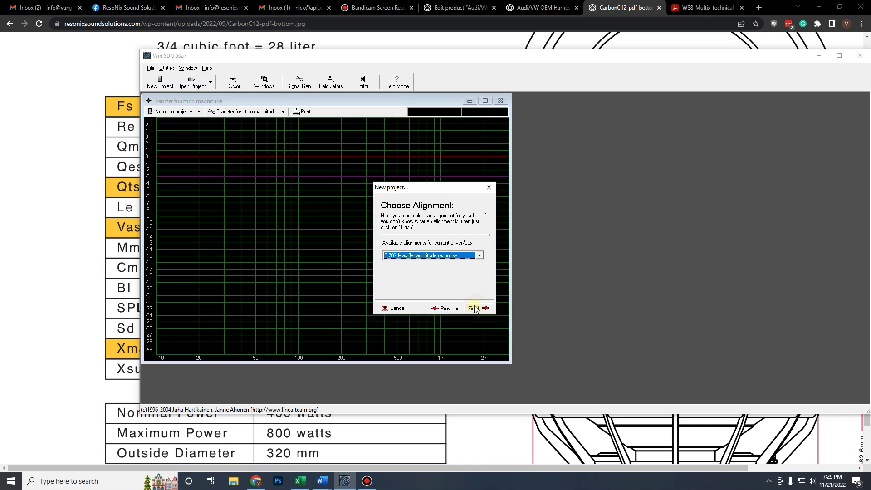
# Step: Finish the project with the 0.707 Max flat amplitude response alignment and place its window beside the response graph
pyautogui.click(445, 256)
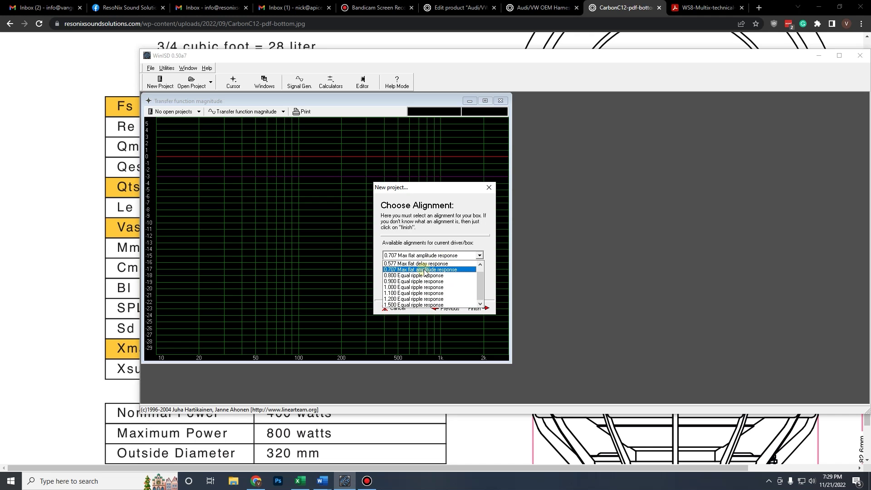
pyautogui.scroll(1, 429, 274)
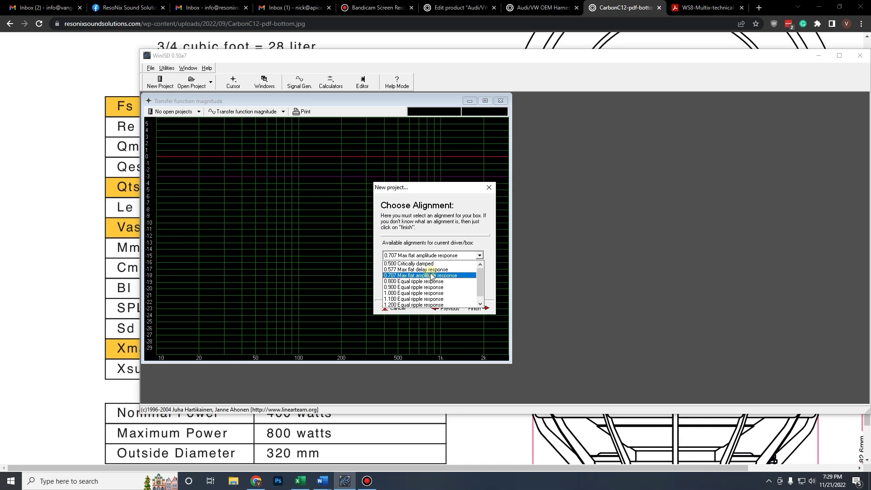
pyautogui.click(435, 277)
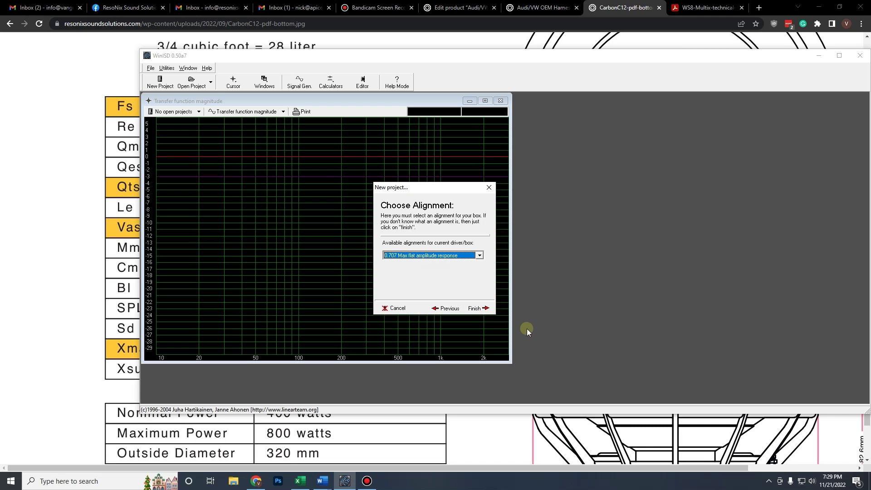
pyautogui.click(480, 311)
pyautogui.moveTo(222, 122); pyautogui.dragTo(546, 101)
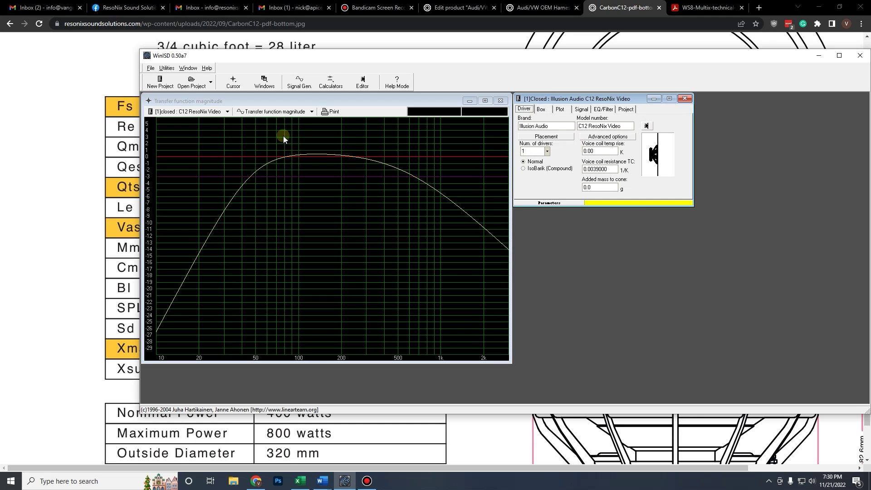
# Step: Create a vented comparison project for the Image Dynamics iDMAX 12D2 with one driver in normal placement
pyautogui.click(159, 82)
pyautogui.click(450, 271)
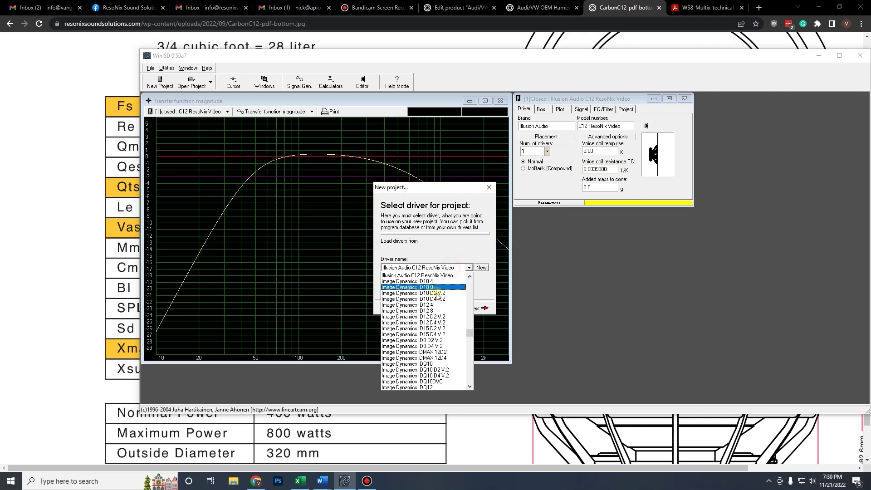
pyautogui.click(435, 351)
pyautogui.click(477, 308)
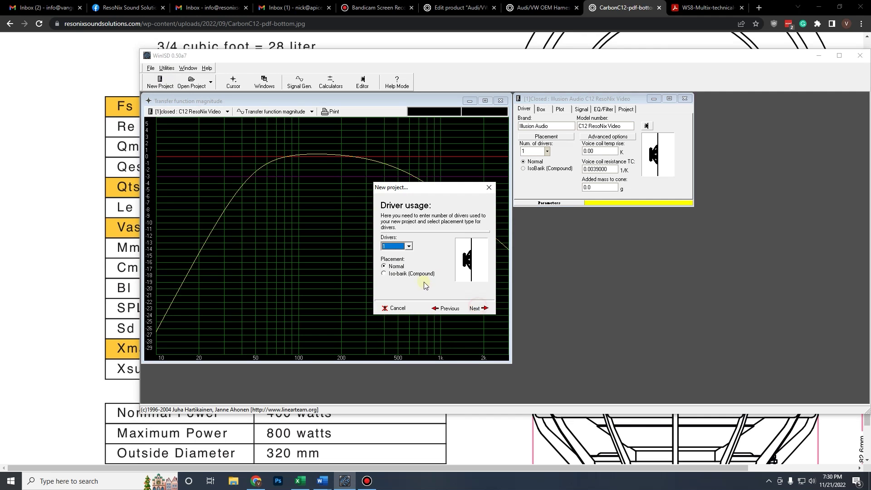
pyautogui.click(475, 309)
pyautogui.click(475, 308)
pyautogui.click(476, 308)
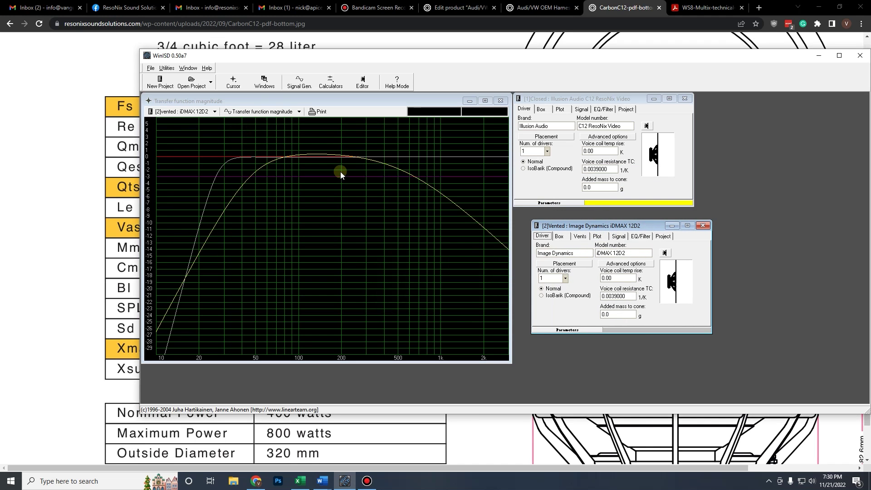
# Step: Inspect the vented iDMAX 12D2 response with the graph cursor, and close that project without saving
pyautogui.click(211, 162)
pyautogui.click(229, 167)
pyautogui.moveTo(229, 170); pyautogui.dragTo(194, 247)
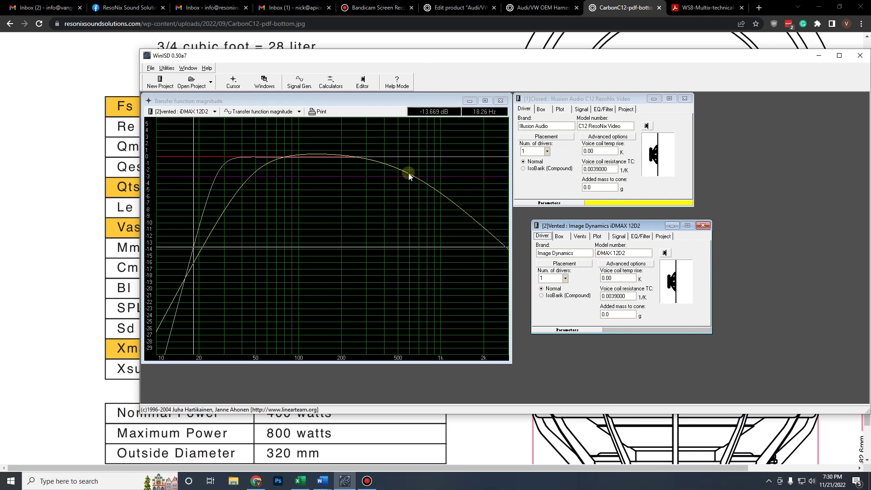
pyautogui.click(358, 186)
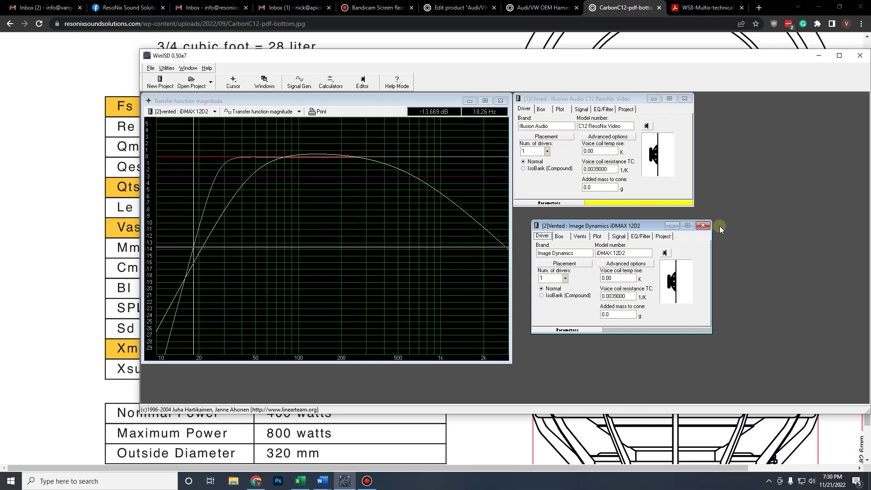
pyautogui.click(703, 225)
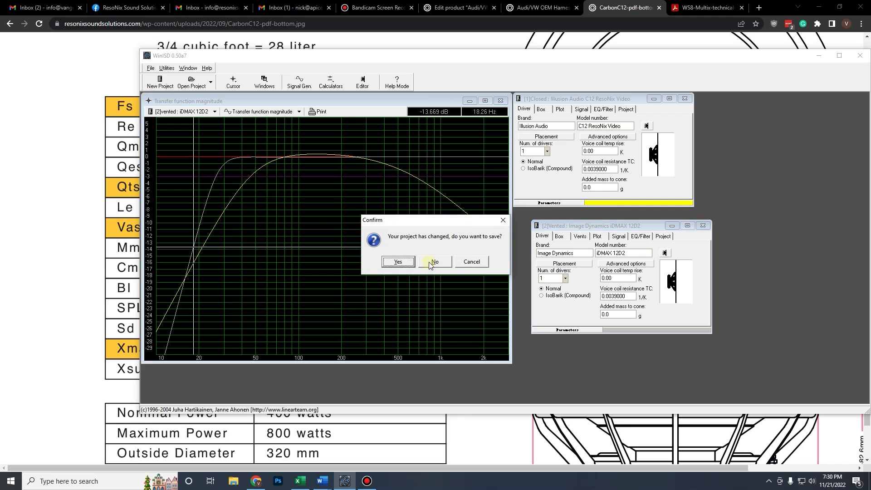
pyautogui.click(430, 261)
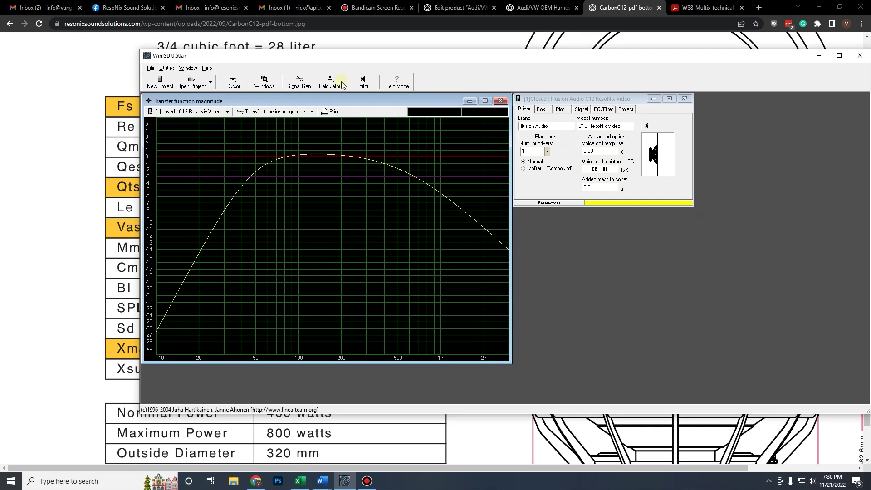
# Step: Try a rear chamber volume of 1.5 ft^3 for the closed C12 box
pyautogui.click(541, 109)
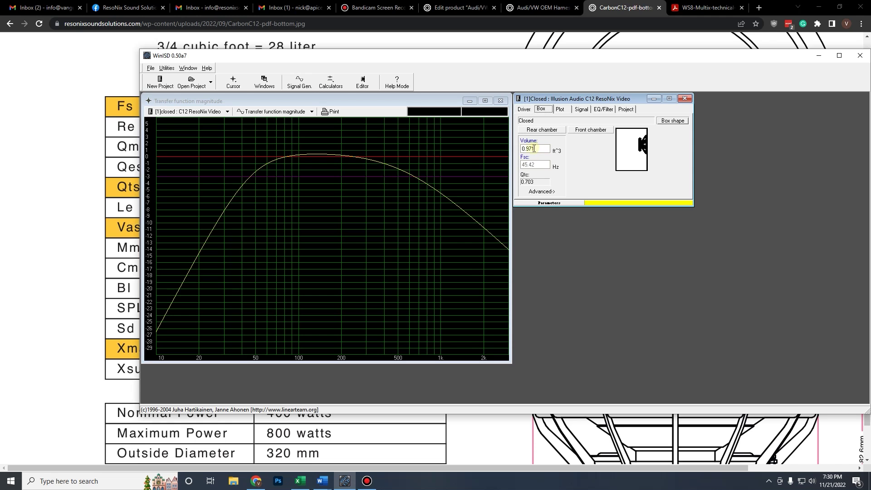
pyautogui.moveTo(560, 99)
pyautogui.mouseDown()
pyautogui.moveTo(569, 107)
pyautogui.moveTo(560, 98)
pyautogui.mouseUp()
pyautogui.click(532, 181)
pyautogui.moveTo(540, 150); pyautogui.dragTo(528, 150)
pyautogui.hotkey('shift', 'Home')
pyautogui.click(540, 150)
pyautogui.doubleClick(540, 149)
pyautogui.write('1.5')
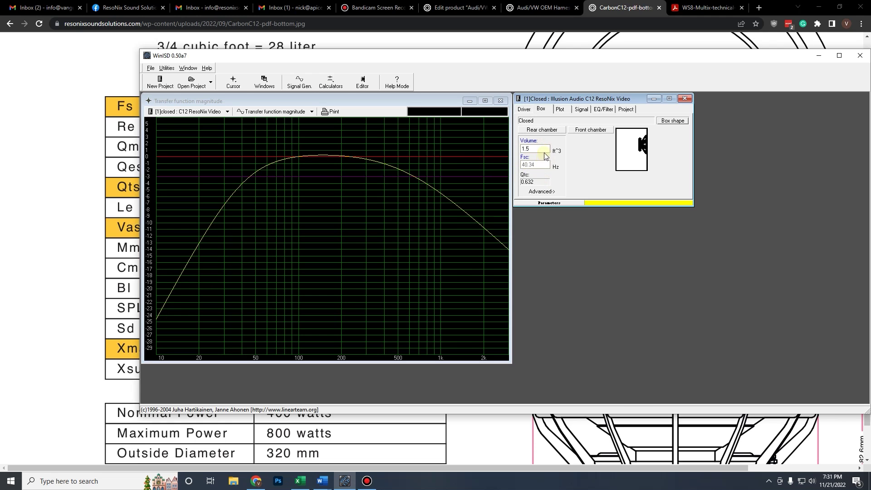
# Step: Try rear chamber volumes of 2, 3, 5, 6 and 1 ft^3 in turn to compare the response curves
pyautogui.press('BackSpace')
pyautogui.press('BackSpace')
pyautogui.press('BackSpace')
pyautogui.write('2')
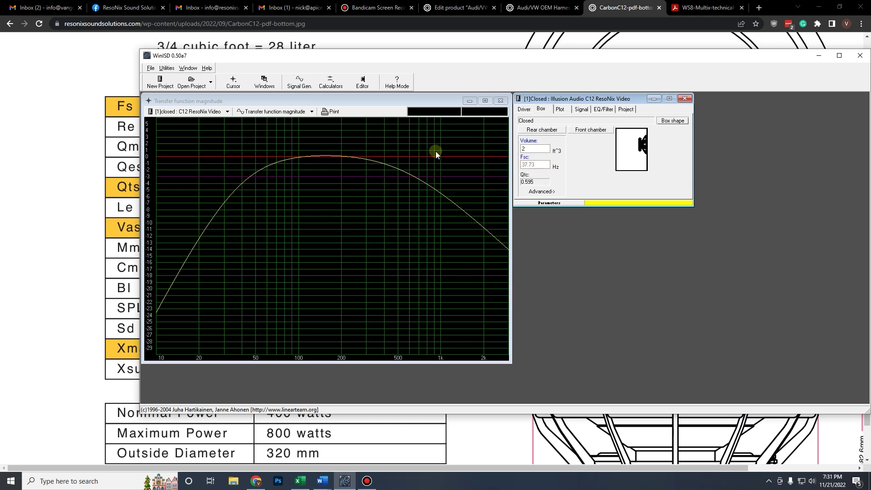
pyautogui.press('BackSpace')
pyautogui.write('3')
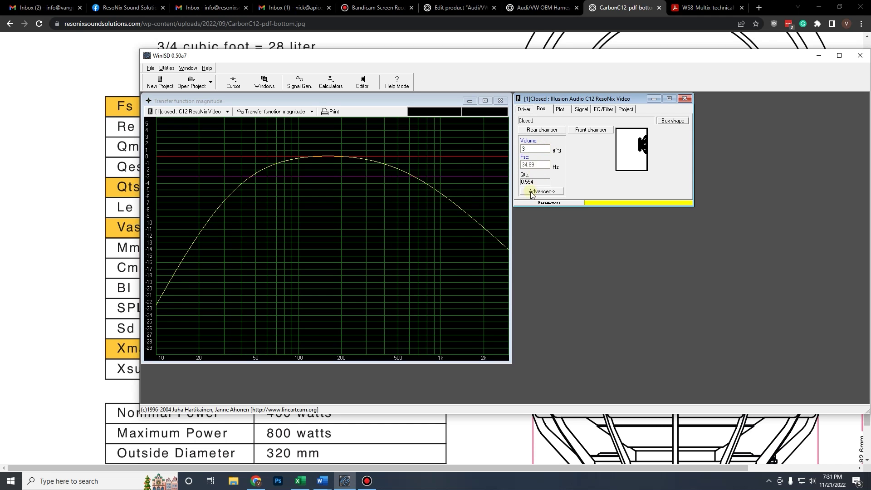
pyautogui.press('BackSpace')
pyautogui.write('5')
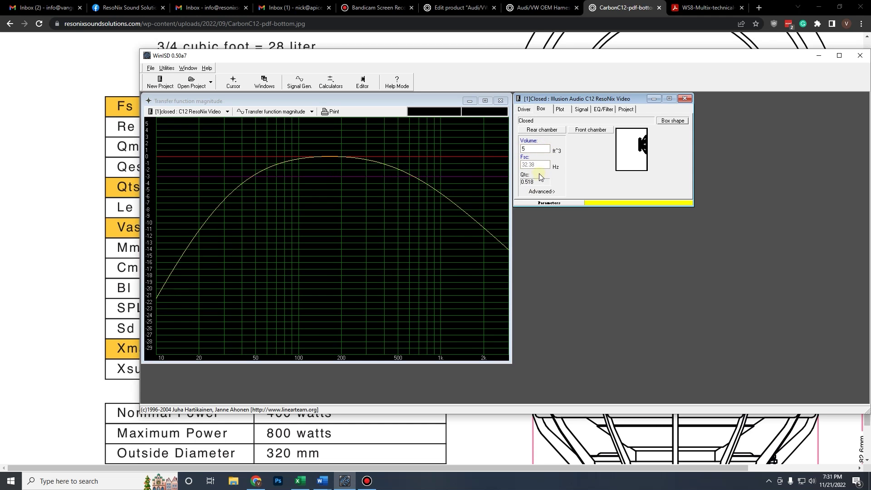
pyautogui.press('BackSpace')
pyautogui.write('6')
pyautogui.click(576, 163)
pyautogui.press('BackSpace')
pyautogui.write('1')
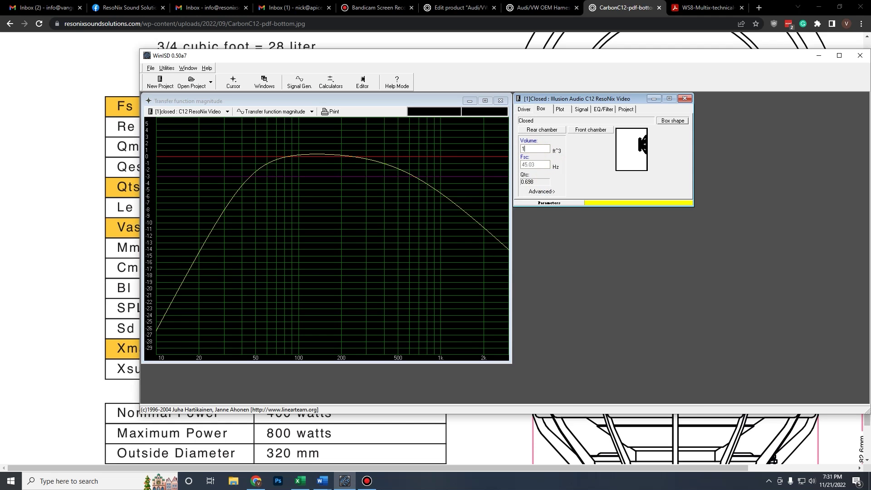
# Step: Set the closed box's rear chamber volume to 0.5 ft^3
pyautogui.click(579, 164)
pyautogui.press('BackSpace')
pyautogui.write('0.5')
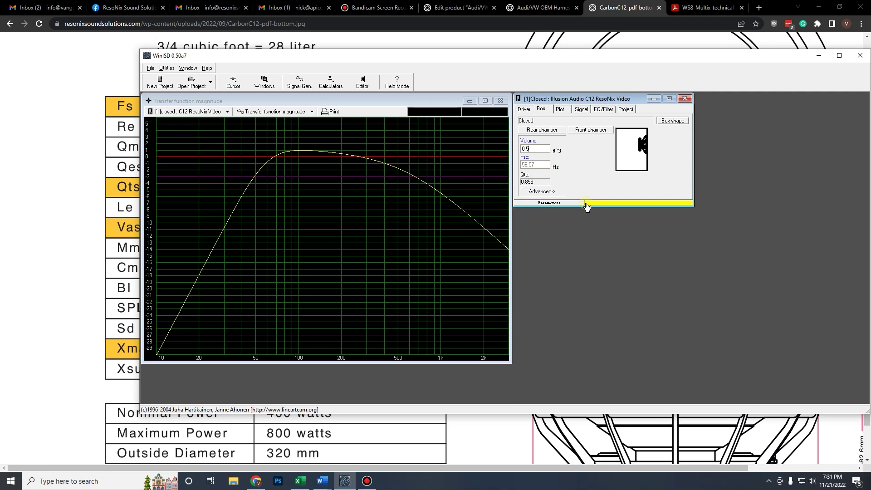
# Step: Try system input powers of 500 W and 1 W alternately on the transfer function graph
pyautogui.click(581, 111)
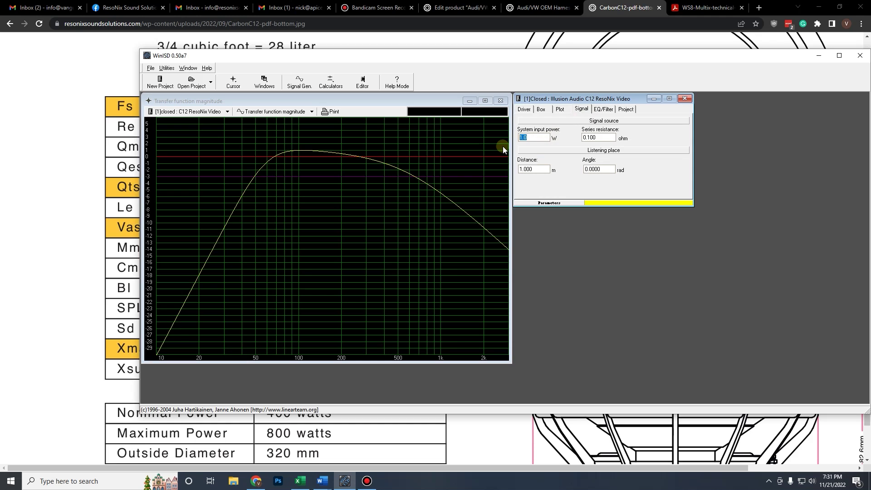
pyautogui.write('500')
pyautogui.doubleClick(539, 137)
pyautogui.write('1')
pyautogui.press('BackSpace')
pyautogui.write('500')
pyautogui.doubleClick(533, 137)
pyautogui.write('1')
# Step: Switch the graph to SPL and trace the curve down to the low frequencies with the cursor
pyautogui.click(298, 113)
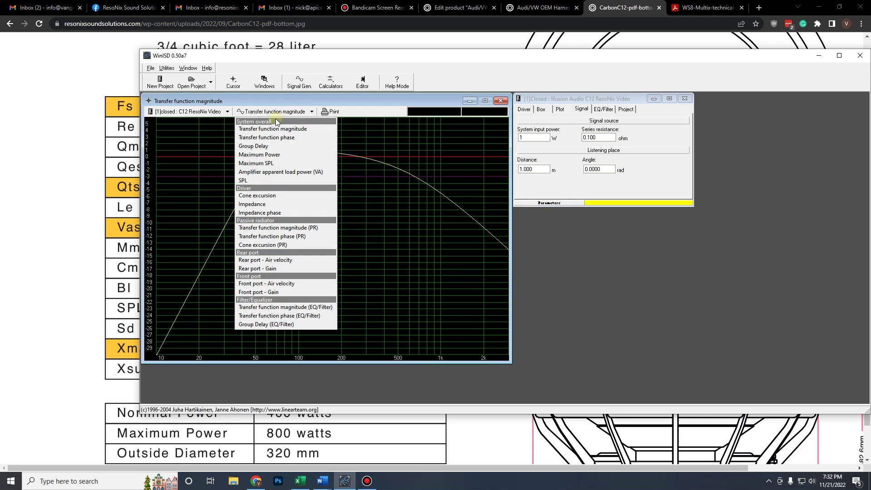
pyautogui.click(248, 180)
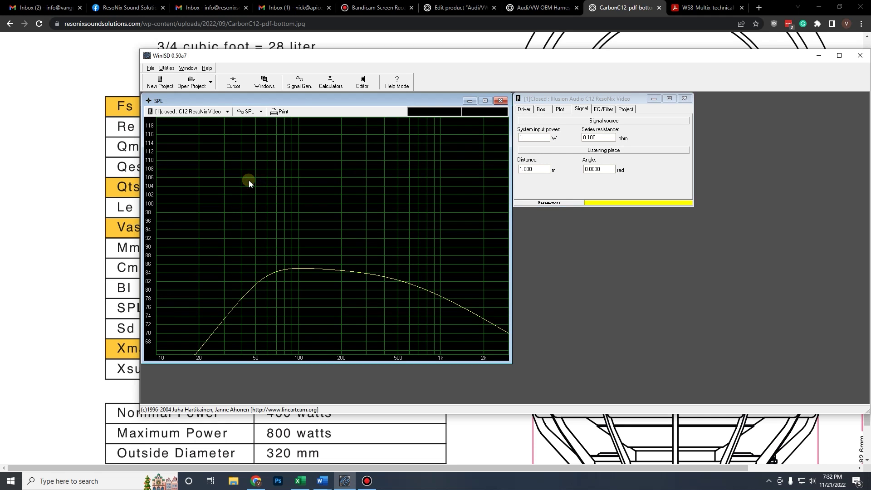
pyautogui.moveTo(367, 284); pyautogui.dragTo(205, 330)
# Step: Check the SPL curve's level around 100 Hz, and set the system input power to 500 W
pyautogui.click(534, 131)
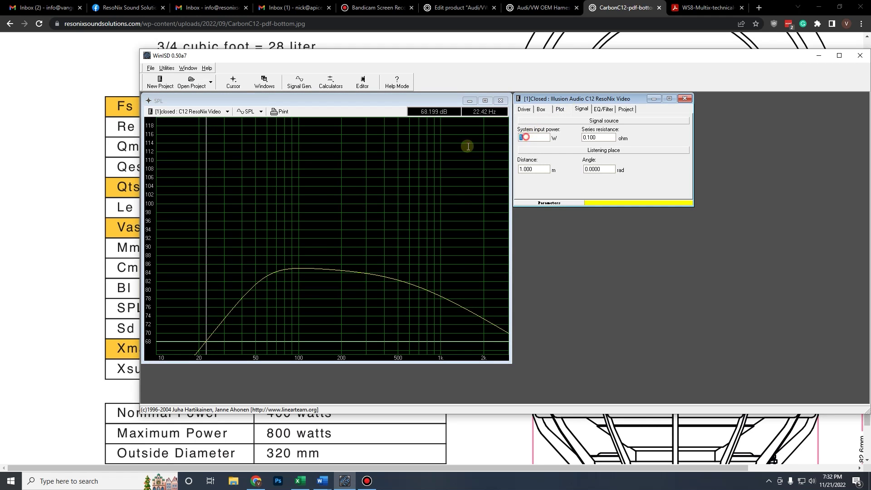
pyautogui.moveTo(206, 307); pyautogui.dragTo(300, 268)
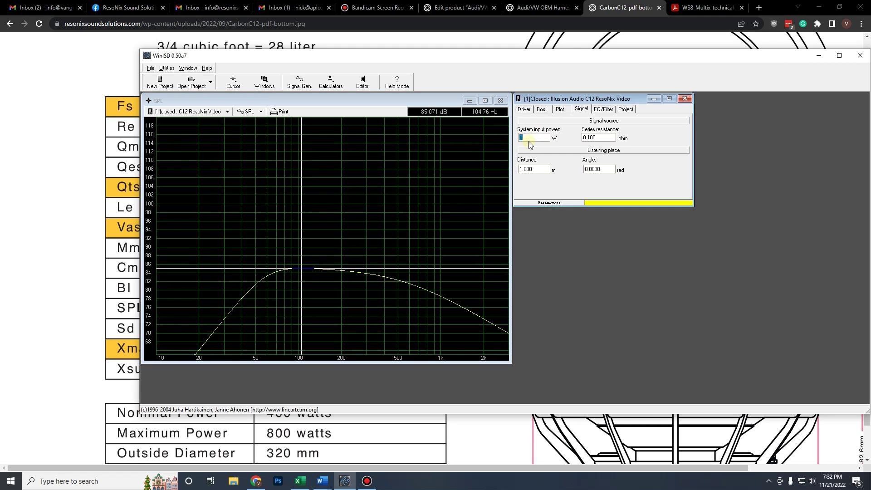
pyautogui.write('500')
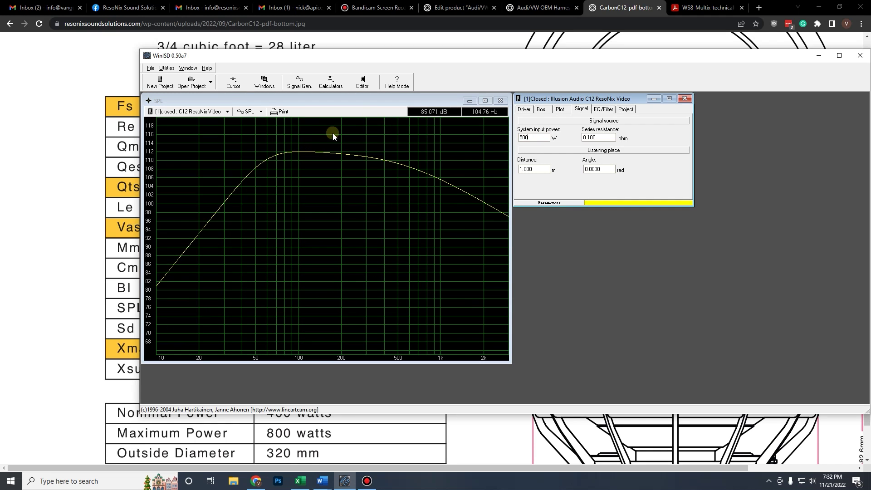
# Step: Trace the 500 W SPL curve with the graph cursor to read levels across the low, middle and high frequencies
pyautogui.moveTo(332, 133); pyautogui.dragTo(271, 156)
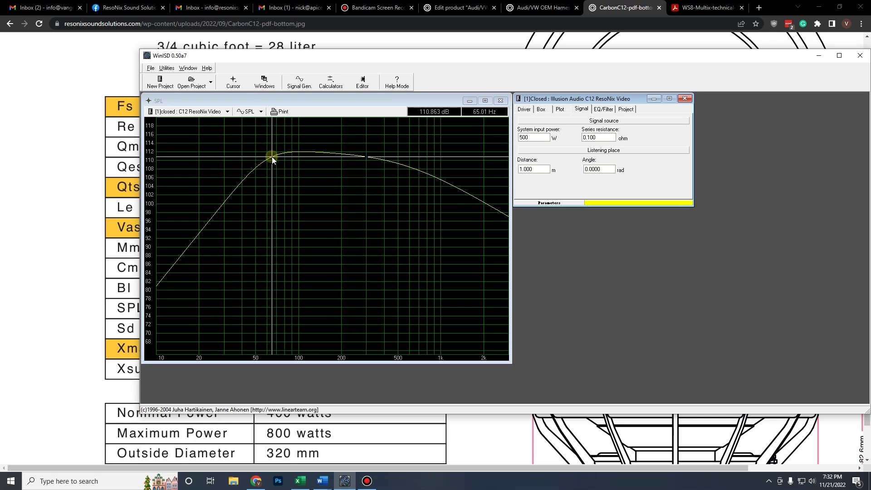
pyautogui.moveTo(305, 151); pyautogui.dragTo(507, 214)
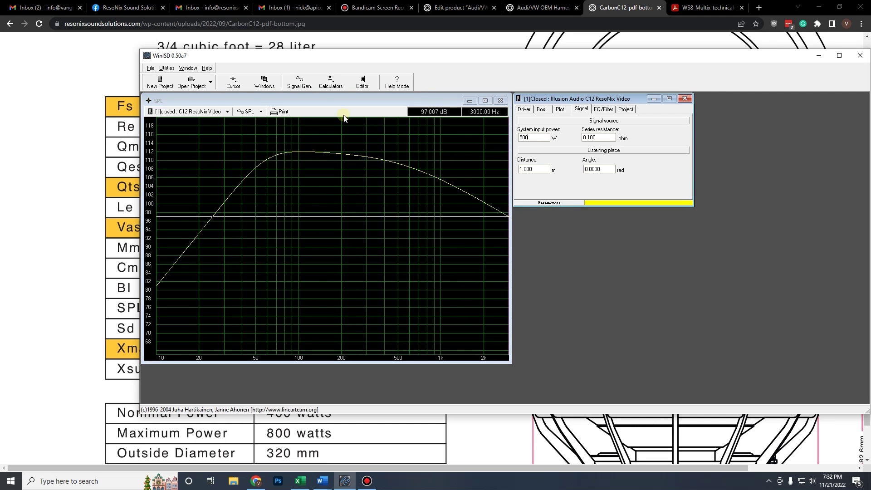
pyautogui.moveTo(292, 149); pyautogui.dragTo(480, 227)
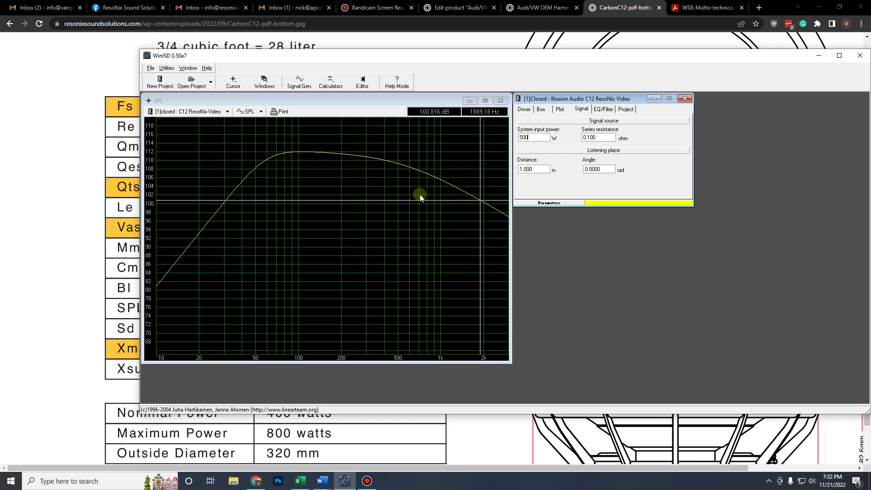
pyautogui.moveTo(374, 159); pyautogui.dragTo(218, 213)
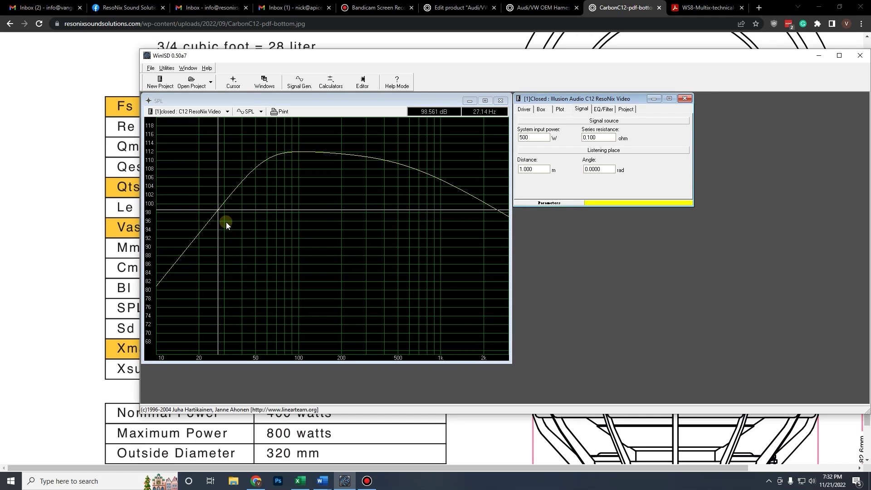
pyautogui.moveTo(224, 221); pyautogui.dragTo(483, 206)
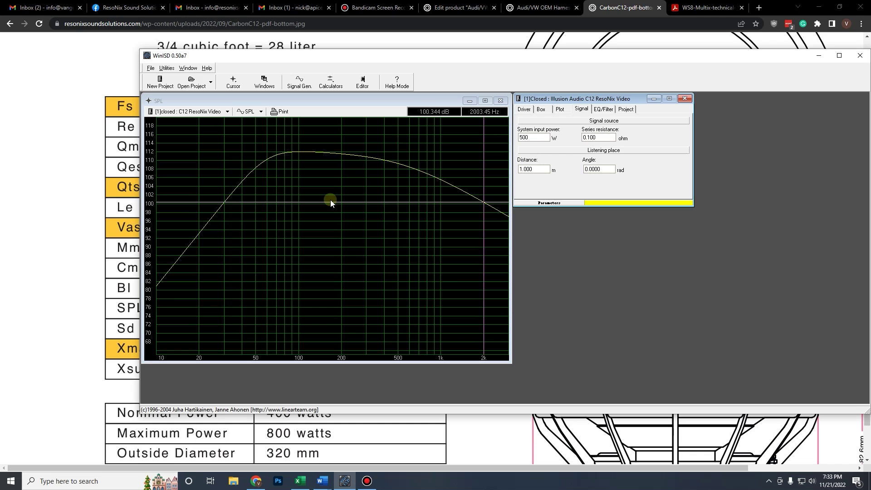
pyautogui.moveTo(389, 161); pyautogui.dragTo(257, 178)
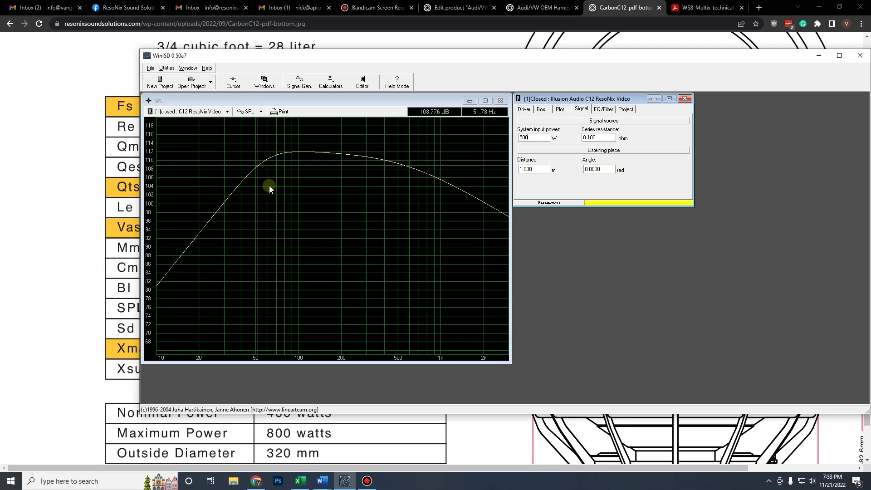
pyautogui.moveTo(253, 152); pyautogui.dragTo(175, 193)
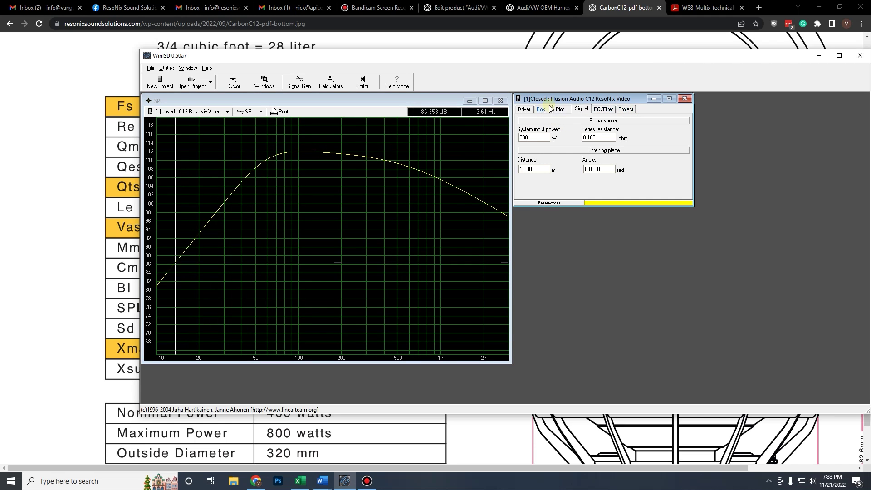
pyautogui.click(604, 110)
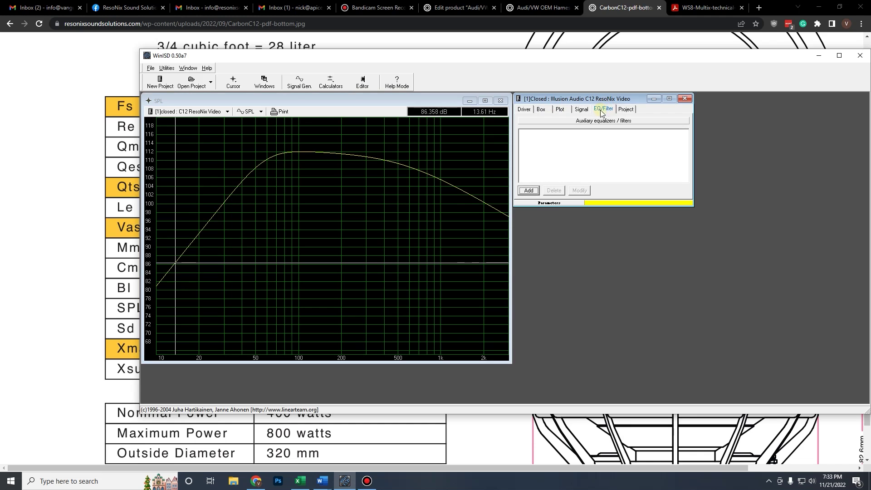
pyautogui.click(528, 190)
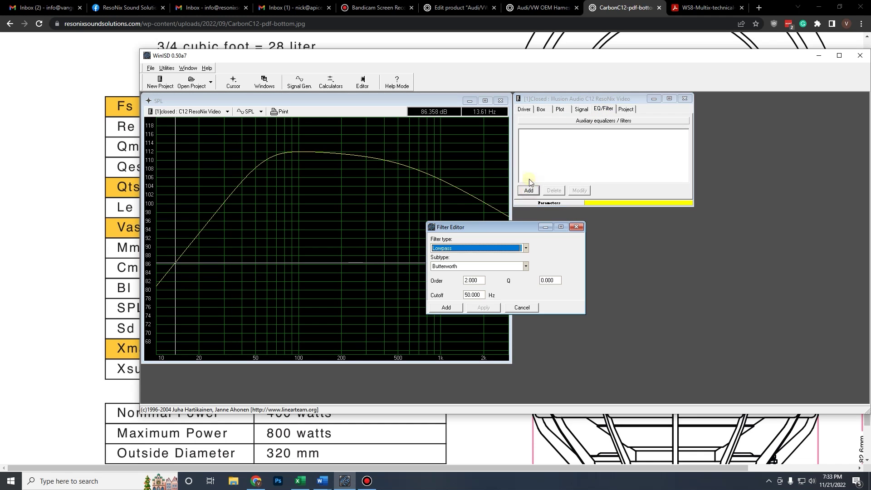
pyautogui.click(576, 227)
pyautogui.click(580, 113)
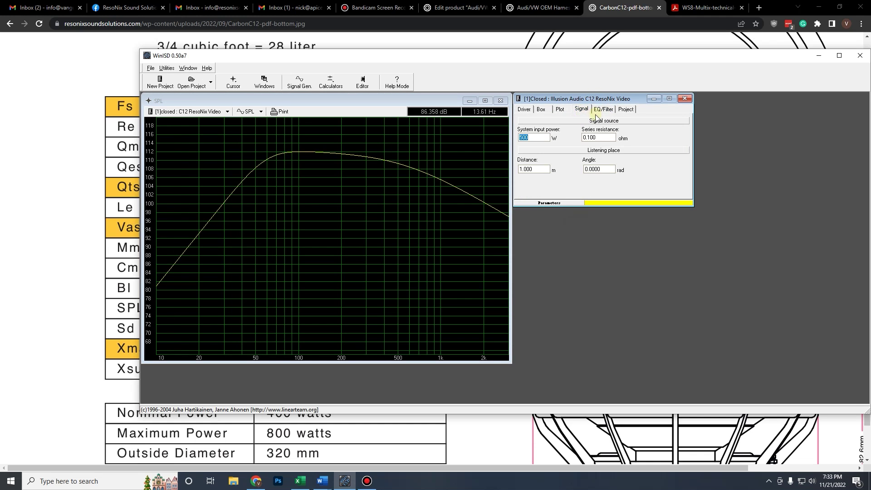
# Step: Start a new auxiliary lowpass filter with the Linkwitz-Riley (4th order only) subtype
pyautogui.click(603, 111)
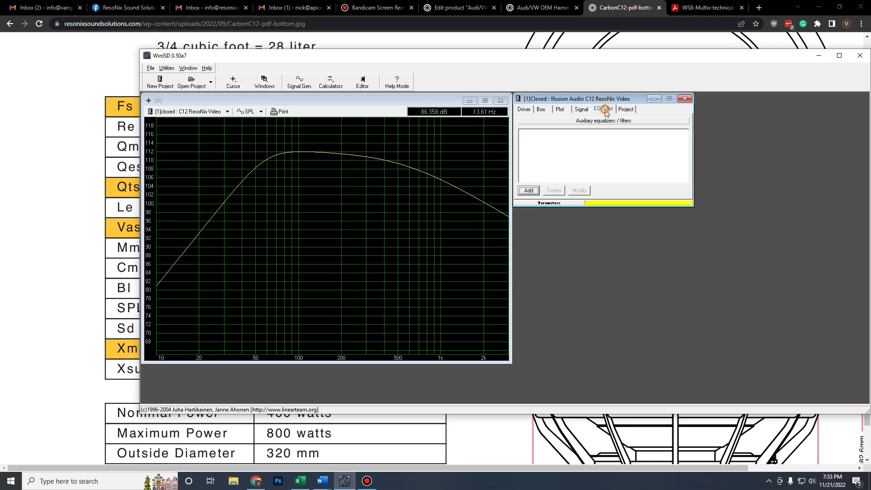
pyautogui.click(528, 190)
pyautogui.click(469, 247)
pyautogui.click(465, 249)
pyautogui.click(463, 268)
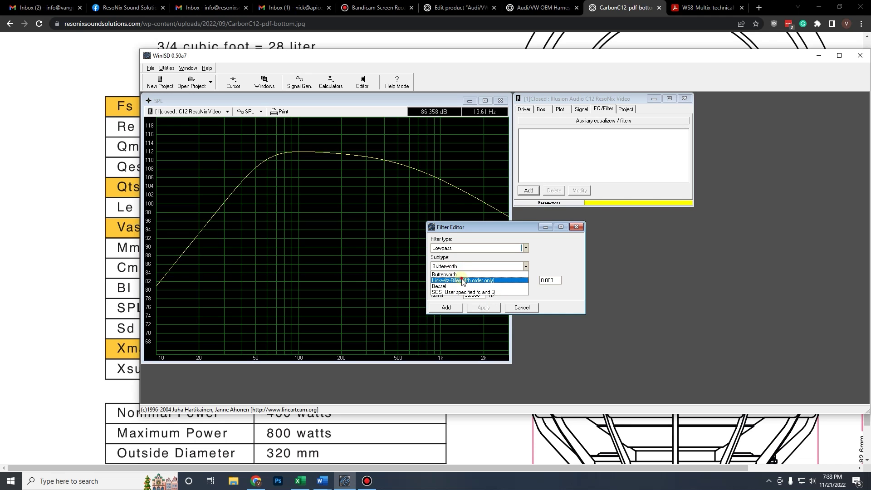
pyautogui.click(454, 280)
# Step: Set the lowpass filter's order to 4 and its cutoff to 80 Hz, and add it to the project
pyautogui.moveTo(484, 294); pyautogui.dragTo(369, 295)
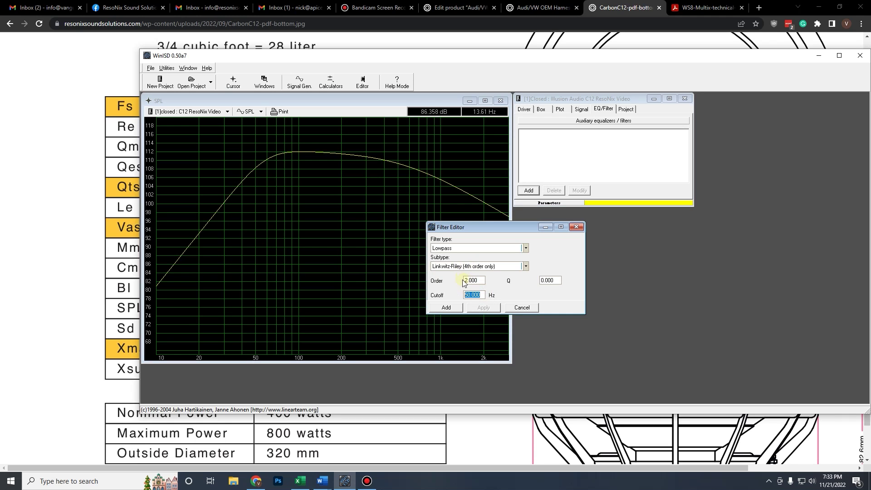
pyautogui.moveTo(479, 281); pyautogui.dragTo(426, 285)
pyautogui.write('4')
pyautogui.moveTo(484, 296); pyautogui.dragTo(404, 292)
pyautogui.moveTo(471, 279); pyautogui.dragTo(435, 281)
pyautogui.press('Tab')
pyautogui.write('80')
pyautogui.click(446, 307)
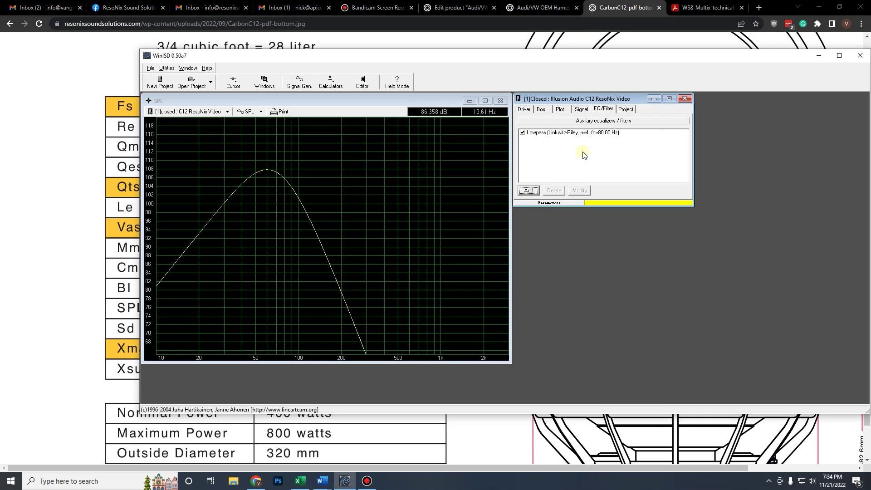
# Step: Plot the cone excursion of the C12 project and set its closed box volume to 5 ft³
pyautogui.click(530, 111)
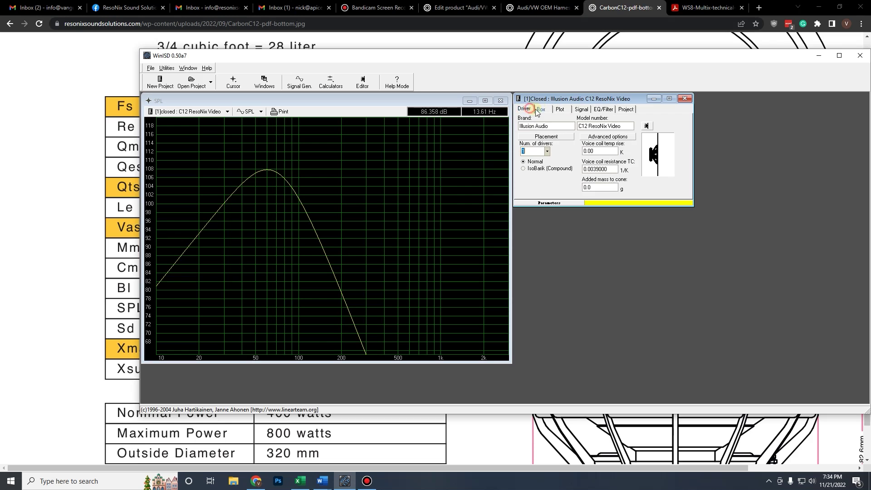
pyautogui.click(540, 109)
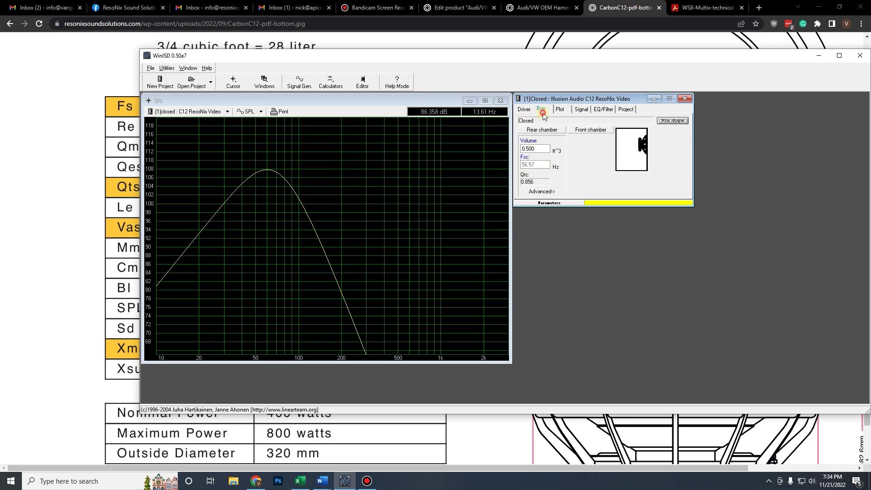
pyautogui.click(261, 112)
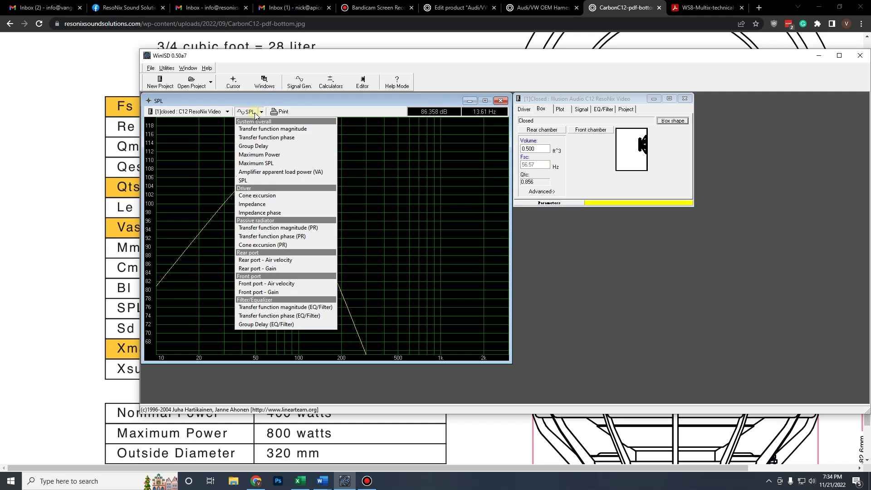
pyautogui.click(262, 195)
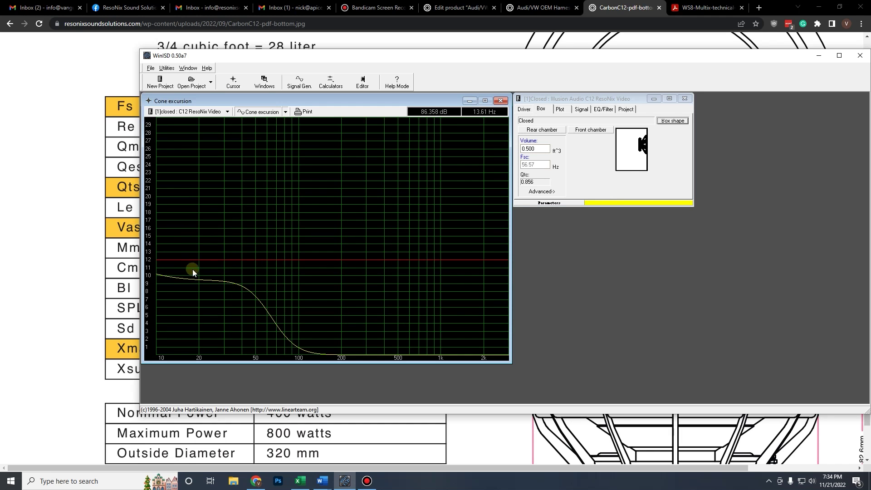
pyautogui.doubleClick(535, 148)
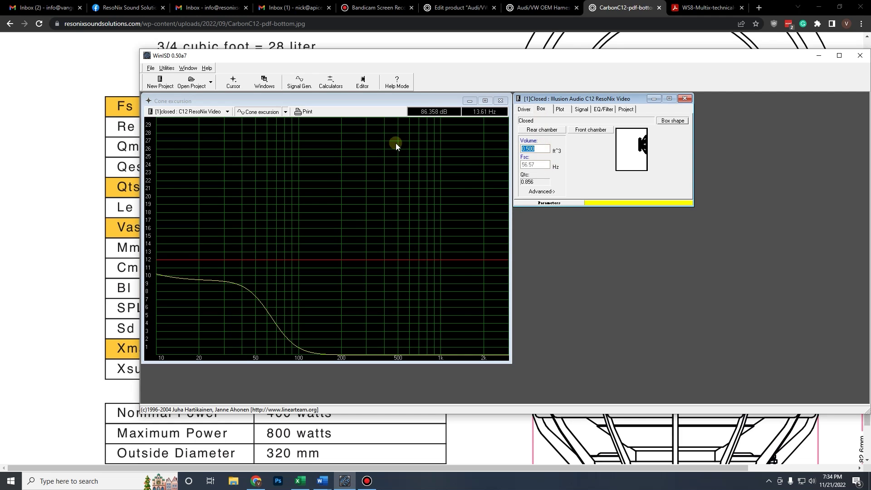
pyautogui.write('5')
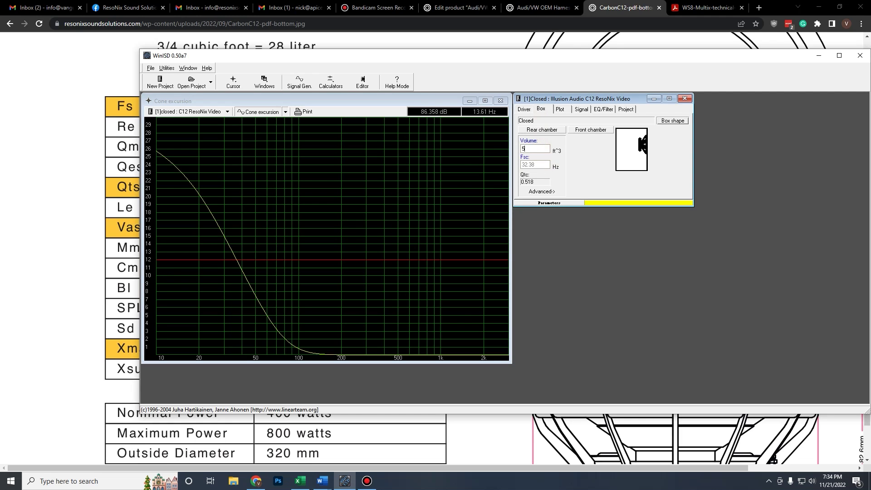
# Step: Read the frequency where the excursion curve meets the red 12 mm limit, and switch the graph back to SPL
pyautogui.click(248, 261)
pyautogui.moveTo(237, 260)
pyautogui.mouseDown()
pyautogui.moveTo(154, 210)
pyautogui.moveTo(237, 249)
pyautogui.mouseUp()
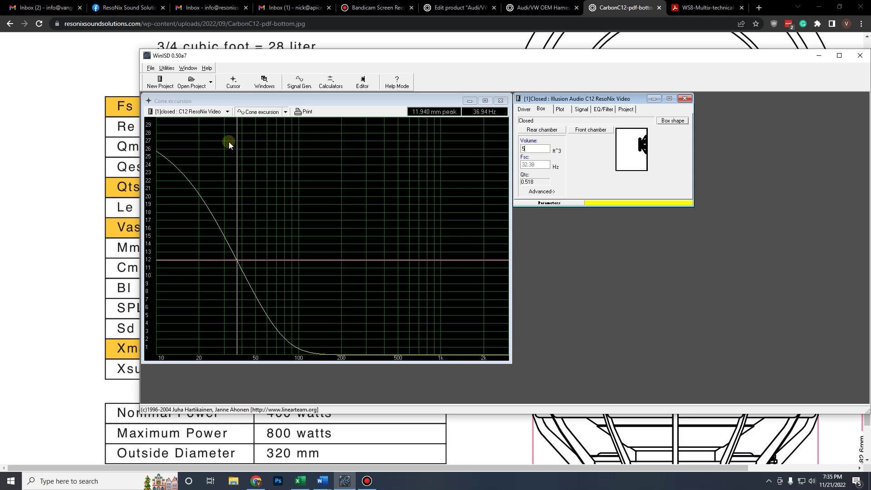
pyautogui.click(254, 113)
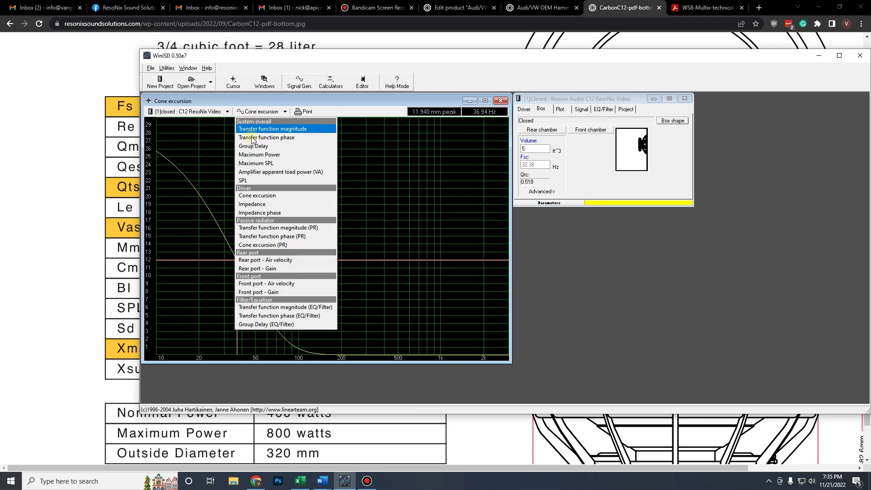
pyautogui.click(258, 180)
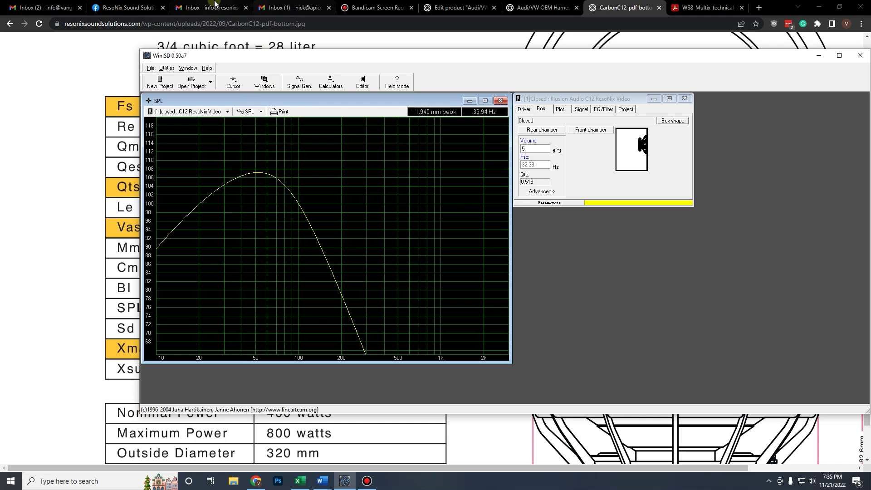
# Step: Start a new project with the JBL 10GTI driver and show the driver's parameters
pyautogui.click(159, 82)
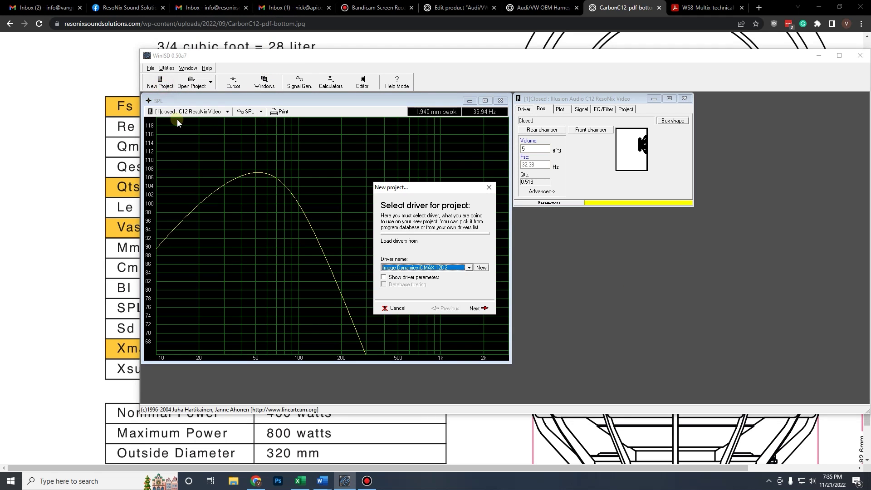
pyautogui.click(458, 268)
pyautogui.scroll(-2, 438, 338)
pyautogui.scroll(-12, 438, 339)
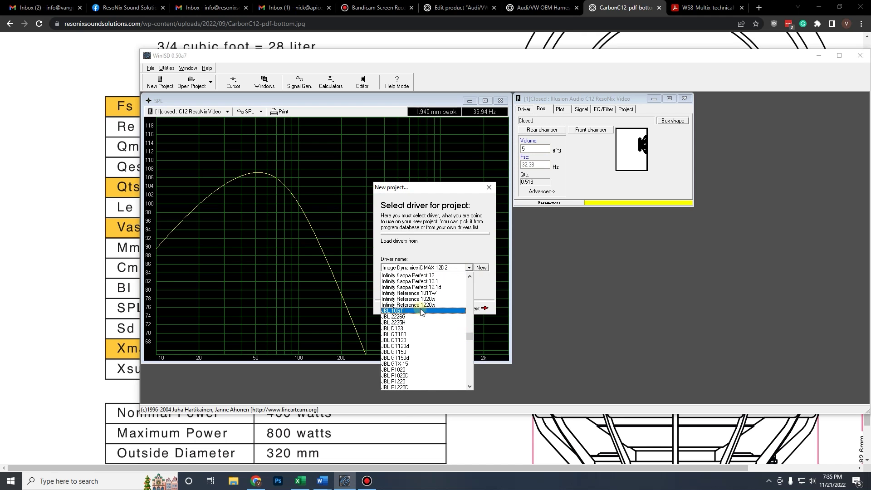
pyautogui.click(421, 311)
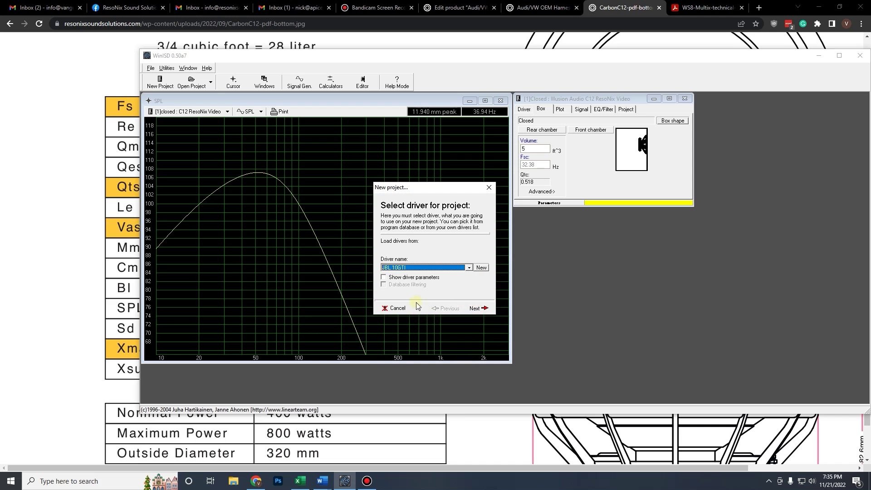
pyautogui.click(391, 277)
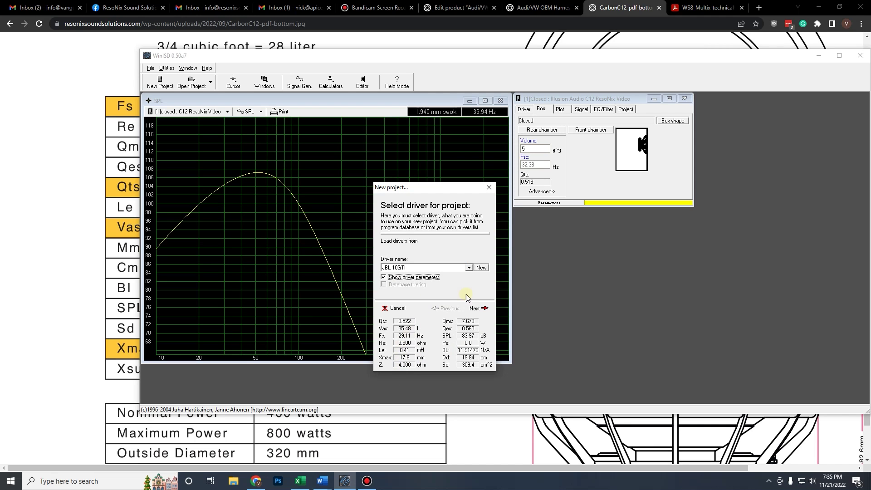
# Step: Create the JBL project with one normally placed driver, a closed box and the 0.707 max flat alignment, and place its window below the C12 project
pyautogui.click(484, 309)
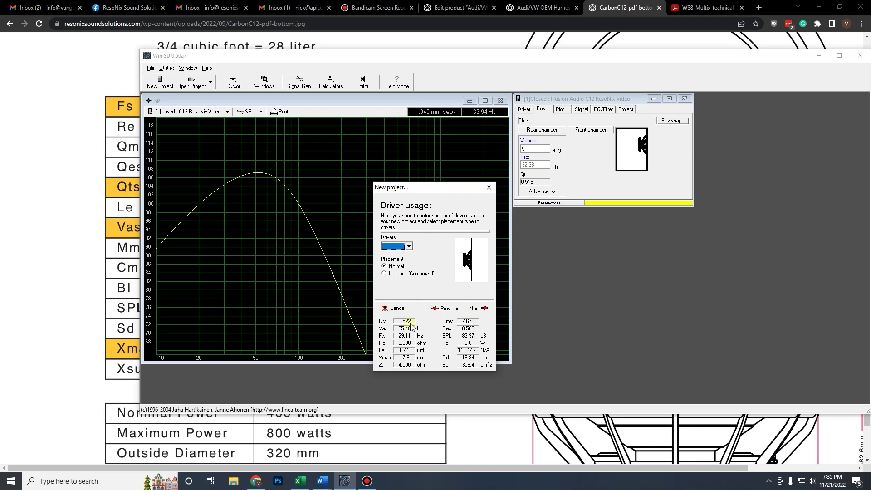
pyautogui.click(480, 310)
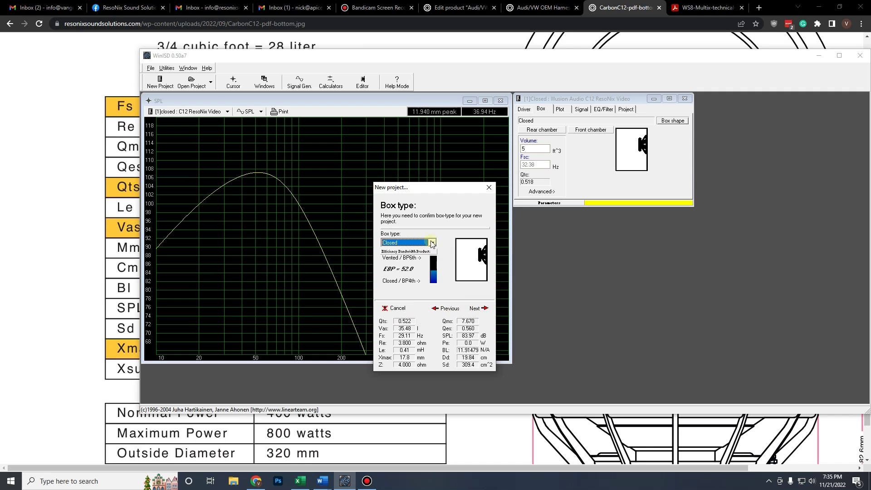
pyautogui.click(478, 310)
pyautogui.click(477, 309)
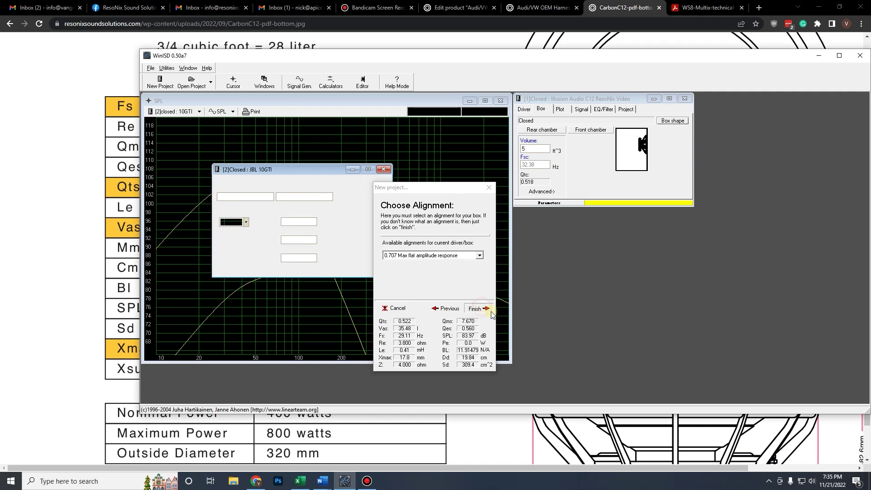
pyautogui.moveTo(295, 169); pyautogui.dragTo(605, 225)
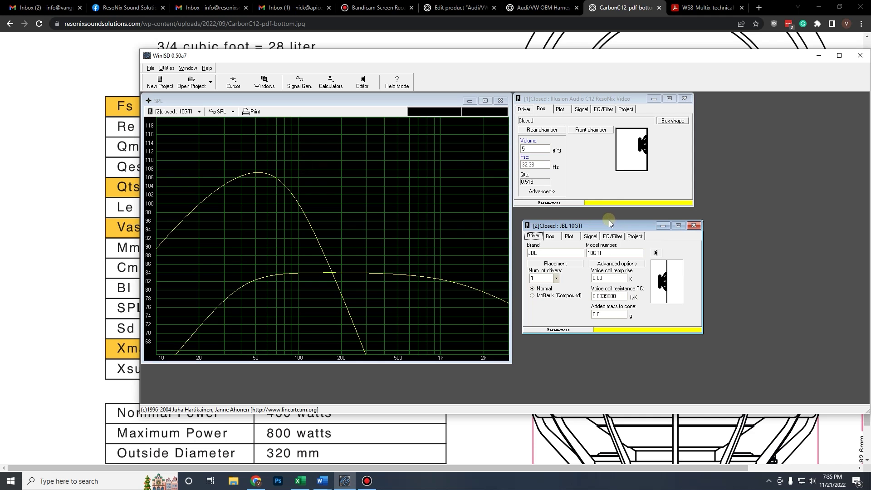
# Step: Change the JBL 10GTI project's curve colour to cyan
pyautogui.click(622, 334)
pyautogui.click(441, 150)
pyautogui.click(404, 253)
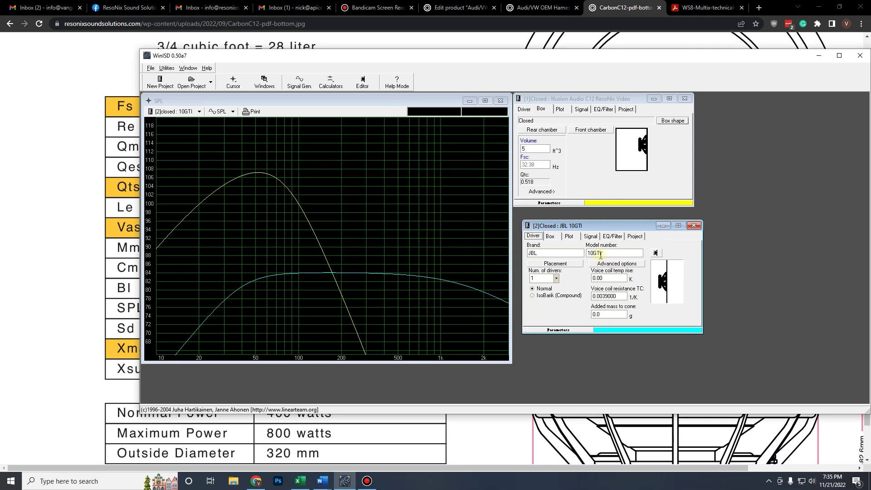
# Step: Set the closed box volume to 2 ft³ in both the C12 and the JBL 10GTI projects
pyautogui.click(550, 236)
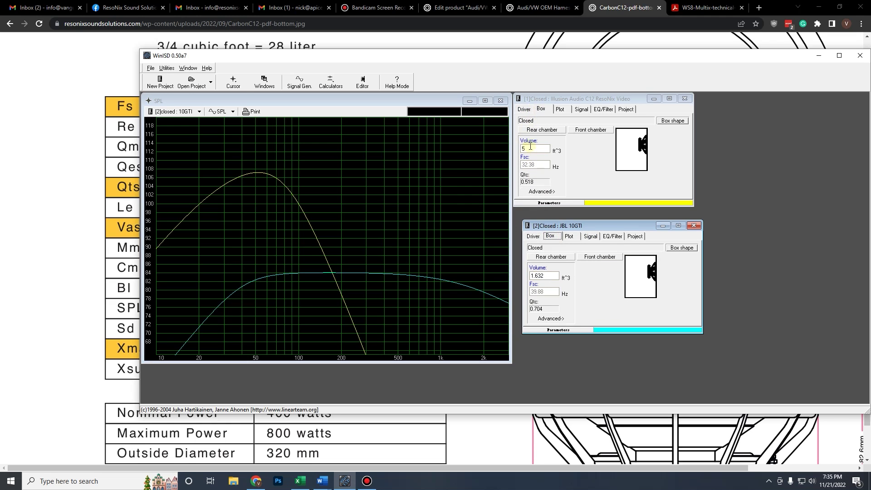
pyautogui.click(523, 148)
pyautogui.write('2')
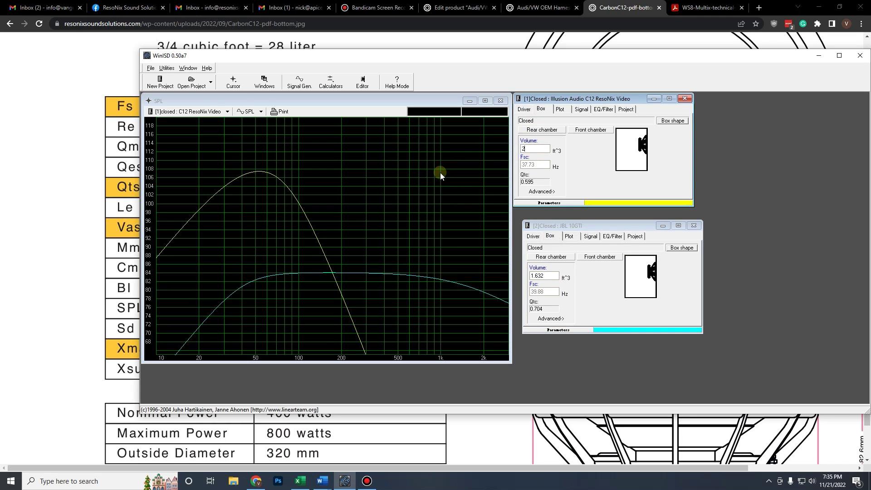
pyautogui.click(544, 275)
pyautogui.write('2')
pyautogui.click(468, 286)
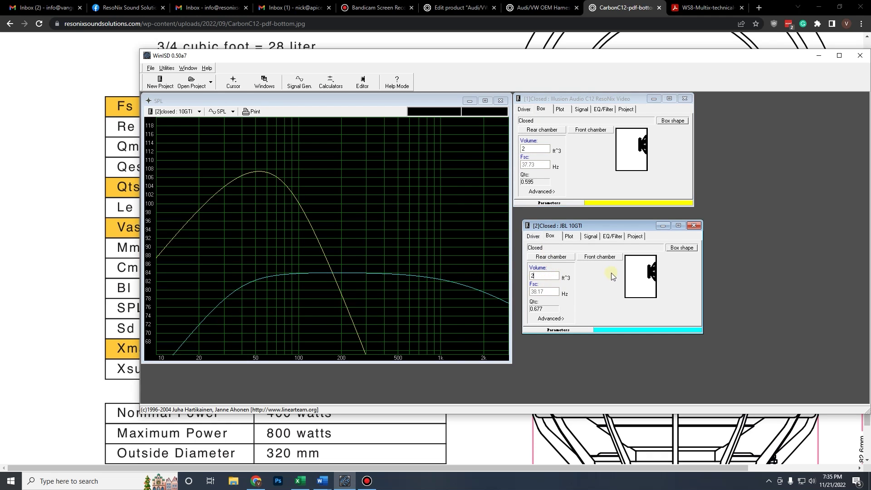
# Step: Set the JBL 10GTI project's system input power to 500 W
pyautogui.click(589, 236)
pyautogui.moveTo(451, 258); pyautogui.dragTo(435, 265)
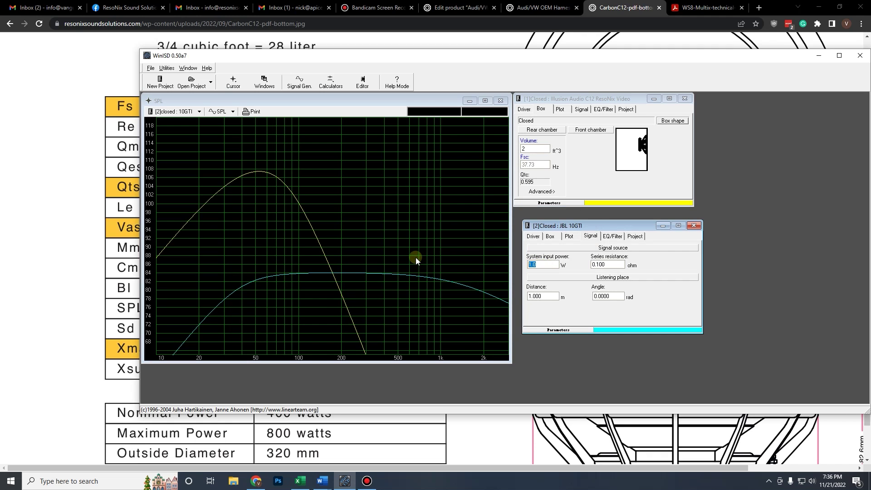
pyautogui.write('500')
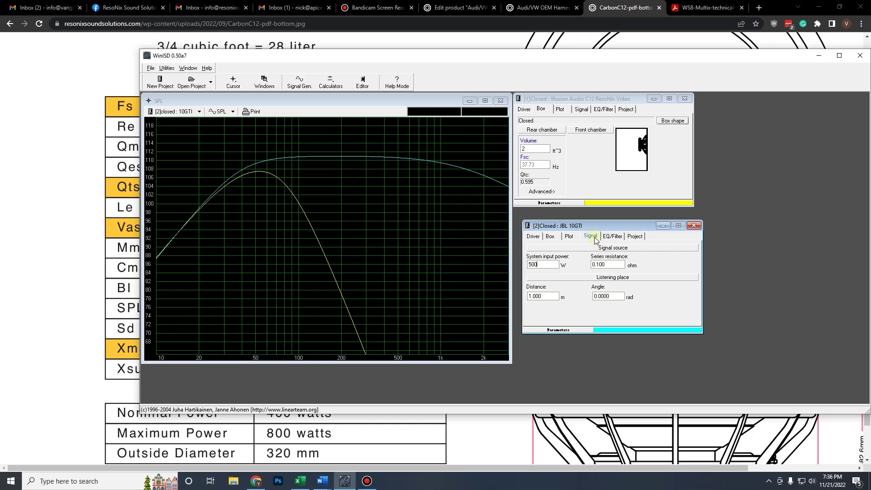
# Step: Add a Linkwitz-Riley (4th order only) lowpass filter with an 80 Hz cutoff to the JBL 10GTI project
pyautogui.click(611, 236)
pyautogui.click(537, 317)
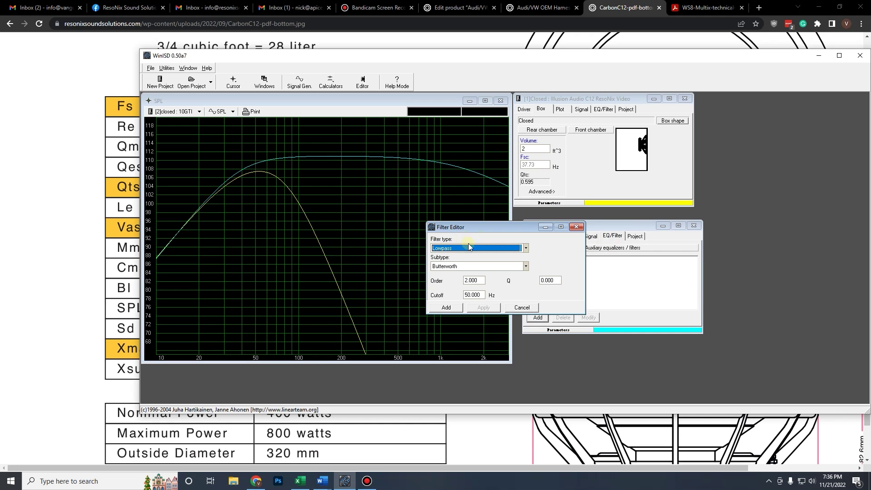
pyautogui.click(474, 271)
pyautogui.click(463, 294)
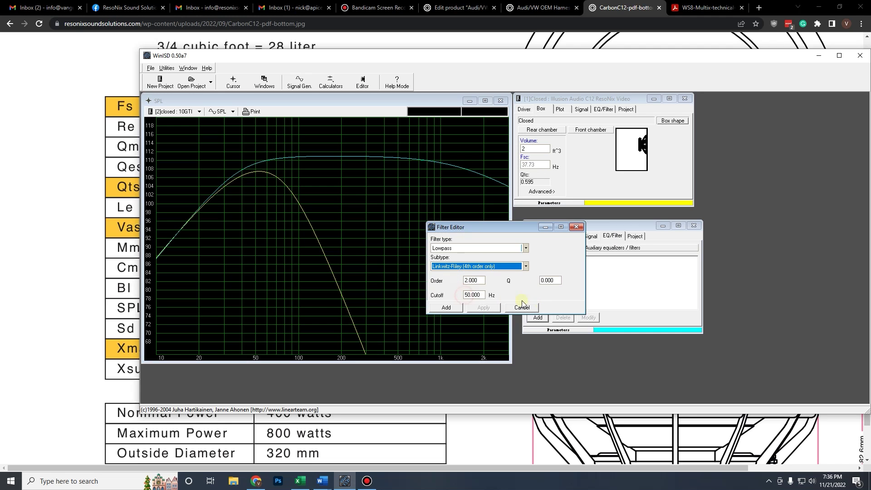
pyautogui.doubleClick(483, 297)
pyautogui.write('80')
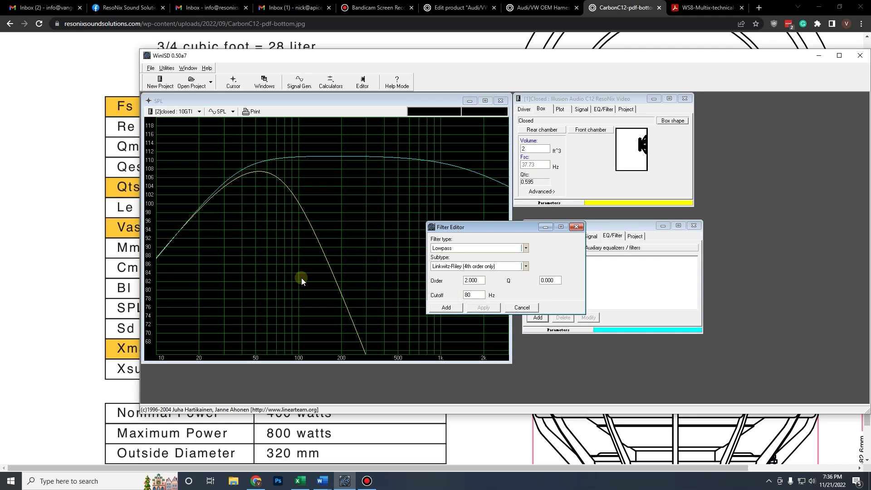
pyautogui.click(435, 307)
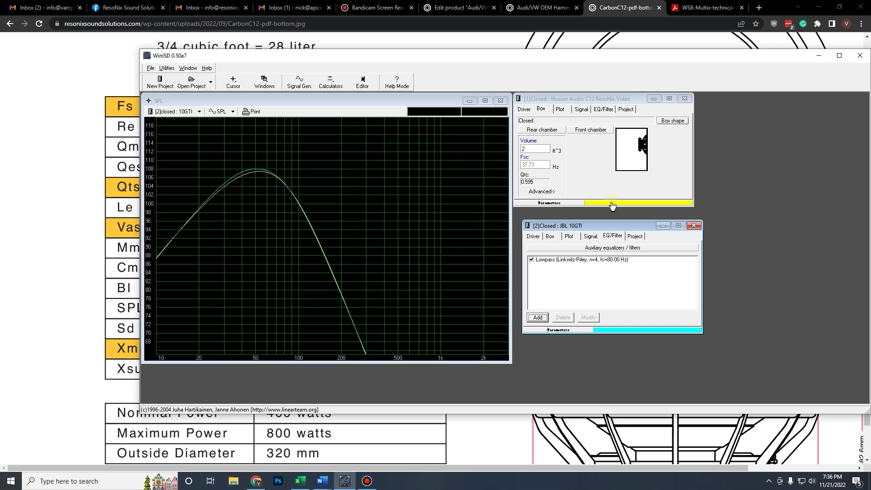
# Step: Check the JBL project's signal settings and compare the cone excursion curves of both subwoofers
pyautogui.click(590, 236)
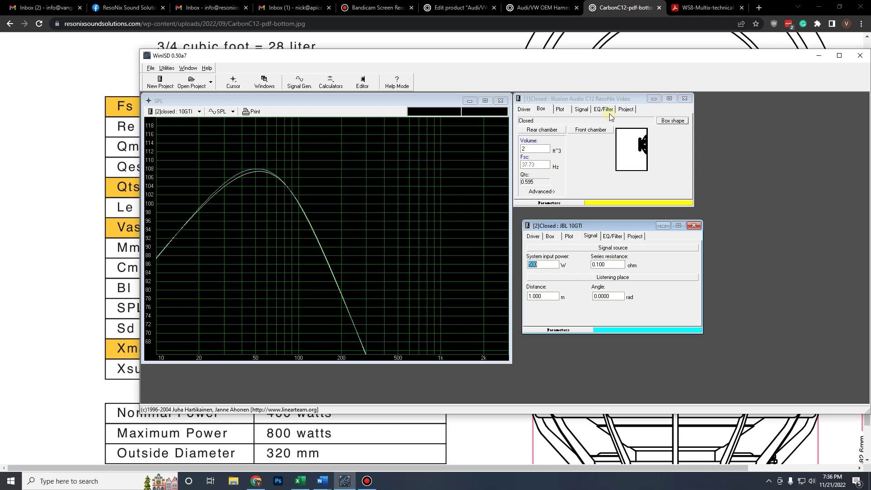
pyautogui.click(228, 114)
pyautogui.click(238, 198)
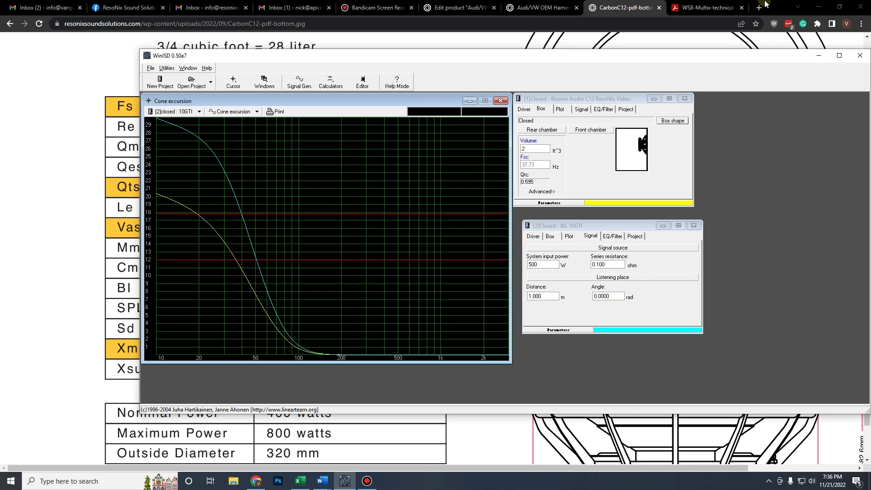
# Step: Close the JBL 10GTI project, keeping the C12 project open
pyautogui.click(598, 101)
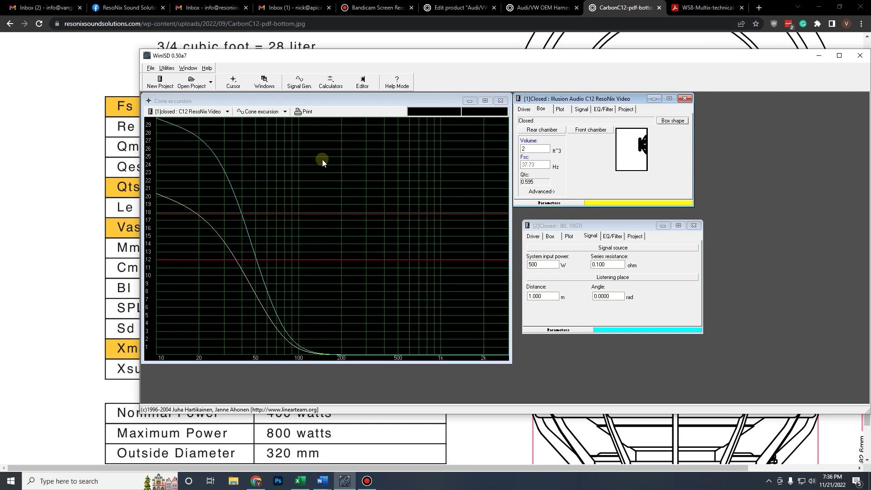
pyautogui.click(699, 228)
pyautogui.click(436, 261)
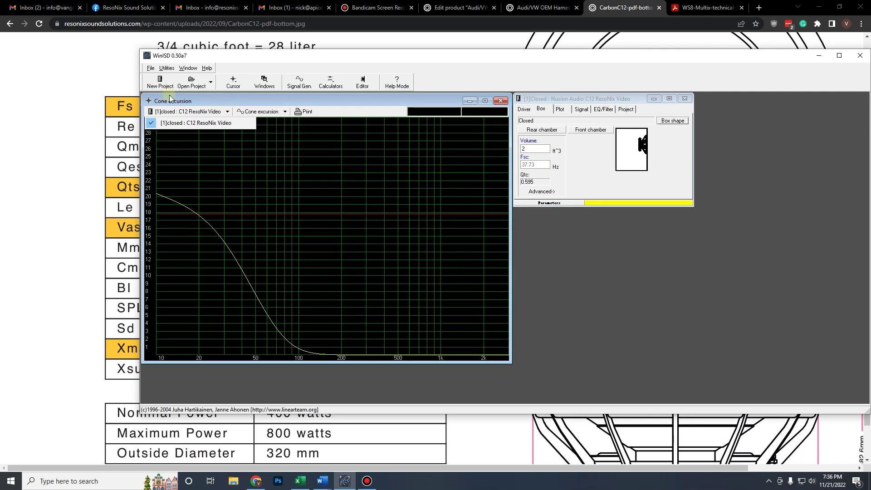
# Step: Create a closed-box project for the JL Audio 12W7 with the 0.707 Max flat amplitude response alignment and move its window below the C12 project
pyautogui.click(162, 84)
pyautogui.click(468, 267)
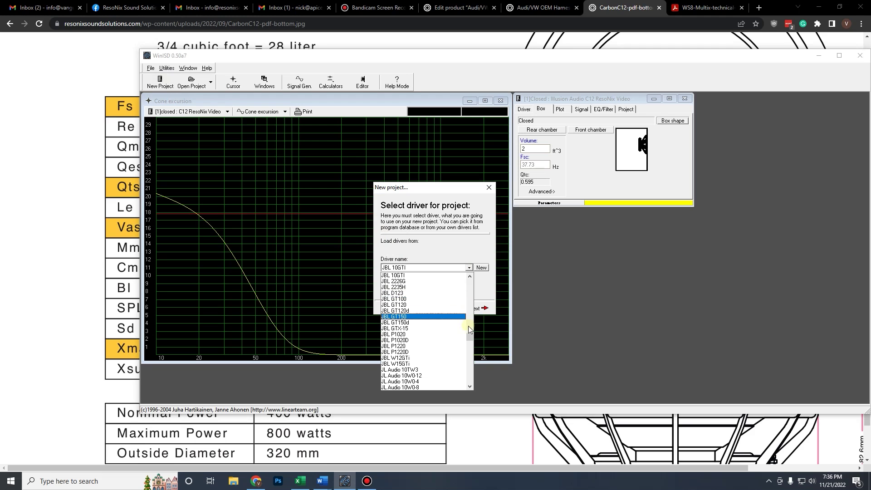
pyautogui.scroll(-5, 469, 335)
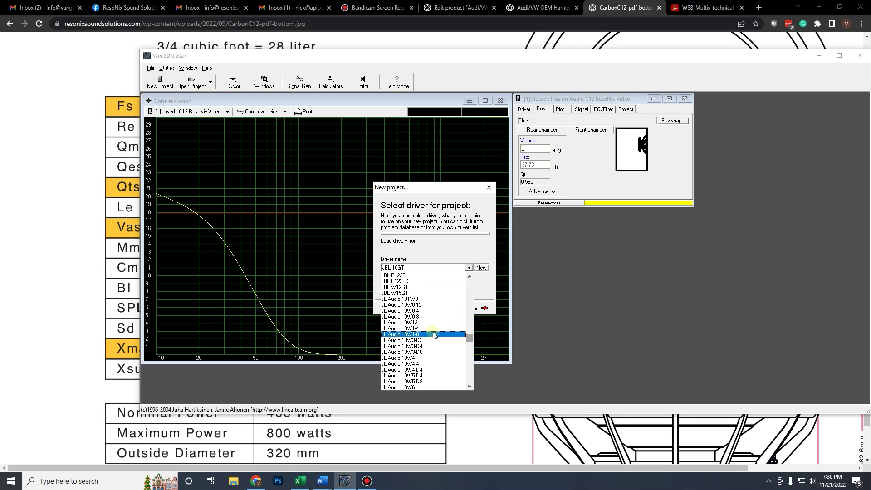
pyautogui.scroll(-2, 433, 334)
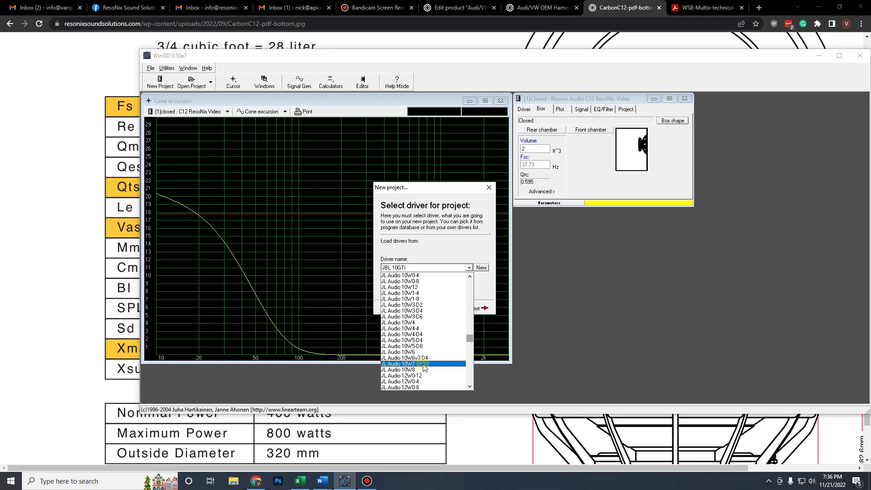
pyautogui.scroll(-4, 447, 380)
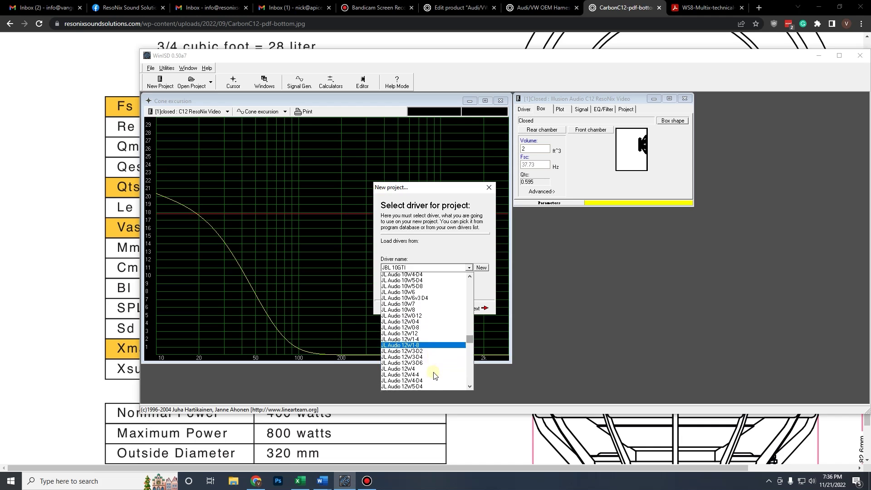
pyautogui.scroll(-1, 435, 375)
pyautogui.click(415, 377)
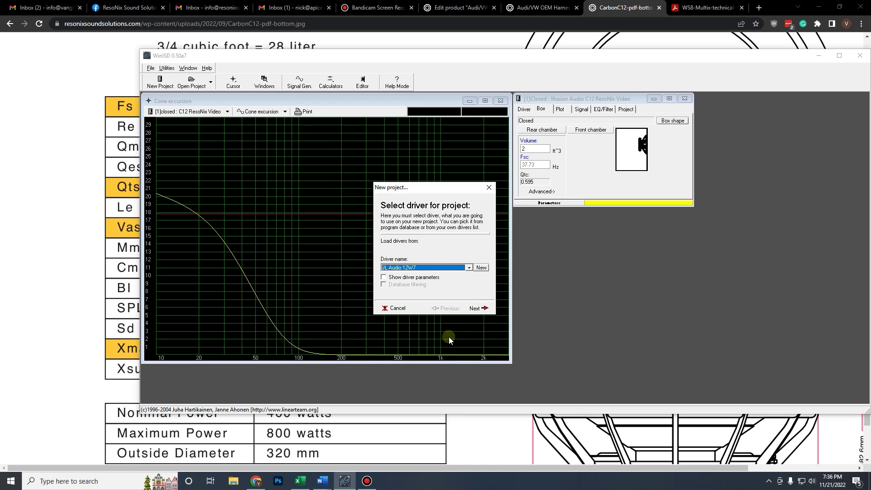
pyautogui.click(476, 310)
pyautogui.click(476, 309)
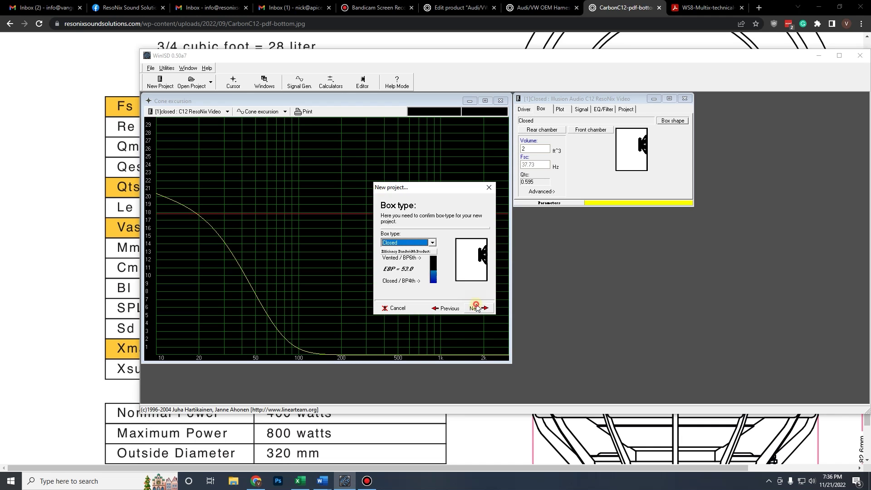
pyautogui.click(476, 308)
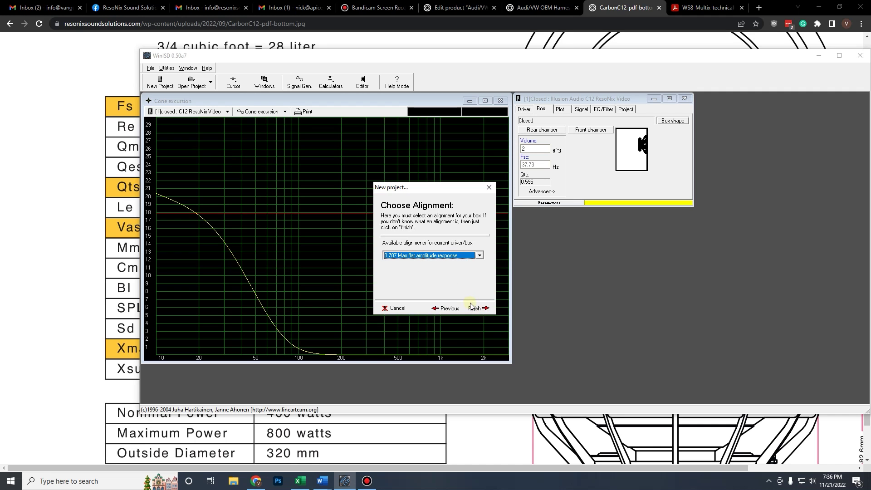
pyautogui.click(484, 315)
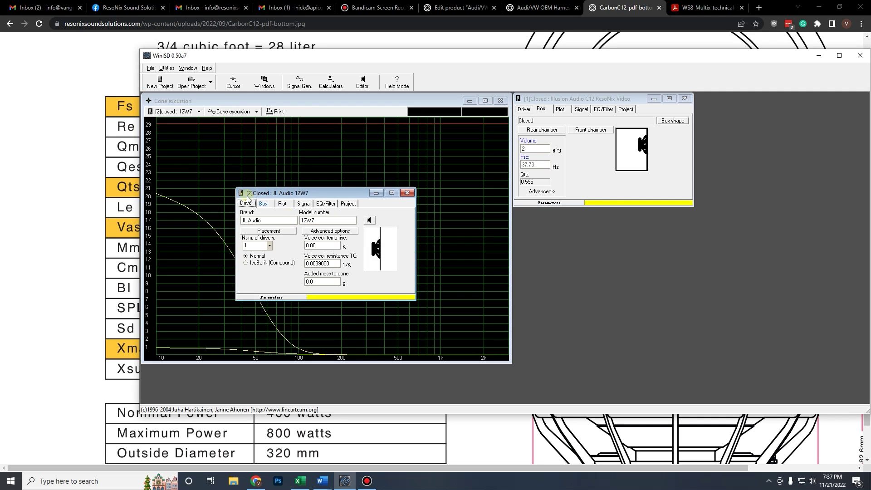
pyautogui.moveTo(300, 198); pyautogui.dragTo(586, 231)
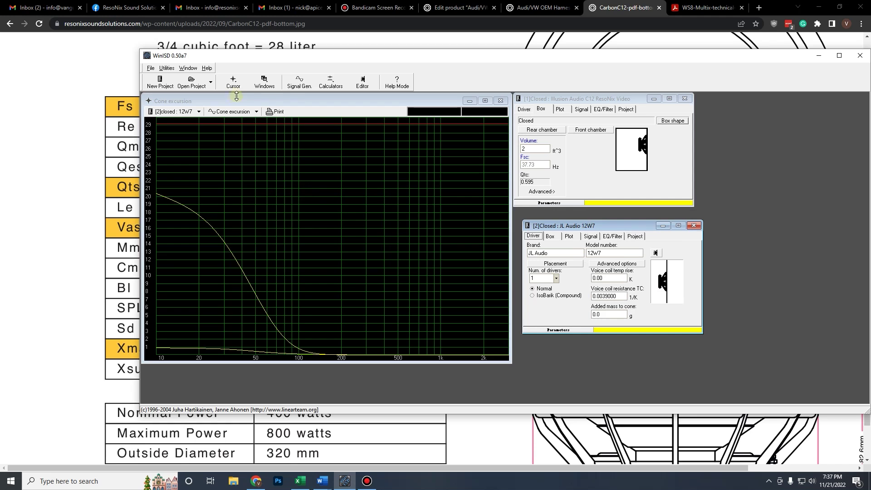
# Step: View the SPL graph and the transfer function magnitude graph of both subwoofers
pyautogui.click(232, 111)
pyautogui.click(236, 180)
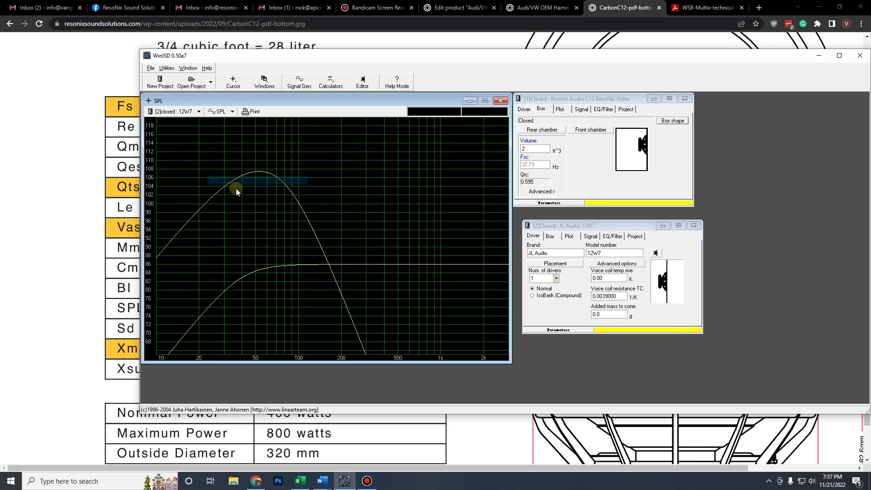
pyautogui.click(231, 111)
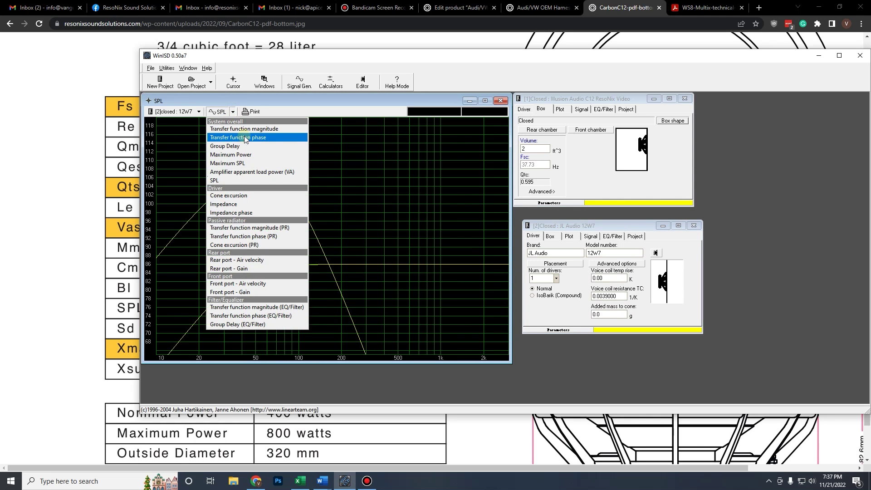
pyautogui.click(246, 129)
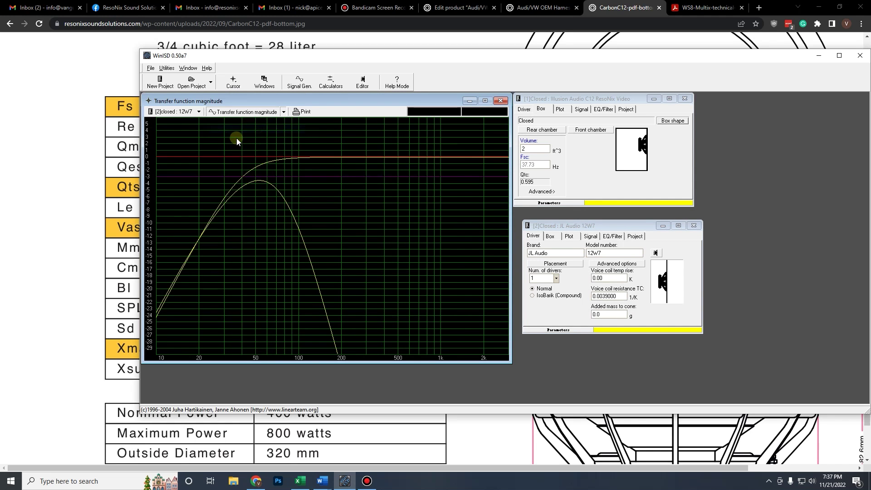
# Step: Change the JL Audio 12W7 project's curve colour to cyan
pyautogui.click(679, 331)
pyautogui.click(440, 150)
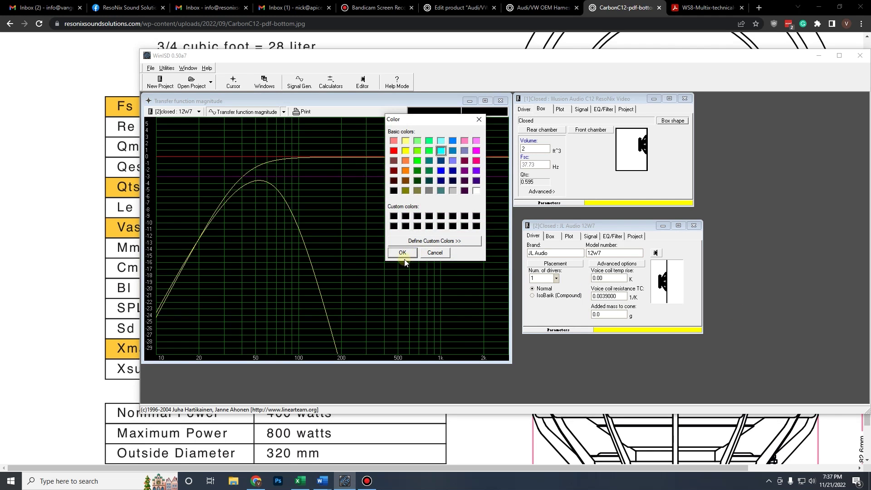
pyautogui.click(403, 253)
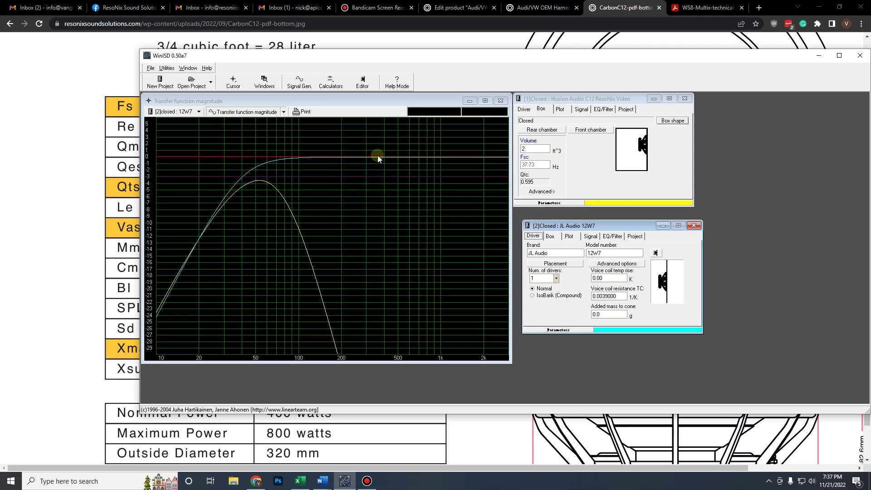
# Step: Align the JL Audio 12W7 window under the C12 project and set its rear chamber volume to 2 ft^3
pyautogui.moveTo(557, 225); pyautogui.dragTo(547, 215)
pyautogui.click(541, 226)
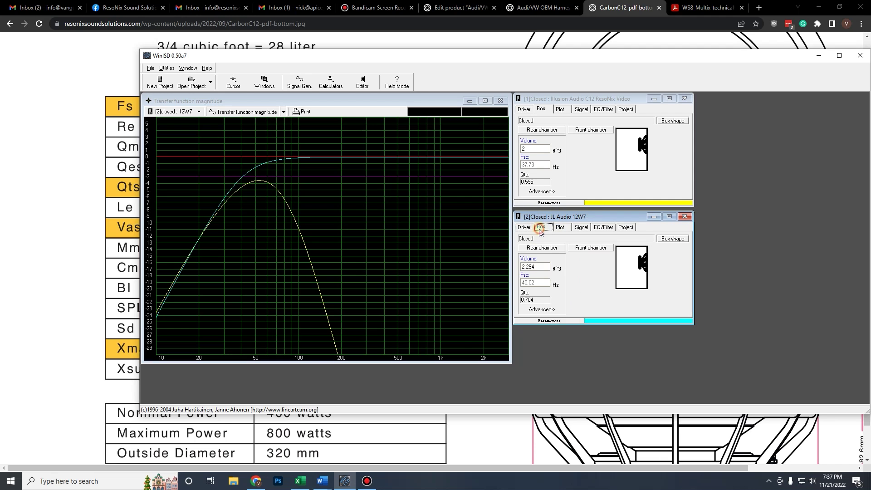
pyautogui.doubleClick(541, 266)
pyautogui.write('2')
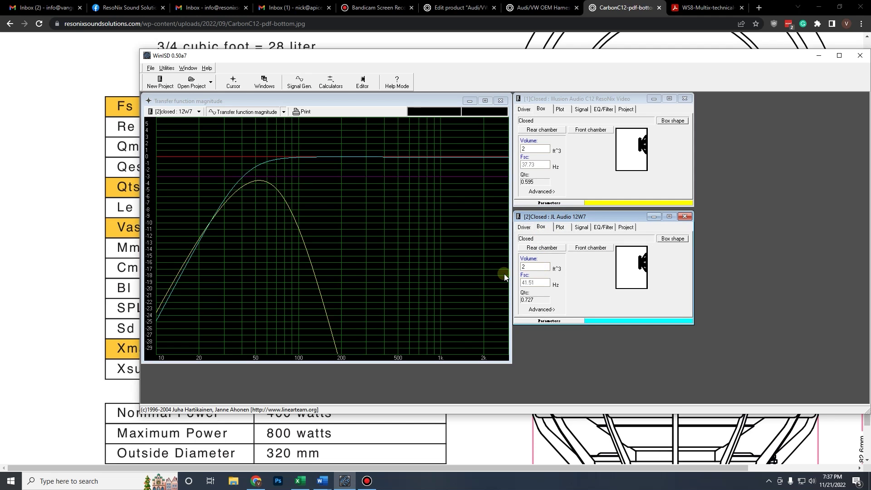
# Step: Set the JL Audio 12W7 project's system input power to 500 W
pyautogui.click(580, 227)
pyautogui.doubleClick(534, 255)
pyautogui.write('500')
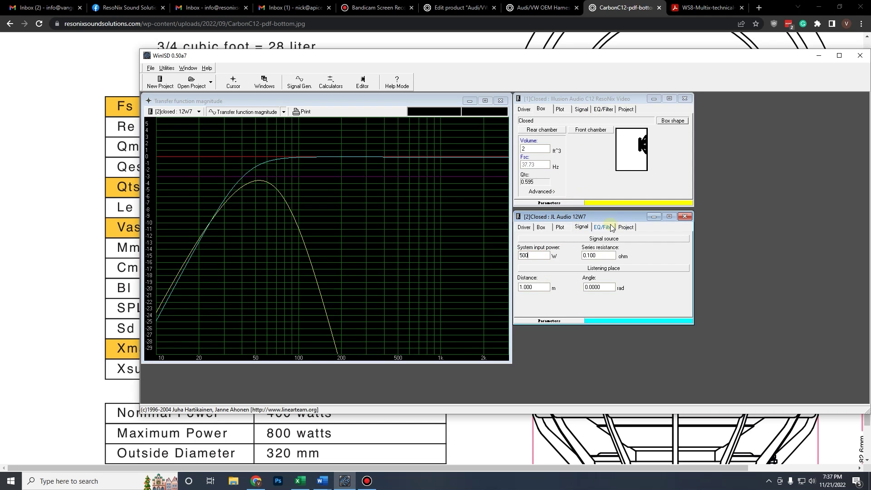
# Step: Add a Linkwitz-Riley (4th order only) lowpass filter with an 80 Hz cutoff to the JL Audio 12W7 project
pyautogui.click(603, 227)
pyautogui.click(529, 307)
pyautogui.click(498, 248)
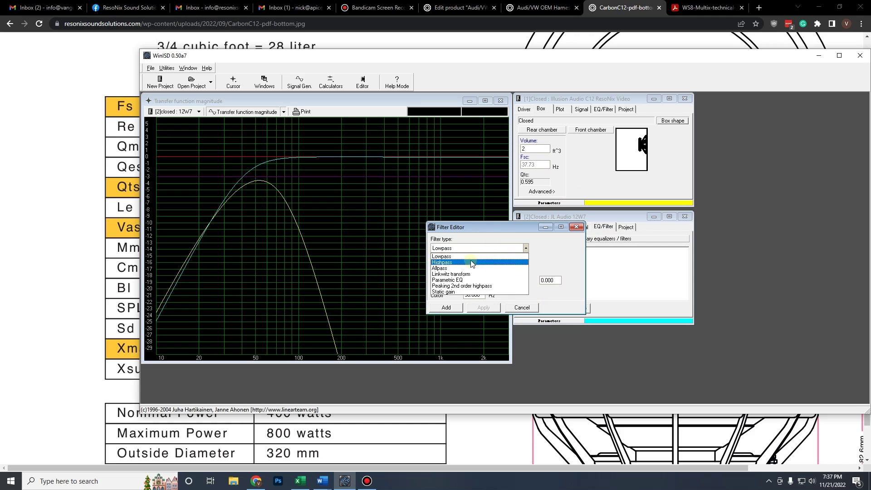
pyautogui.click(469, 256)
pyautogui.click(473, 266)
pyautogui.click(476, 290)
pyautogui.moveTo(476, 292); pyautogui.dragTo(391, 297)
pyautogui.write('80')
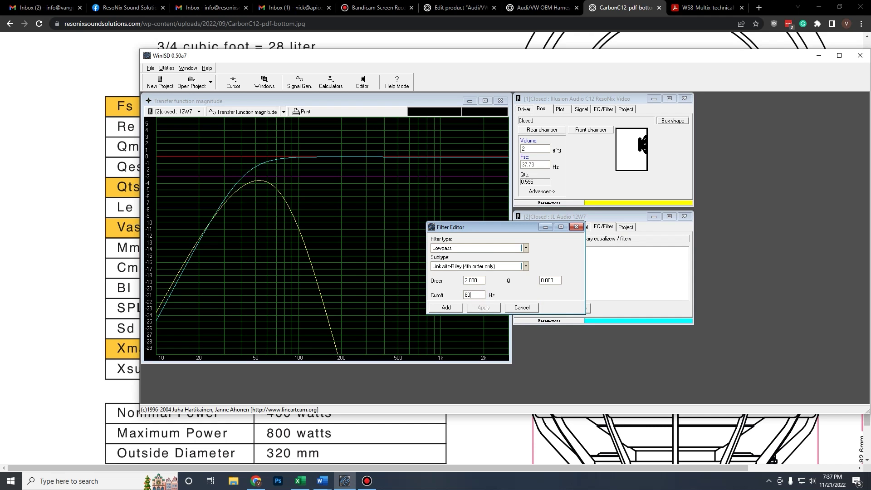
pyautogui.click(445, 308)
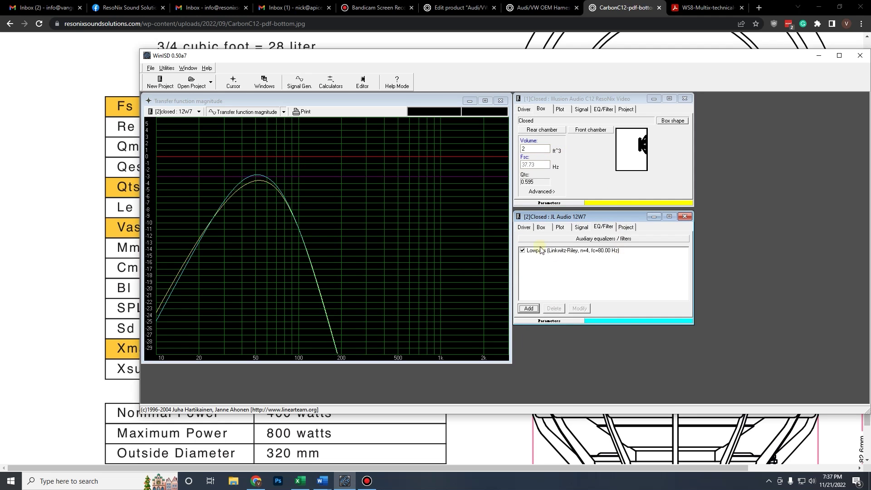
# Step: Display the SPL graph and read the JL Audio 12W7 and C12 levels at about 50 Hz with the graph cursor
pyautogui.click(263, 112)
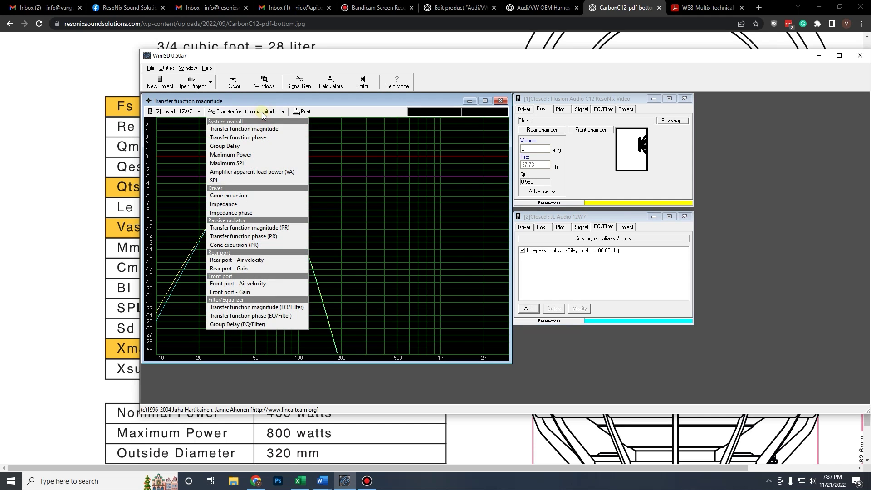
pyautogui.click(235, 180)
pyautogui.click(593, 218)
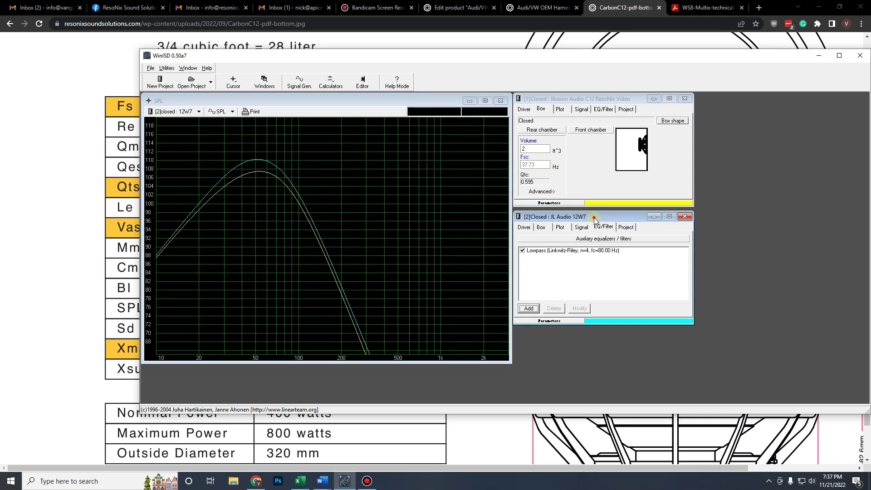
pyautogui.moveTo(167, 220); pyautogui.dragTo(255, 166)
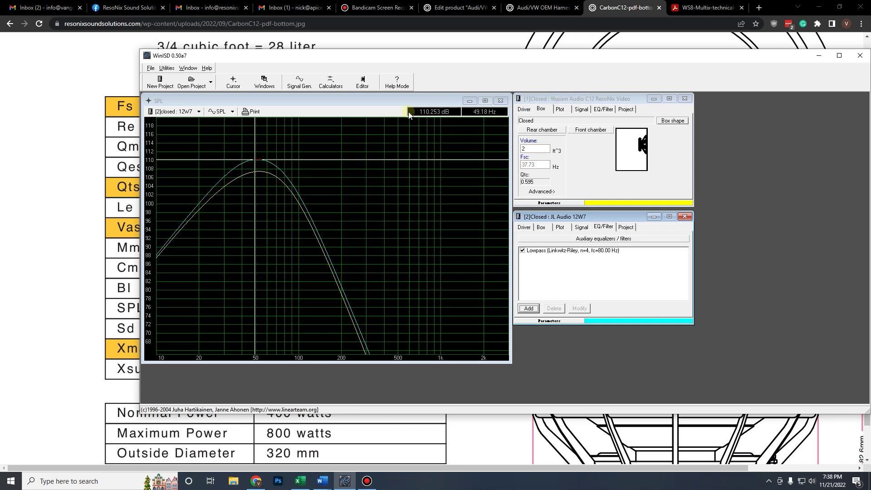
pyautogui.click(569, 98)
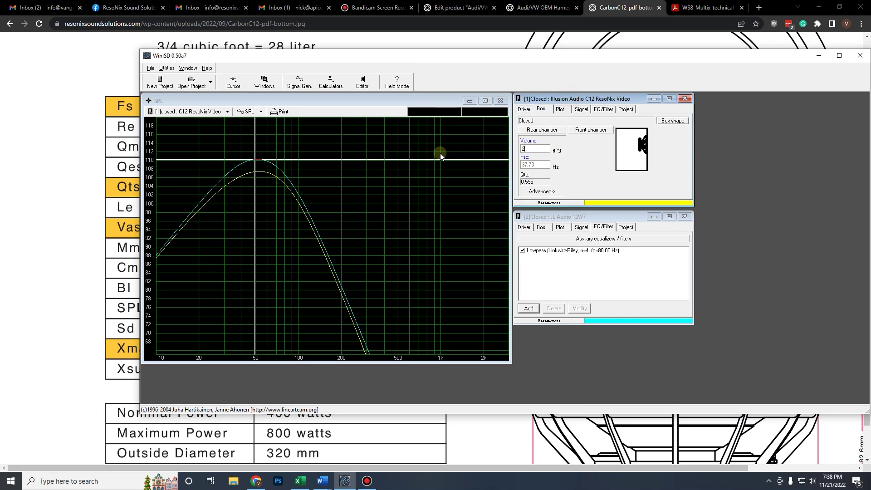
pyautogui.moveTo(259, 166); pyautogui.dragTo(255, 167)
pyautogui.click(597, 90)
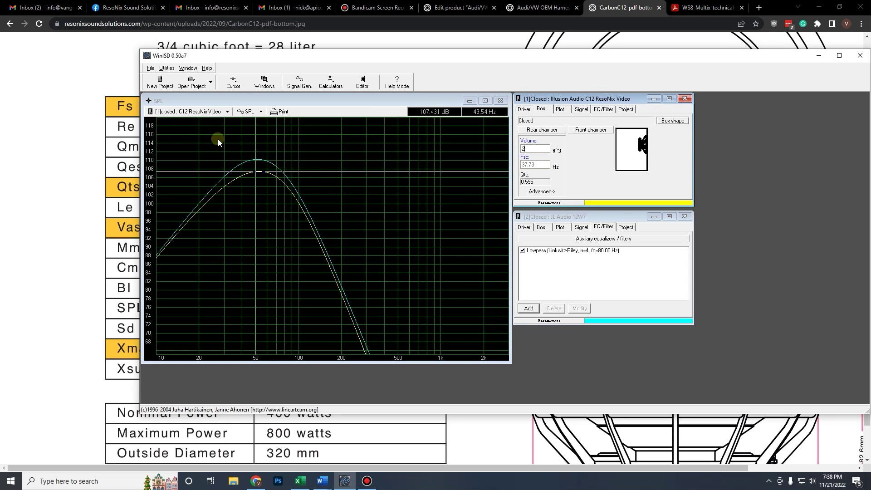
# Step: Display the cone excursion graph and read the C12's excursion at about 36 Hz
pyautogui.click(259, 112)
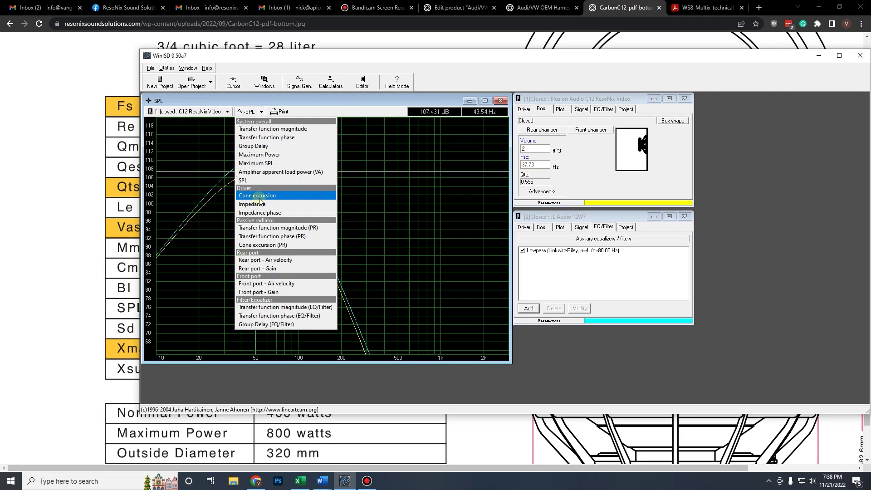
pyautogui.click(260, 198)
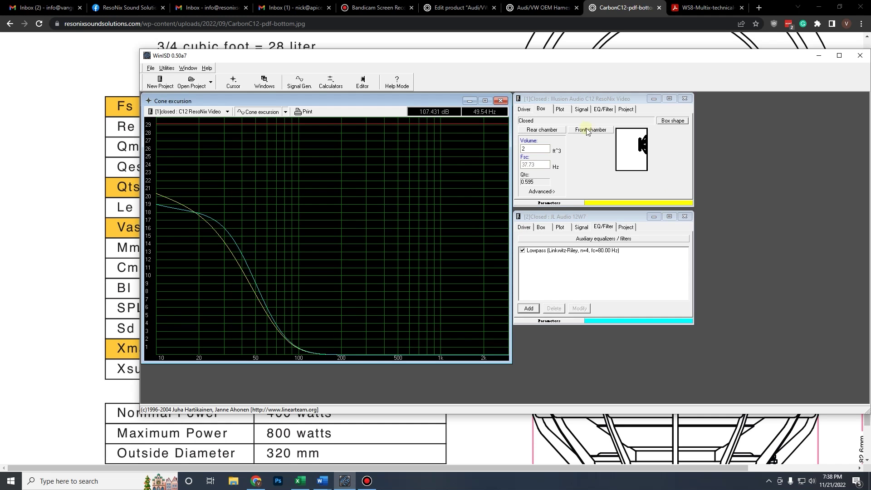
pyautogui.click(260, 226)
pyautogui.moveTo(210, 262); pyautogui.dragTo(237, 264)
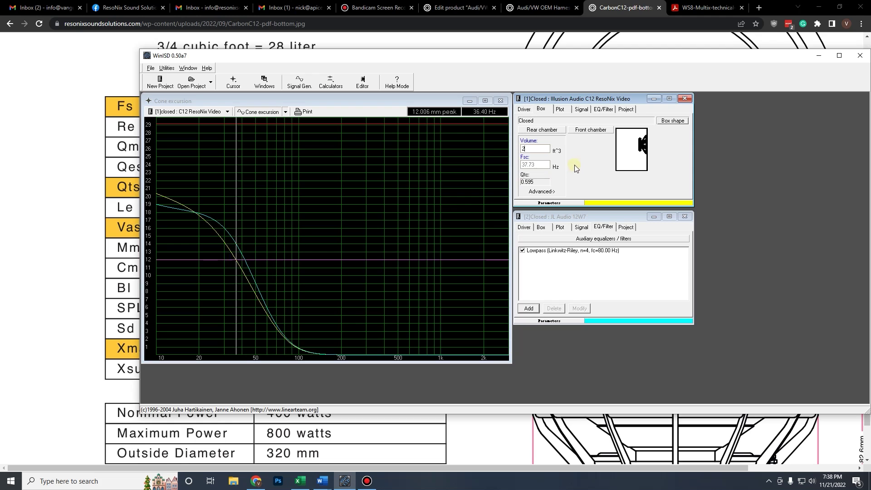
# Step: Try 200 W as the C12 project's system input power and settle on 250 W
pyautogui.doubleClick(530, 149)
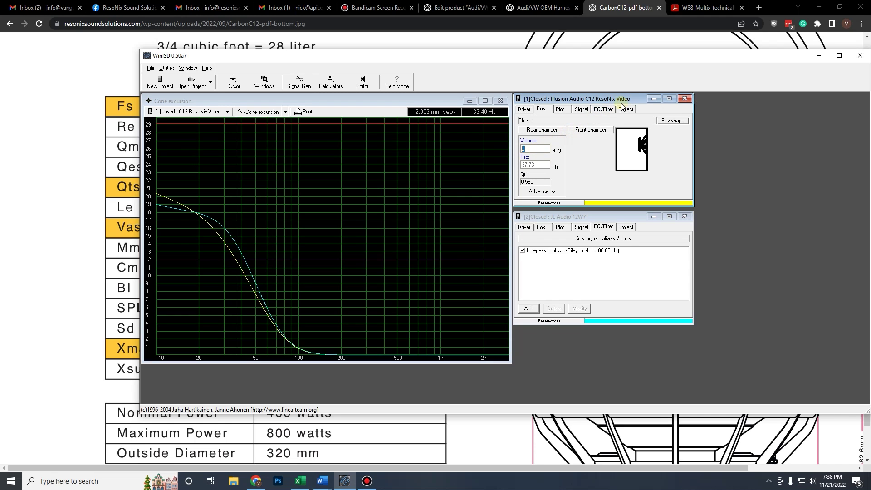
pyautogui.click(583, 111)
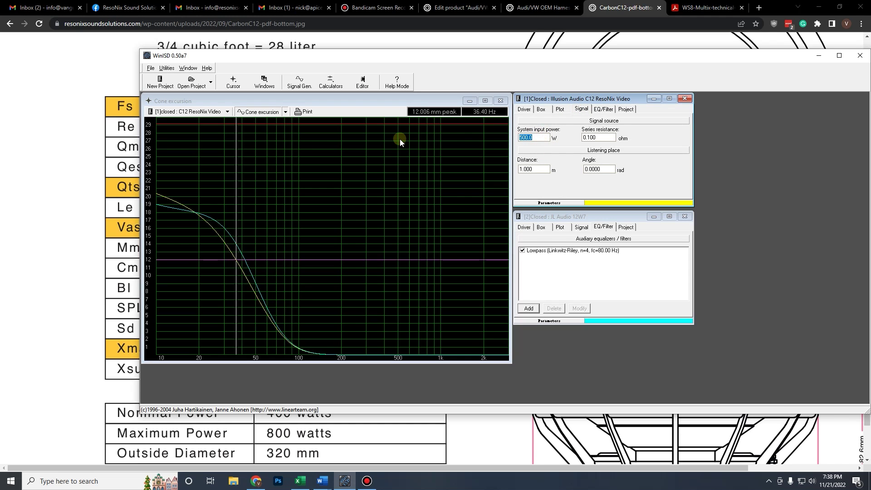
pyautogui.write('200')
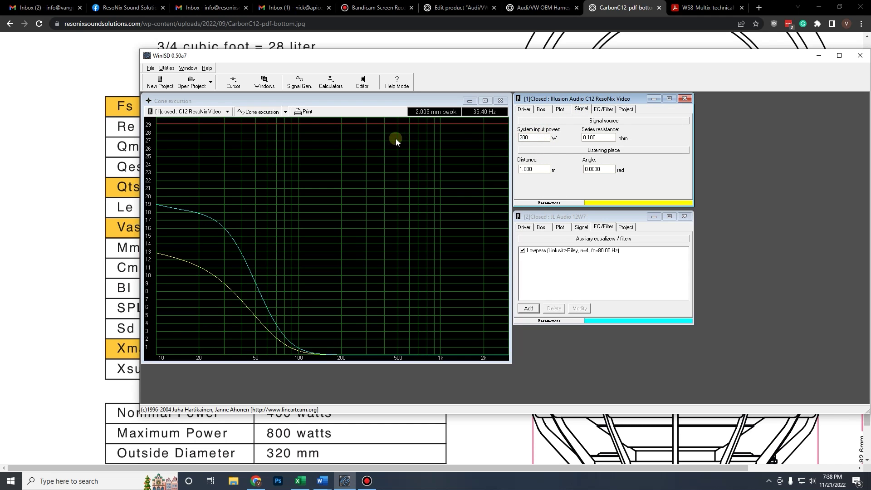
pyautogui.doubleClick(530, 137)
pyautogui.write('250')
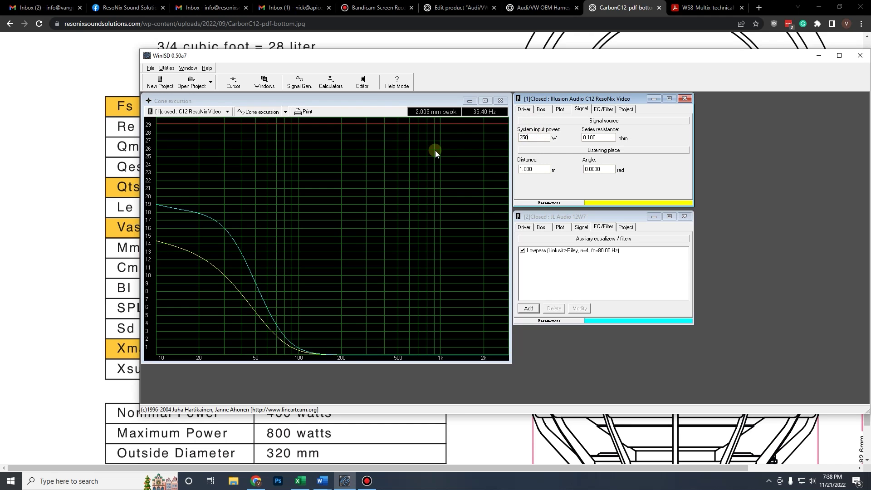
# Step: Read the C12's cone excursion at about 20 Hz and check the JL Audio 12W7's driver parameters
pyautogui.click(195, 259)
pyautogui.moveTo(189, 229); pyautogui.dragTo(197, 247)
pyautogui.click(198, 253)
pyautogui.click(199, 251)
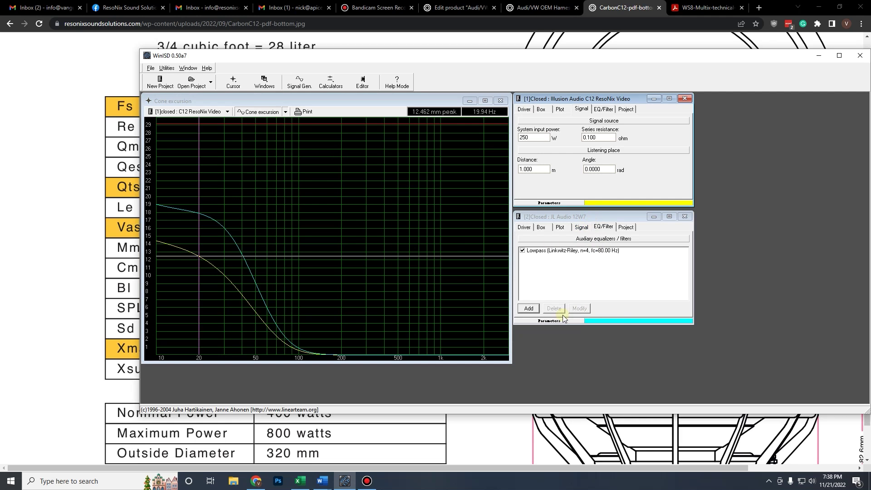
pyautogui.click(550, 320)
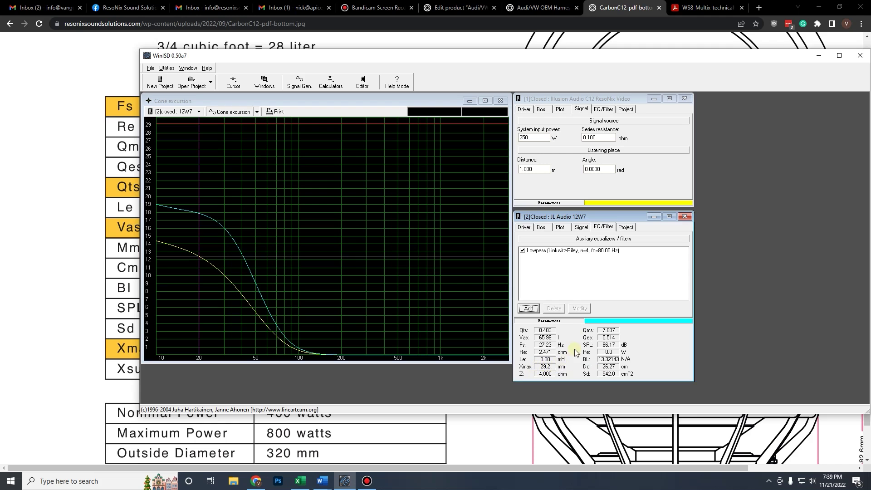
pyautogui.click(550, 320)
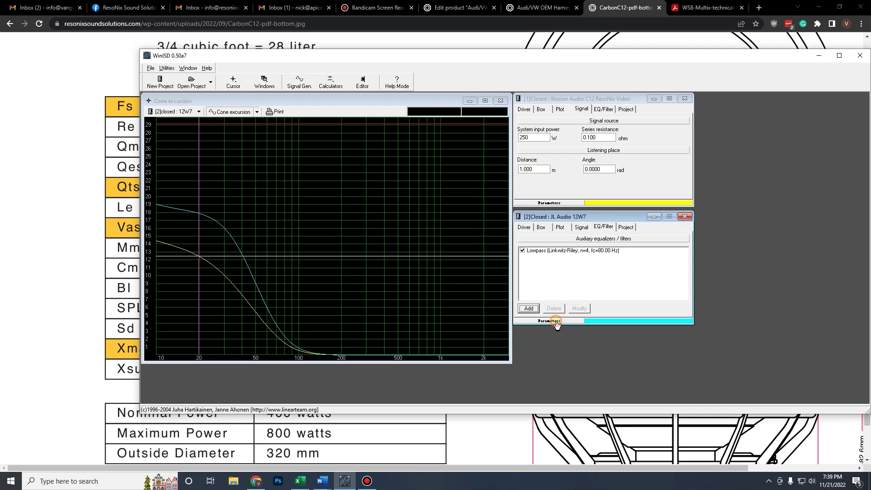
# Step: Read the JL Audio 12W7's cone excursion at about 20 Hz, and settle its system input power on 1300 W after trying 1500, 1000 and 1250 W
pyautogui.moveTo(219, 219); pyautogui.dragTo(198, 122)
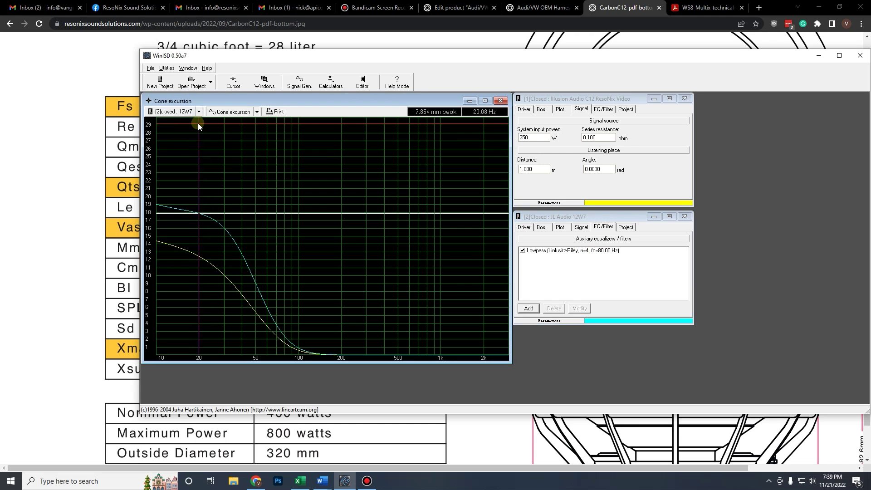
pyautogui.click(581, 227)
pyautogui.doubleClick(535, 255)
pyautogui.write('1500')
pyautogui.press('BackSpace')
pyautogui.press('BackSpace')
pyautogui.press('BackSpace')
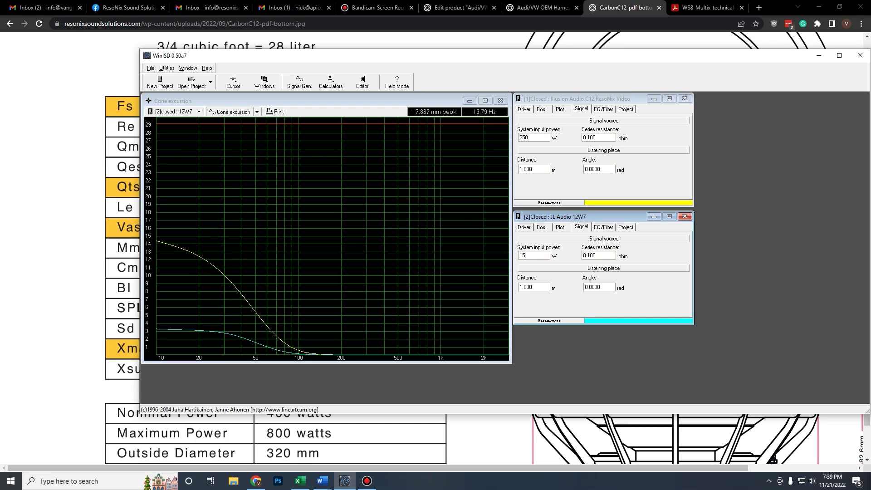
pyautogui.write('000')
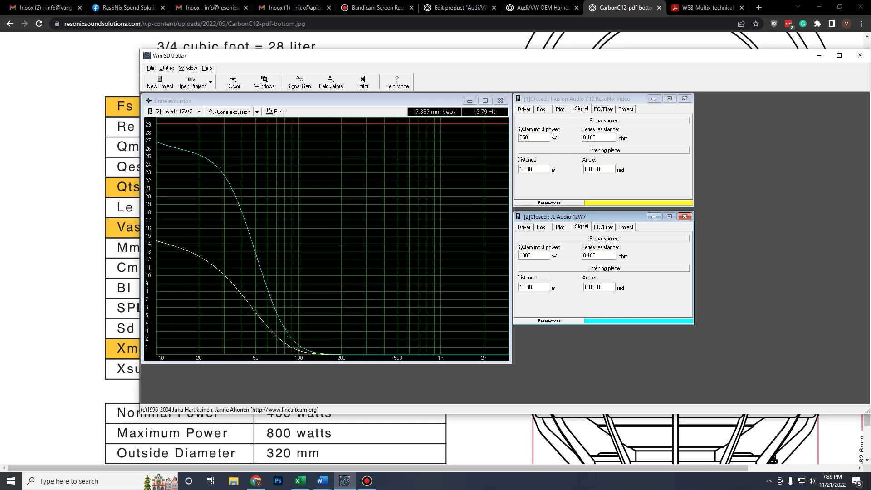
pyautogui.press('BackSpace')
pyautogui.press('BackSpace')
pyautogui.press('BackSpace')
pyautogui.write('250')
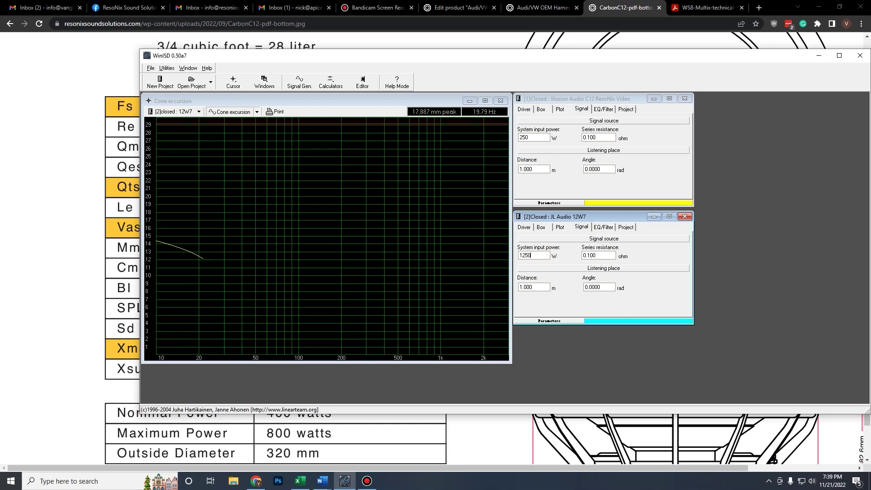
pyautogui.press('BackSpace')
pyautogui.press('BackSpace')
pyautogui.press('BackSpace')
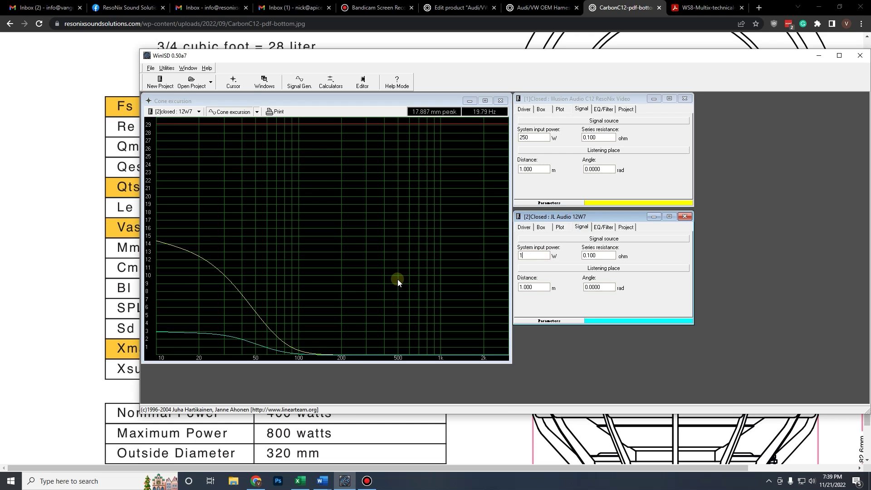
pyautogui.write('300')
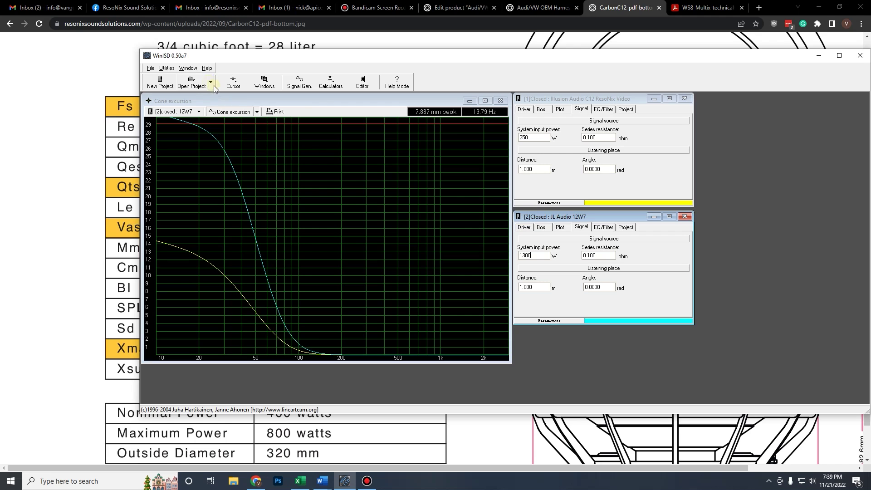
# Step: Try a 1 ft³ rear chamber volume for the JL Audio 12W7 project and return it to 2 ft³
pyautogui.click(544, 228)
pyautogui.doubleClick(530, 266)
pyautogui.write('1')
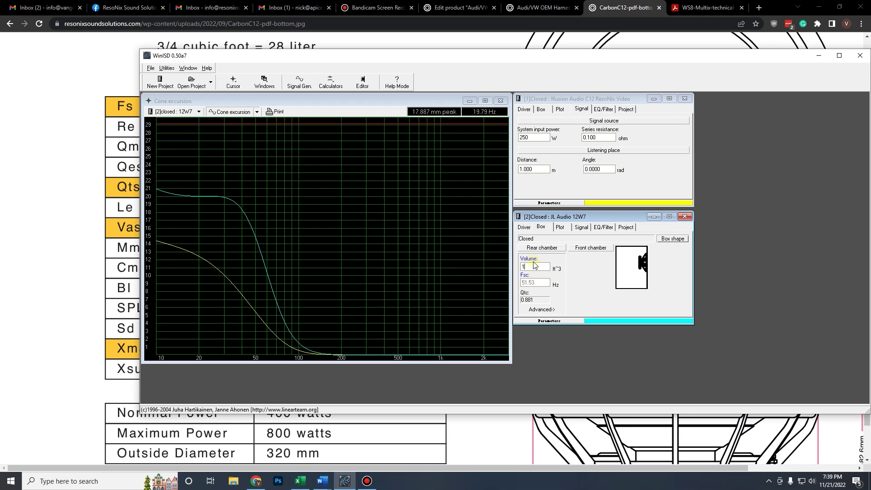
pyautogui.doubleClick(534, 263)
pyautogui.write('2')
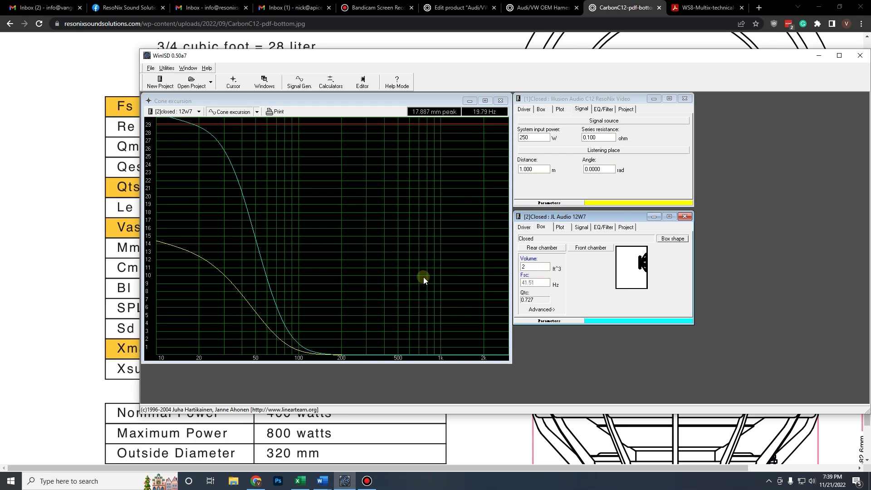
# Step: Display the SPL graph and compare the levels of the JL Audio 12W7 and the C12 at about 50 Hz
pyautogui.click(257, 111)
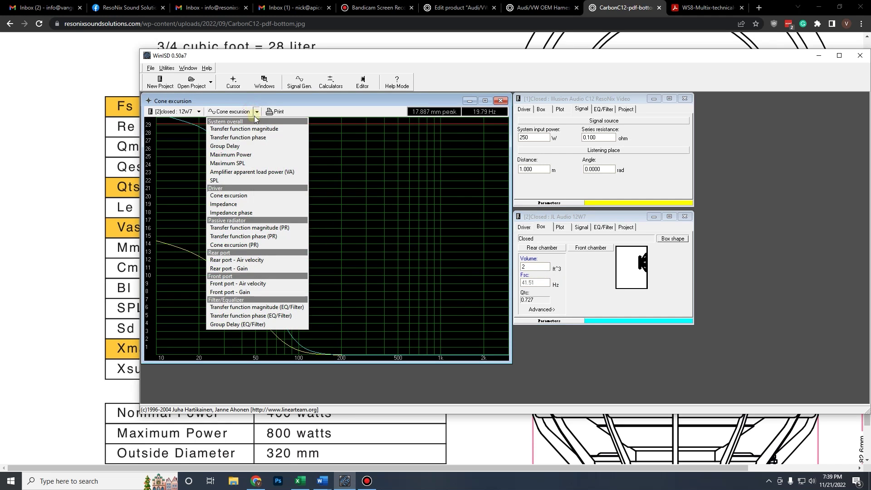
pyautogui.click(235, 181)
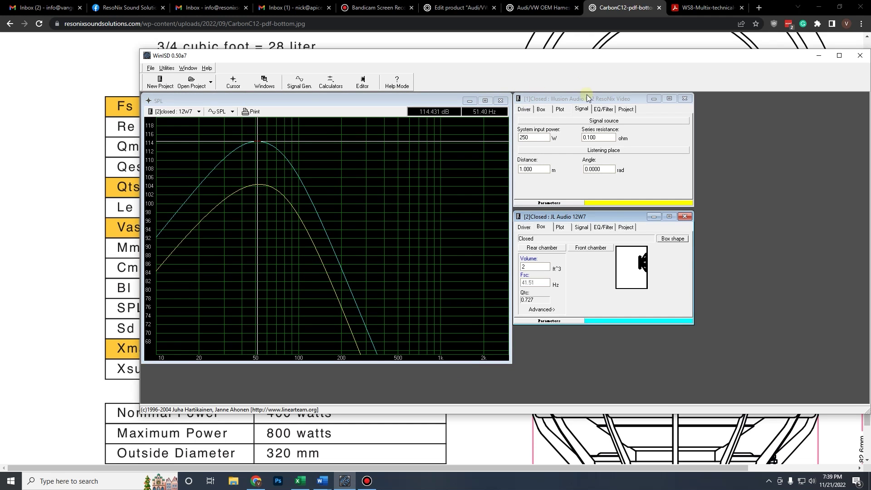
pyautogui.hotkey('ctrl', 'Tab')
pyautogui.click(256, 182)
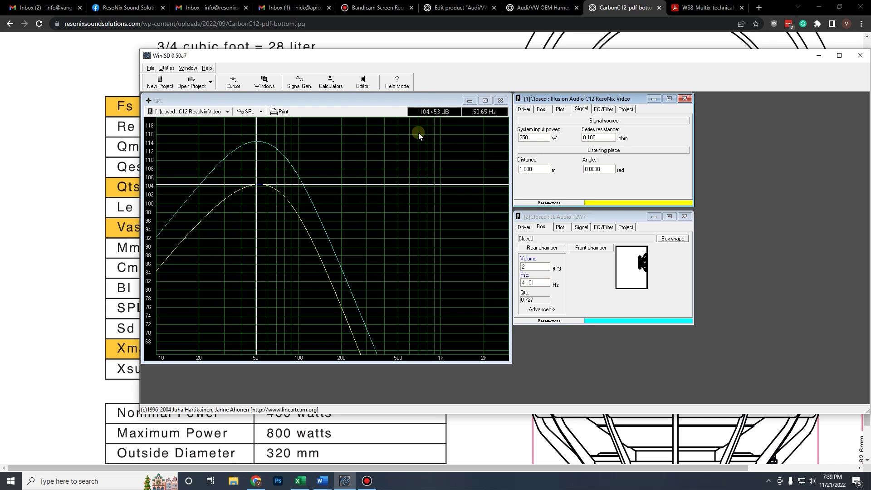
pyautogui.moveTo(265, 178); pyautogui.dragTo(254, 178)
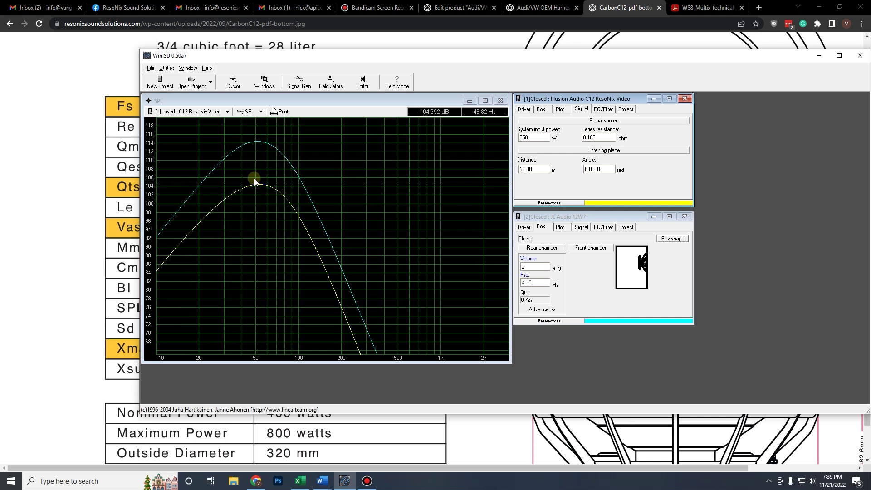
# Step: Read the SPL of the C12 and the JL Audio 12W7 at about 20 Hz and trace along the 12W7's curve
pyautogui.moveTo(253, 141); pyautogui.dragTo(198, 239)
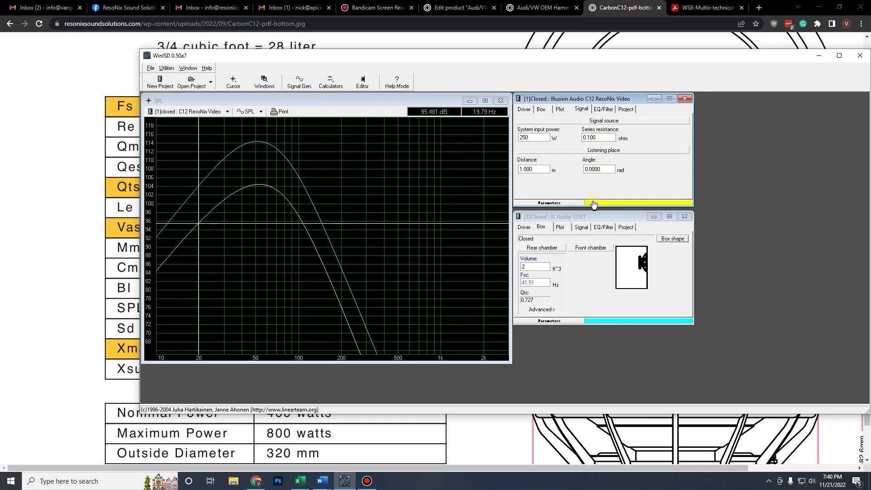
pyautogui.click(589, 216)
pyautogui.click(199, 186)
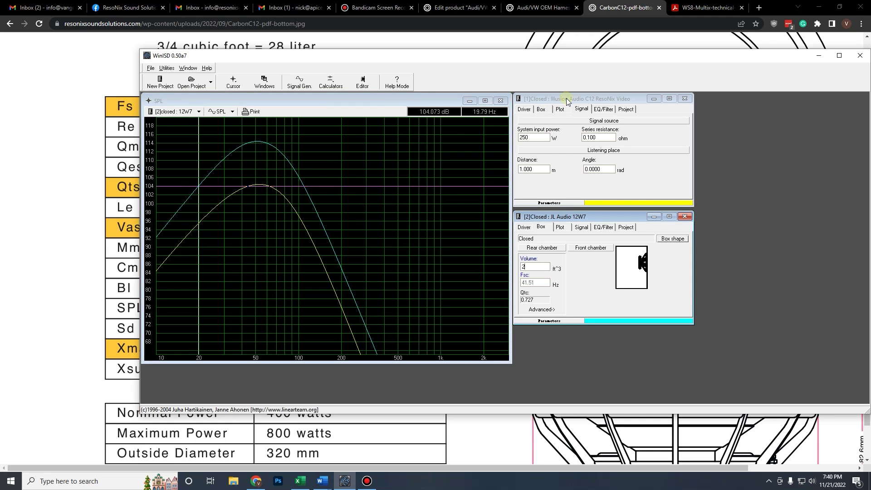
pyautogui.moveTo(179, 195); pyautogui.dragTo(479, 254)
pyautogui.moveTo(350, 210); pyautogui.dragTo(134, 238)
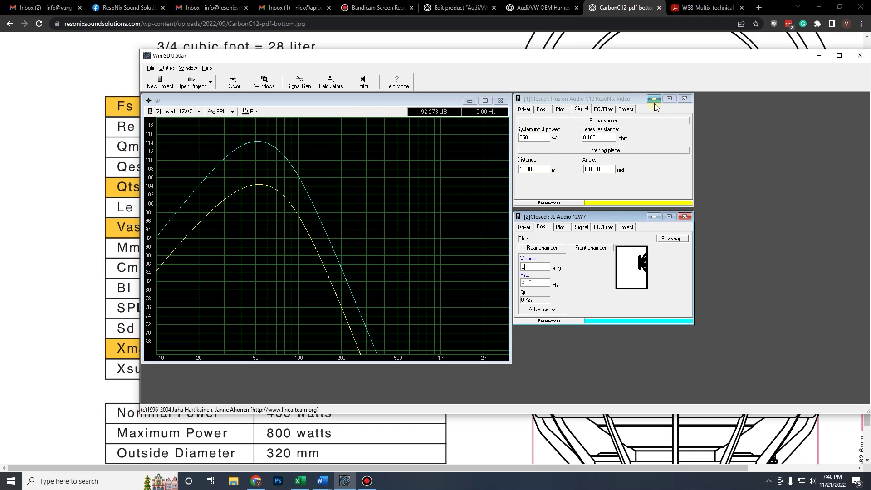
# Step: Close the Illusion Audio C12 and JL Audio 12W7 projects without saving their changes
pyautogui.click(685, 99)
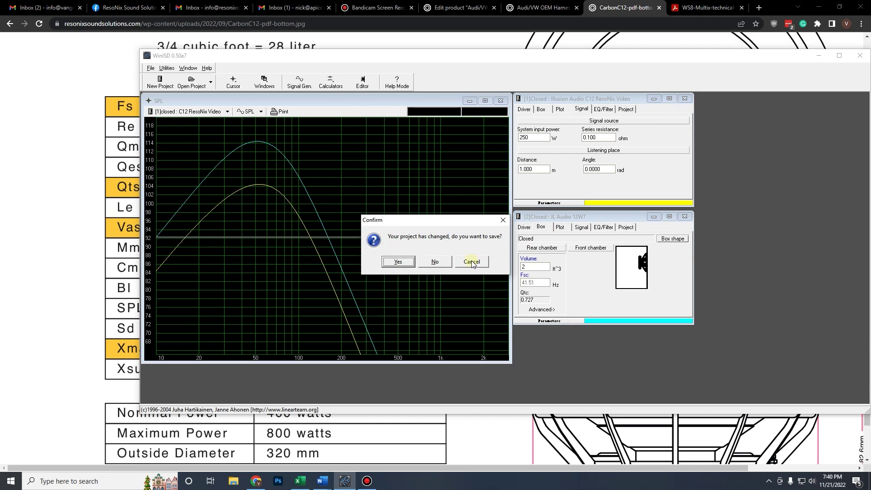
pyautogui.press('Escape')
pyautogui.click(685, 98)
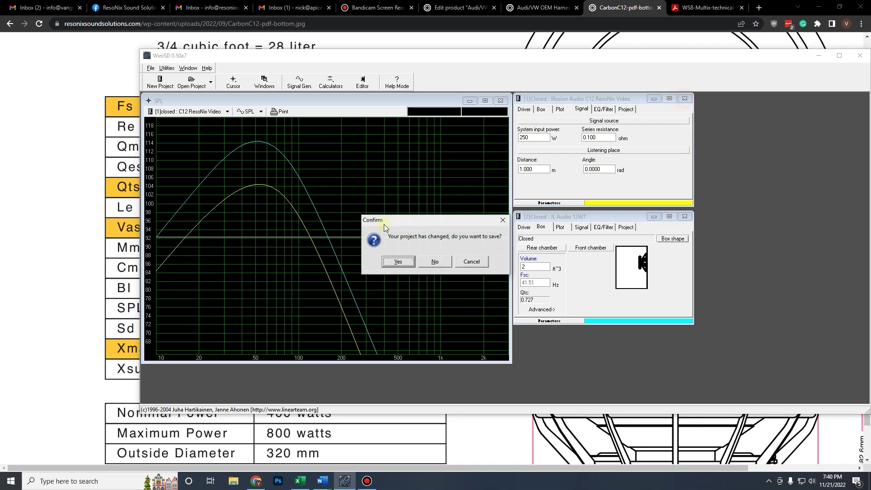
pyautogui.click(431, 260)
pyautogui.click(688, 216)
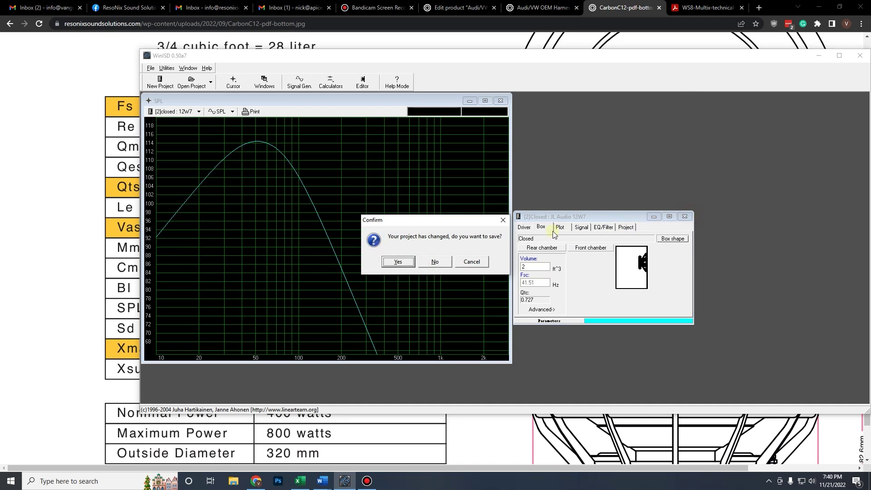
pyautogui.click(431, 261)
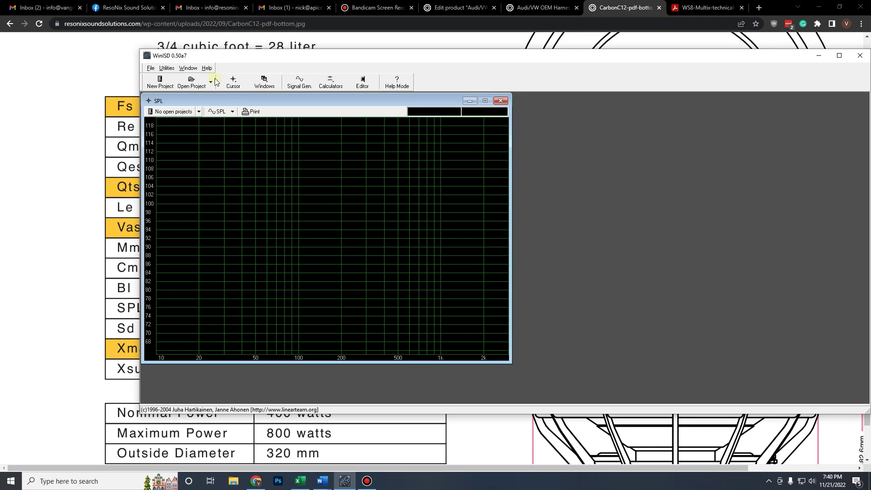
# Step: Create a new driver with brand BLAM and model Multix WS8 for a new project, and view the Thiele-Small parameters in the WS8 data sheet in Chrome
pyautogui.click(164, 87)
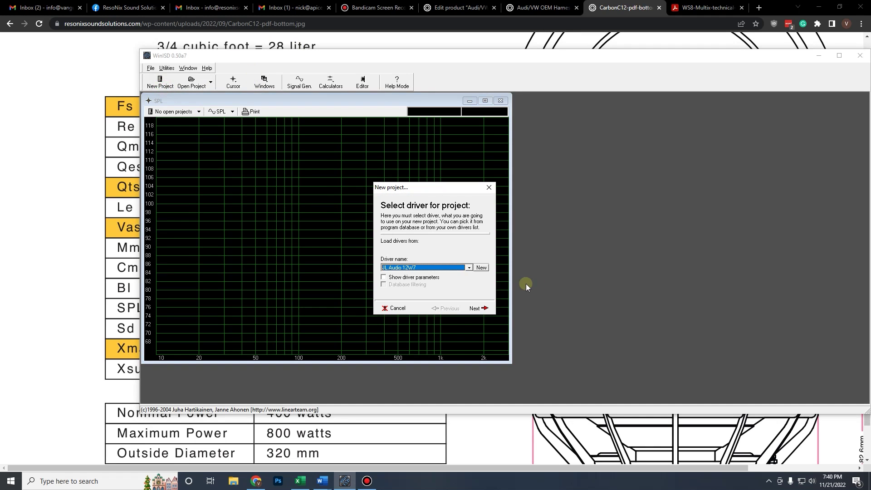
pyautogui.click(481, 268)
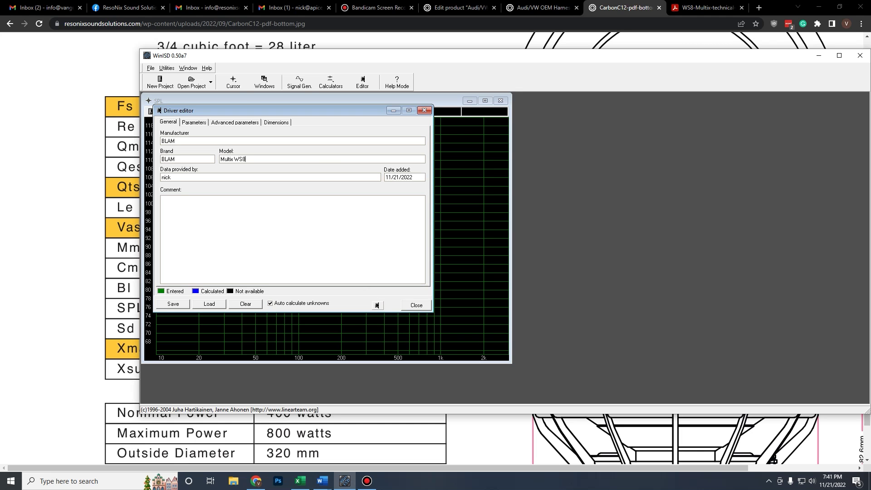
pyautogui.click(706, 7)
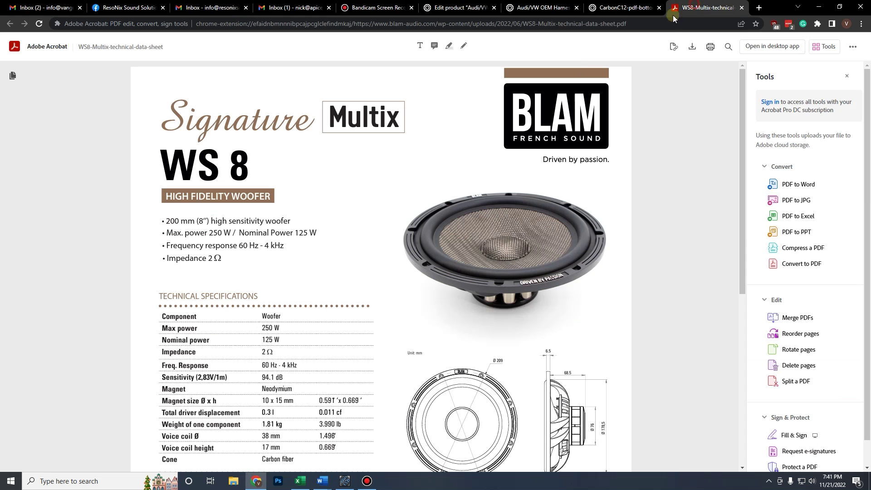
pyautogui.scroll(-7, 482, 236)
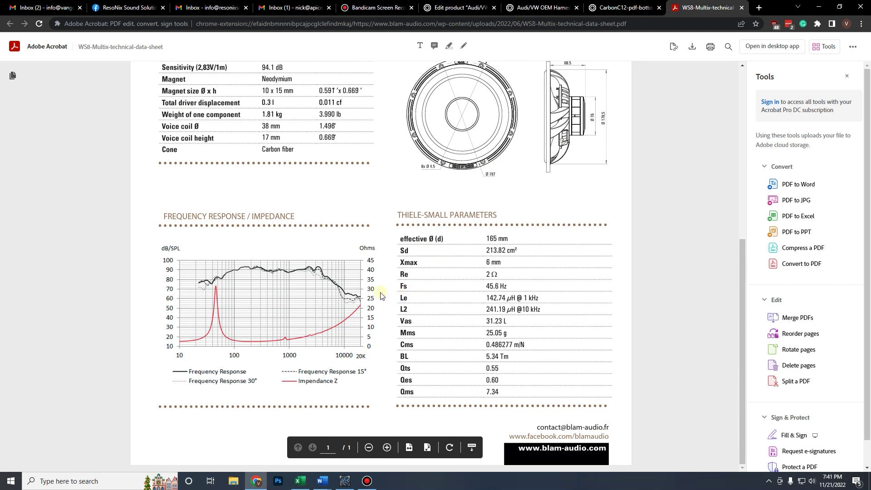
pyautogui.click(450, 348)
pyautogui.click(523, 344)
pyautogui.moveTo(343, 486)
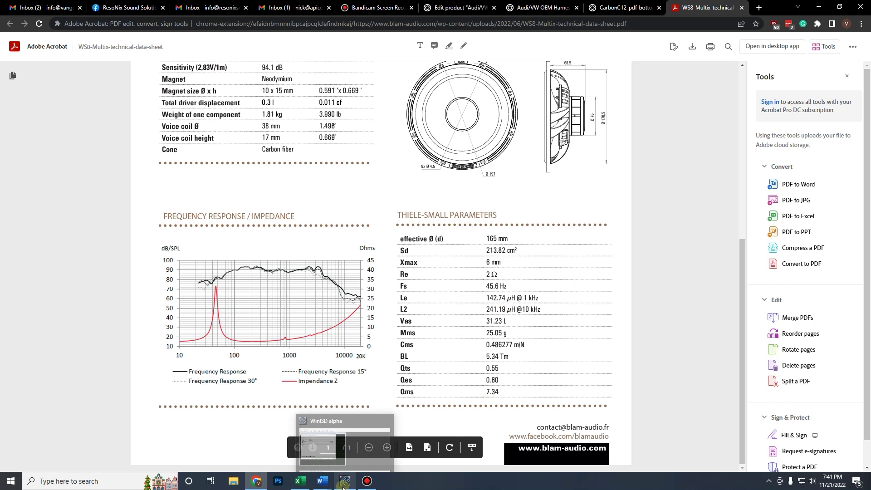
pyautogui.click(346, 460)
pyautogui.moveTo(331, 470)
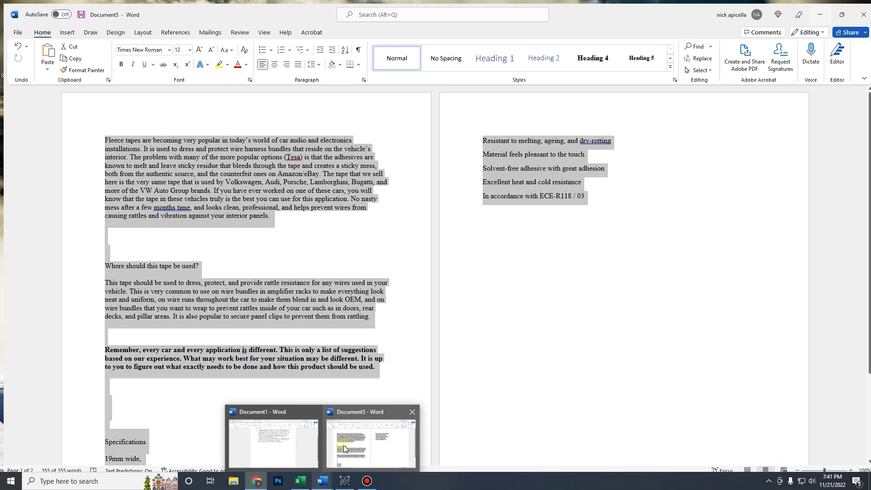
pyautogui.click(344, 445)
pyautogui.click(330, 486)
pyautogui.moveTo(368, 484)
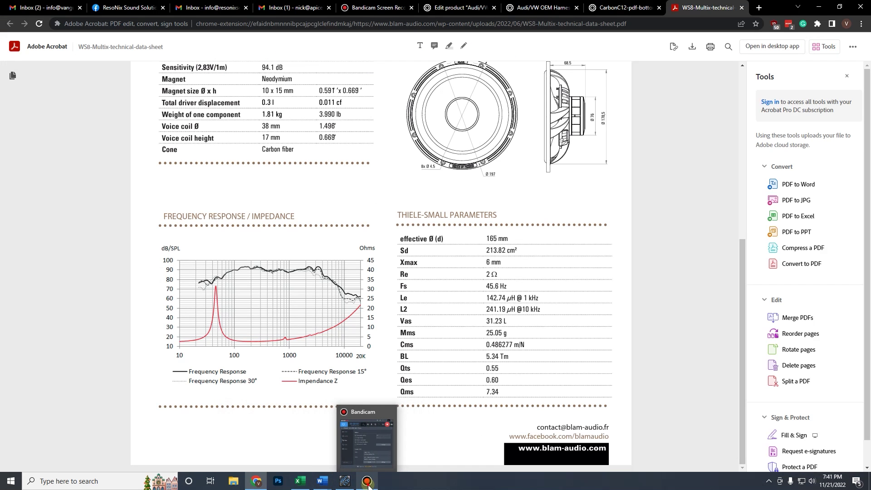
pyautogui.click(367, 483)
# Step: Switch to WinISD, show the new driver's parameters, and place the window beside the WS8 data sheet's Thiele-Small table
pyautogui.click(344, 480)
pyautogui.moveTo(253, 63); pyautogui.dragTo(502, 109)
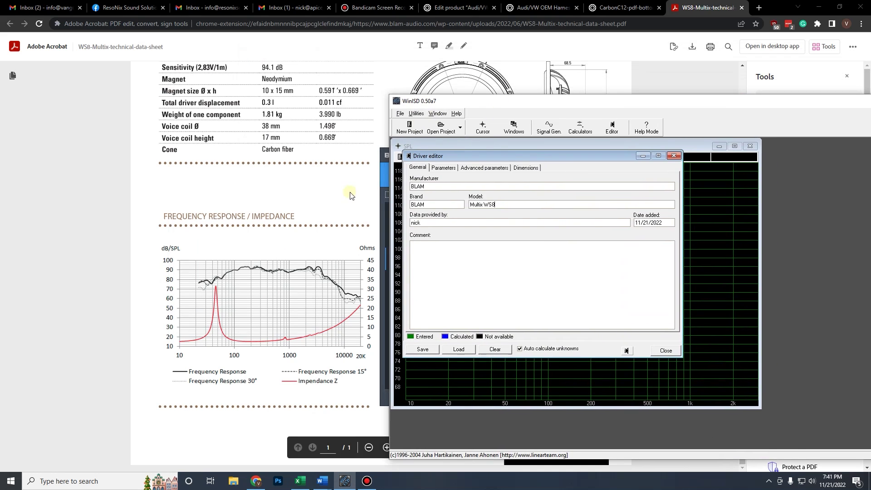
pyautogui.click(351, 194)
pyautogui.click(344, 481)
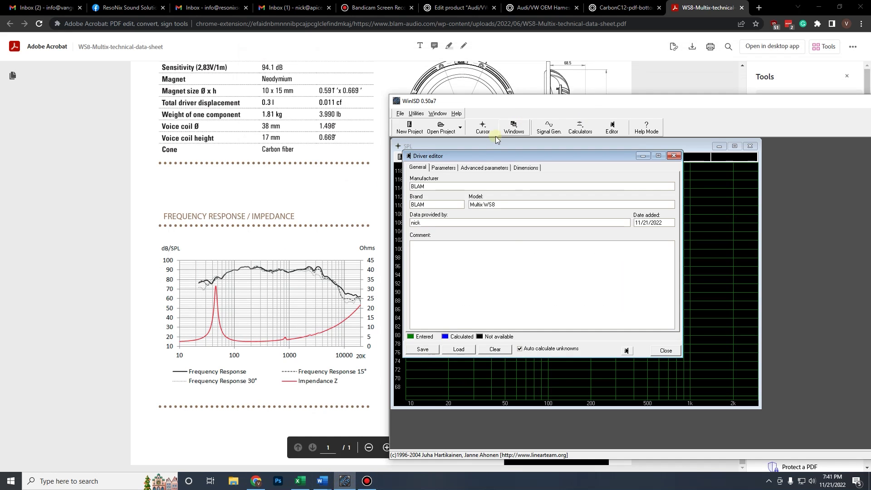
pyautogui.click(443, 168)
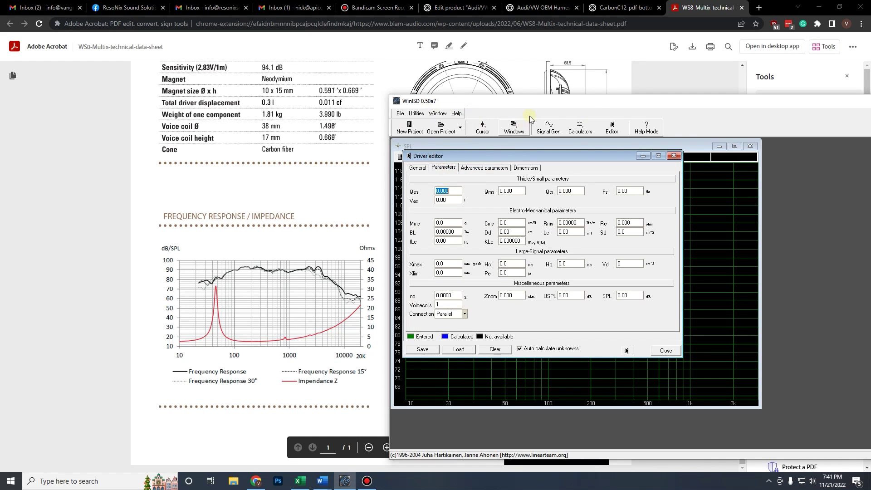
pyautogui.moveTo(750, 103); pyautogui.dragTo(415, 117)
pyautogui.moveTo(784, 170); pyautogui.dragTo(356, 200)
# Step: Set the new driver's Mms to 25.05 g and its Fs to 45.6 Hz from the data sheet
pyautogui.click(113, 236)
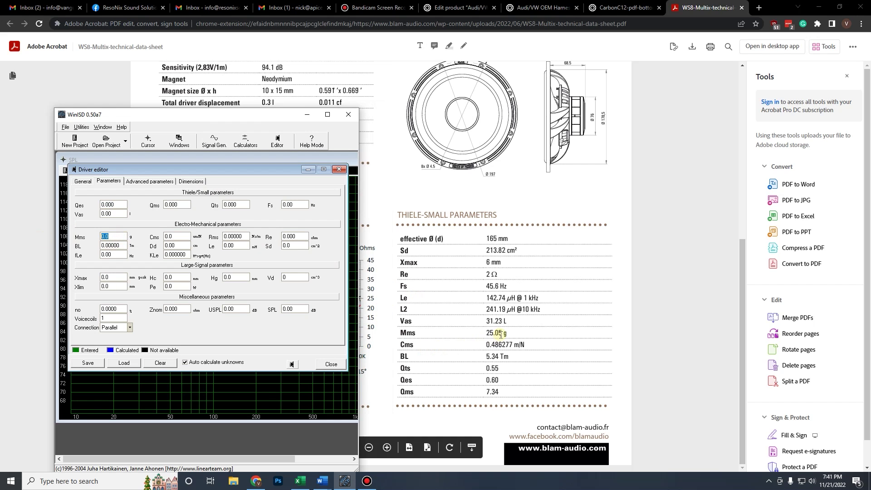
pyautogui.write('25.05')
pyautogui.click(186, 241)
pyautogui.click(519, 344)
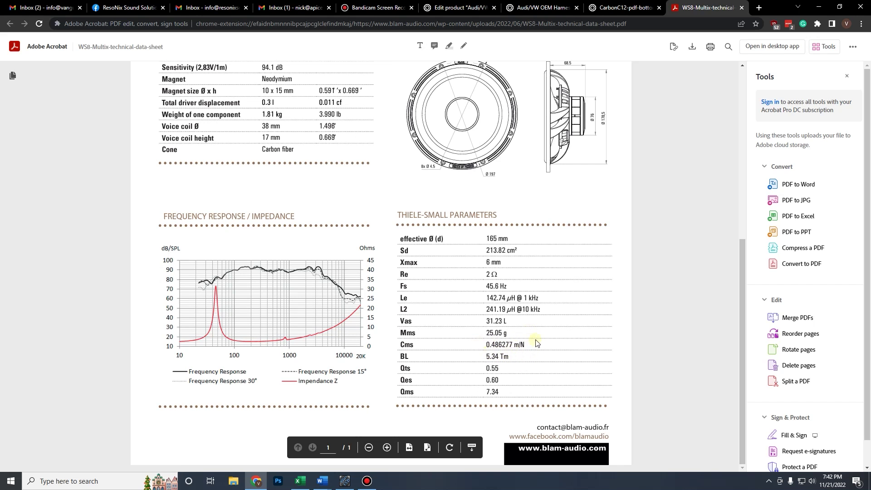
pyautogui.click(342, 482)
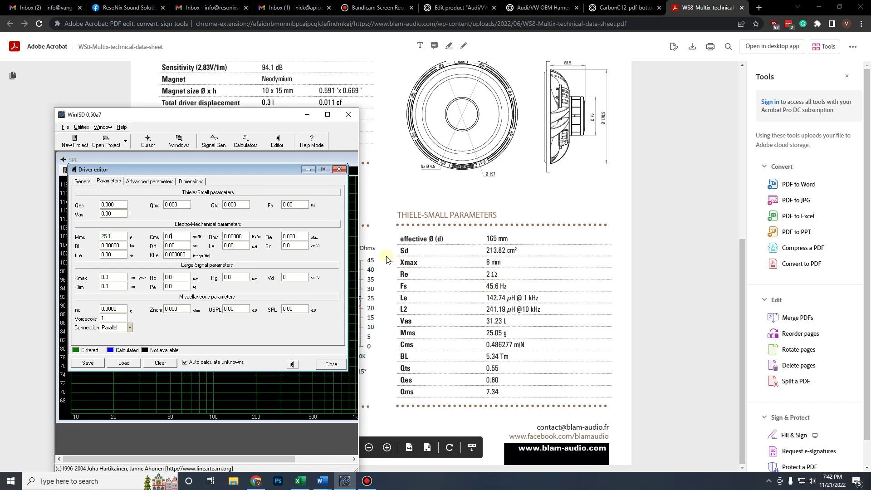
pyautogui.doubleClick(294, 204)
pyautogui.write('45.6')
pyautogui.click(239, 236)
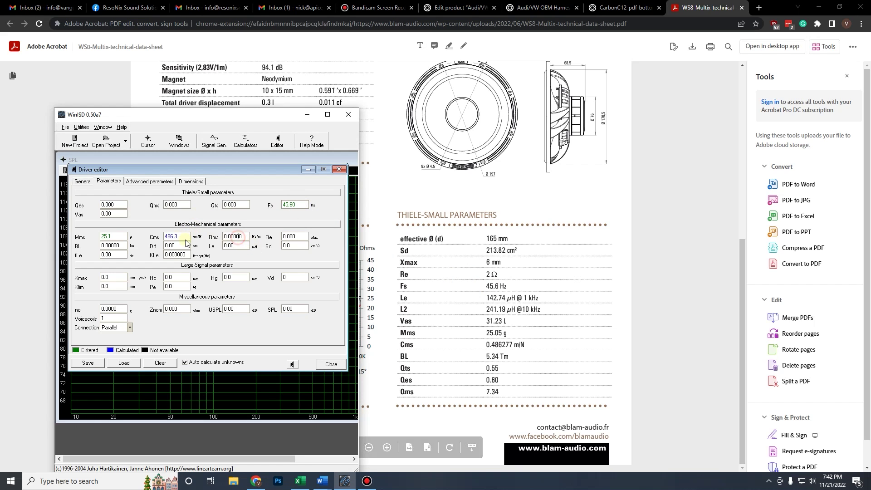
# Step: Switch the Cms unit to m/N and remove the value's extra leading zeros to give 0.4863, matching the data sheet's digits
pyautogui.click(197, 236)
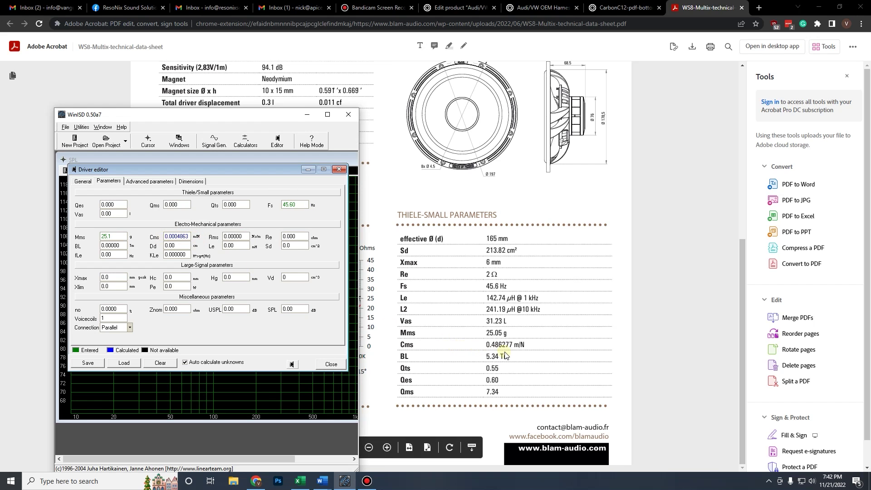
pyautogui.click(175, 237)
pyautogui.press('Right')
pyautogui.press('Right')
pyautogui.press('Delete')
pyautogui.press('Delete')
pyautogui.press('Delete')
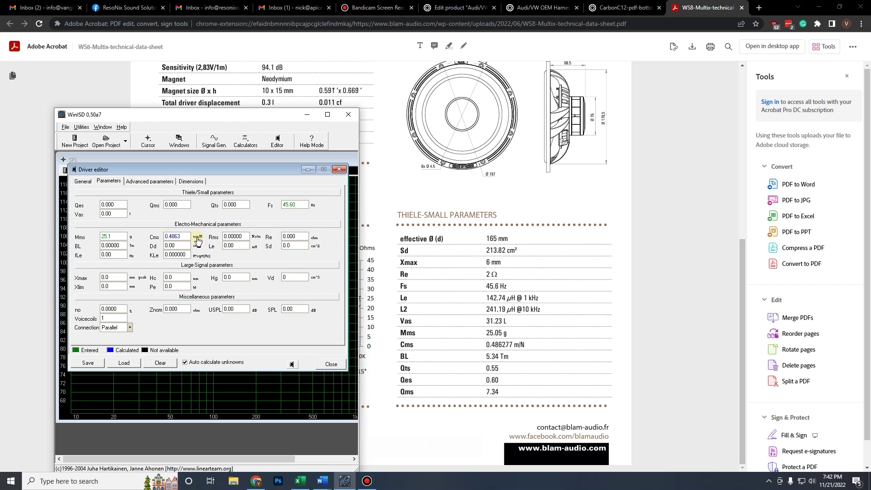
# Step: Set the new driver's Re to 2 ohms and its Sd to 213.82 cm² from the WS8 data sheet
pyautogui.click(518, 344)
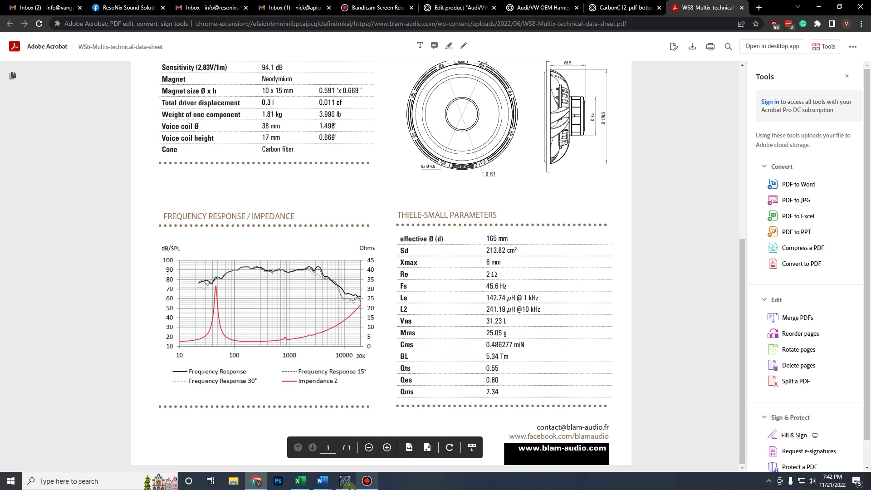
pyautogui.click(344, 481)
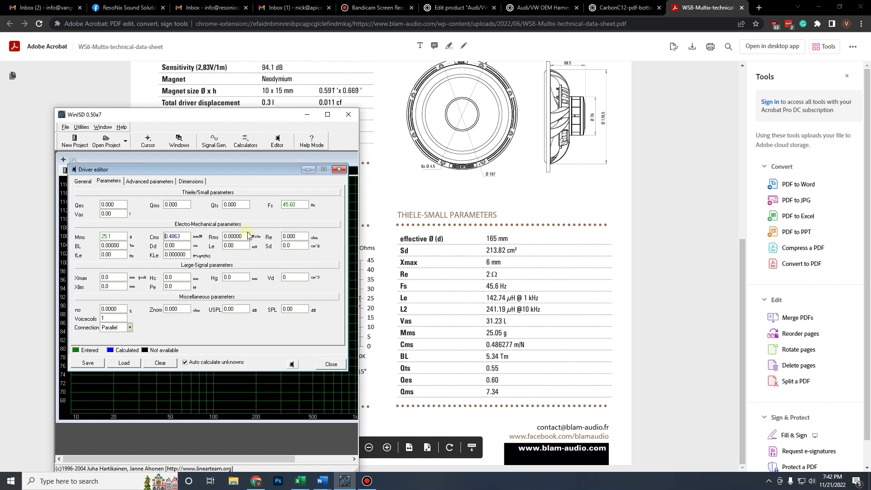
pyautogui.doubleClick(290, 236)
pyautogui.write('2')
pyautogui.doubleClick(297, 245)
# Step: Check the Le unit against the data sheet, search the web for "uh to mh", and open the convertunits.com converter
pyautogui.click(253, 249)
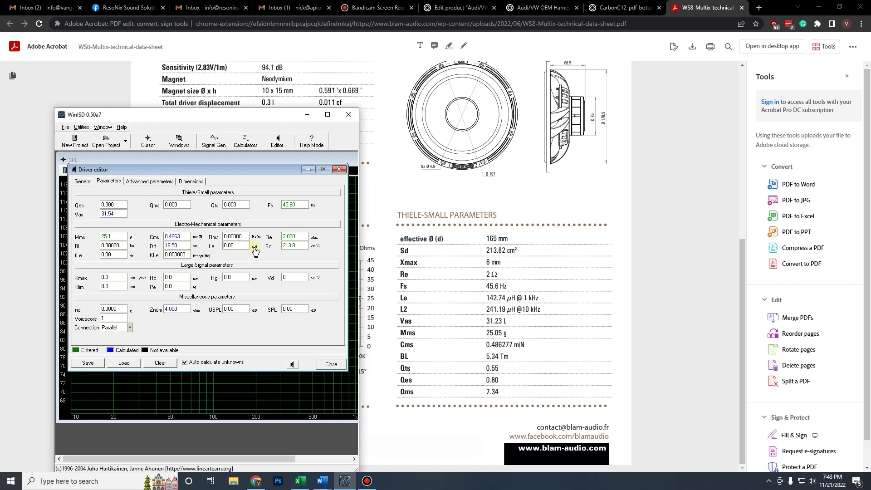
pyautogui.click(254, 248)
pyautogui.click(254, 249)
pyautogui.click(488, 297)
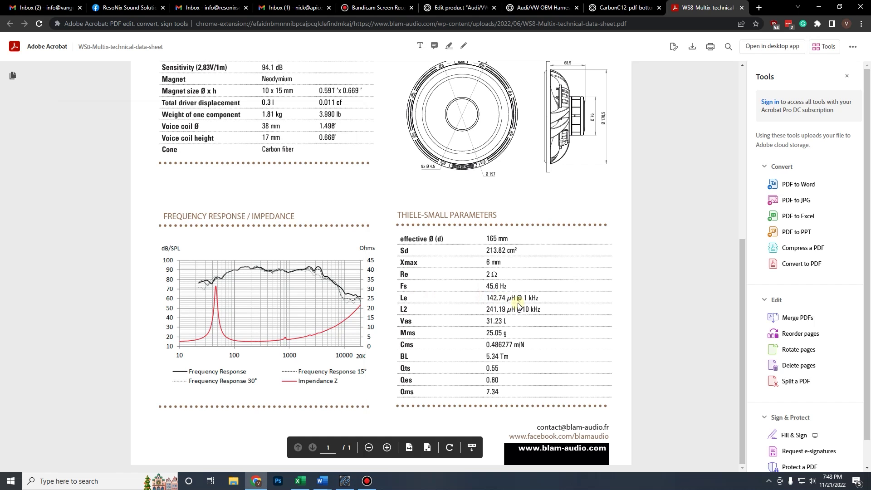
pyautogui.hotkey('ctrl', 't')
pyautogui.write('uh to mh')
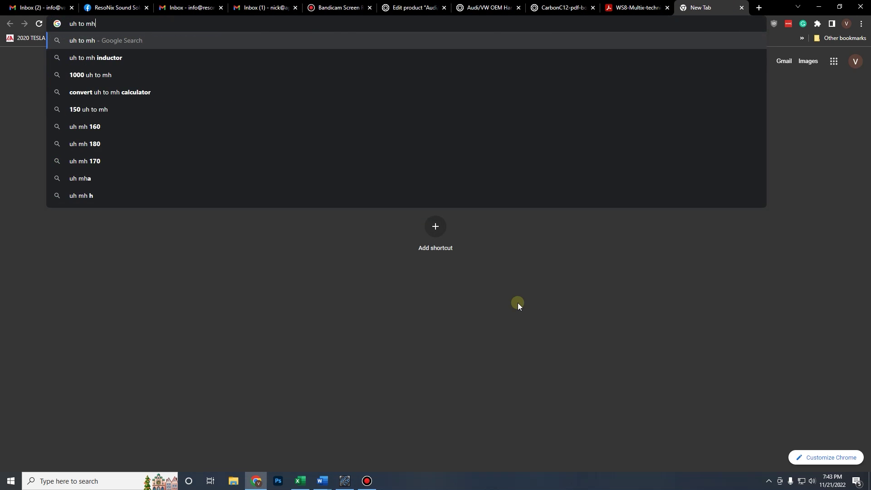
pyautogui.press('Return')
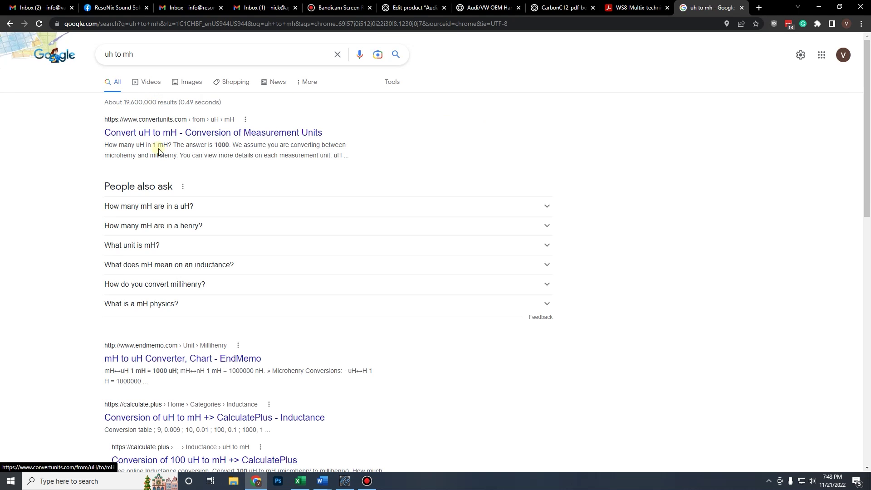
pyautogui.click(166, 136)
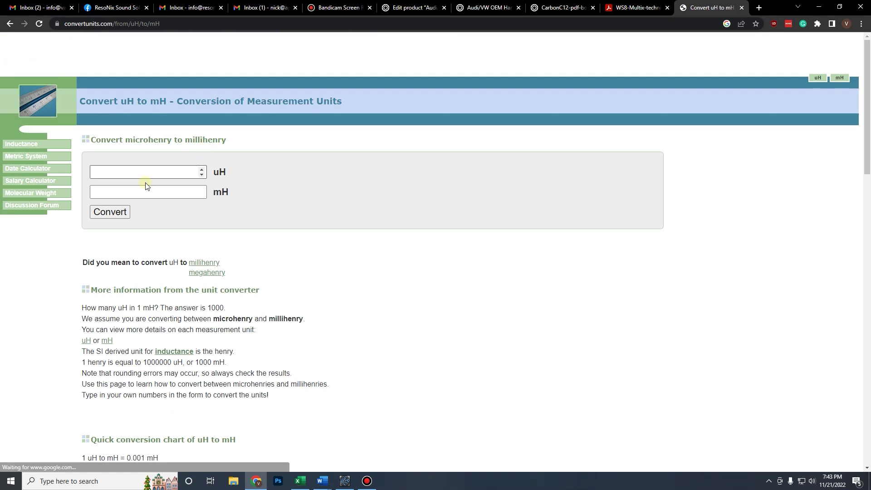
# Step: Convert the data sheet's Le of 142.74 uH to mH and copy the result into the WinISD driver's Le
pyautogui.click(637, 7)
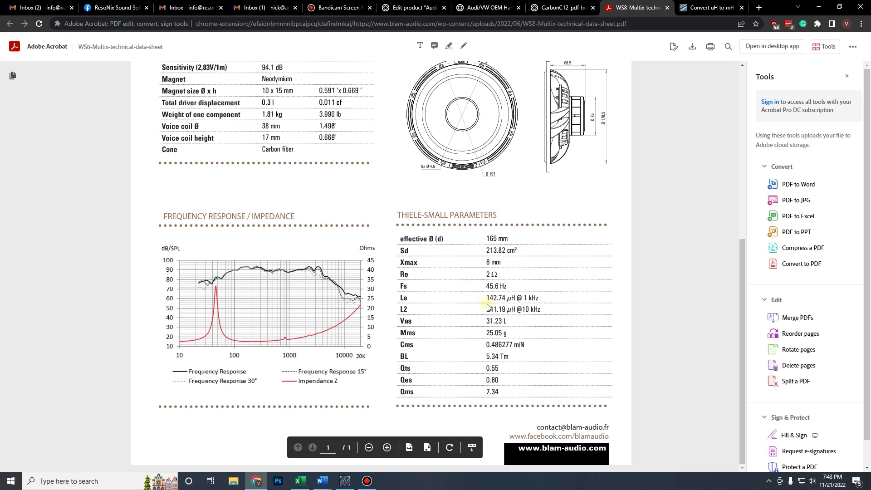
pyautogui.click(703, 7)
pyautogui.write('142.74')
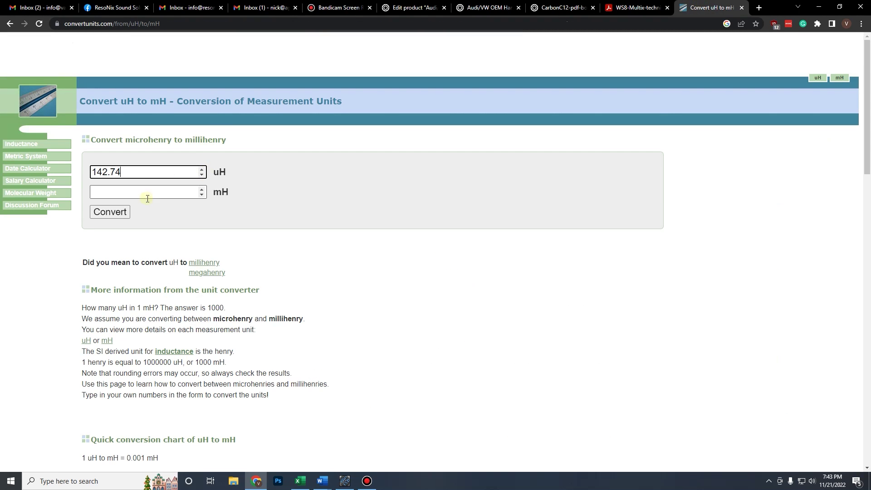
pyautogui.click(117, 209)
pyautogui.doubleClick(146, 191)
pyautogui.hotkey('ctrl', 'c')
pyautogui.click(345, 481)
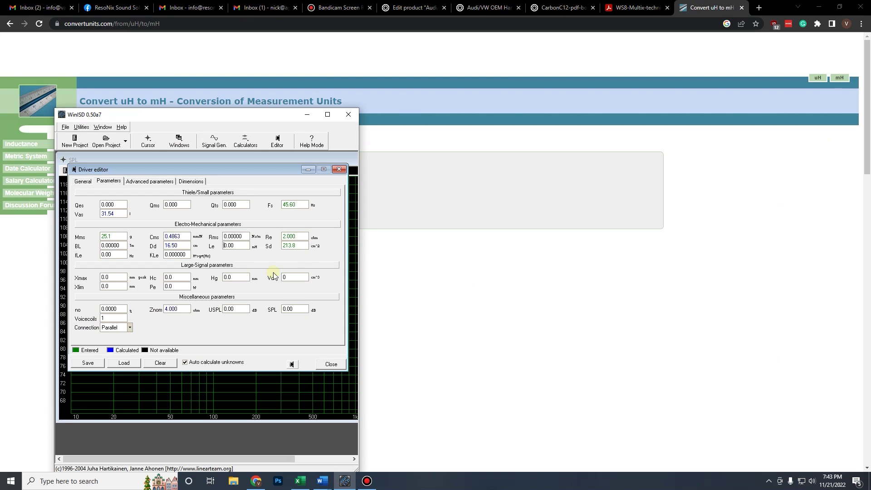
pyautogui.doubleClick(232, 244)
pyautogui.hotkey('ctrl', 'v')
# Step: Set the driver's BL to 5.34 Tm and its Qms to 7.34, matching the WS8 data sheet
pyautogui.click(635, 7)
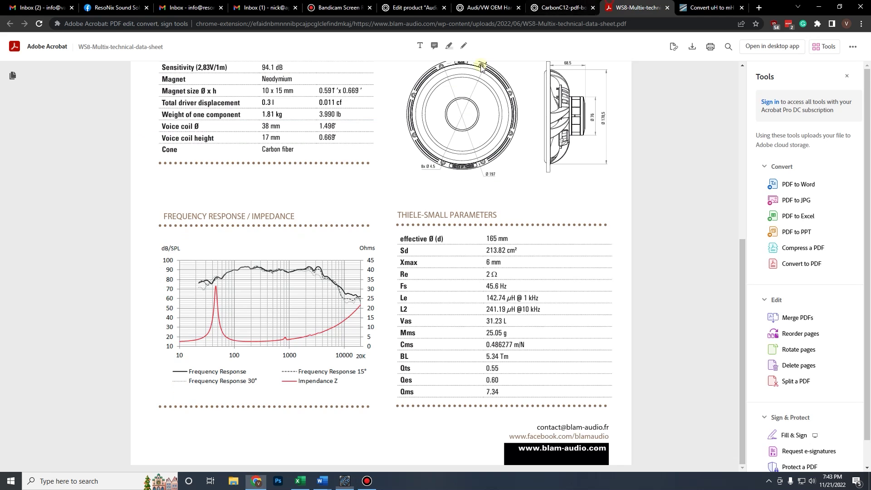
pyautogui.click(343, 481)
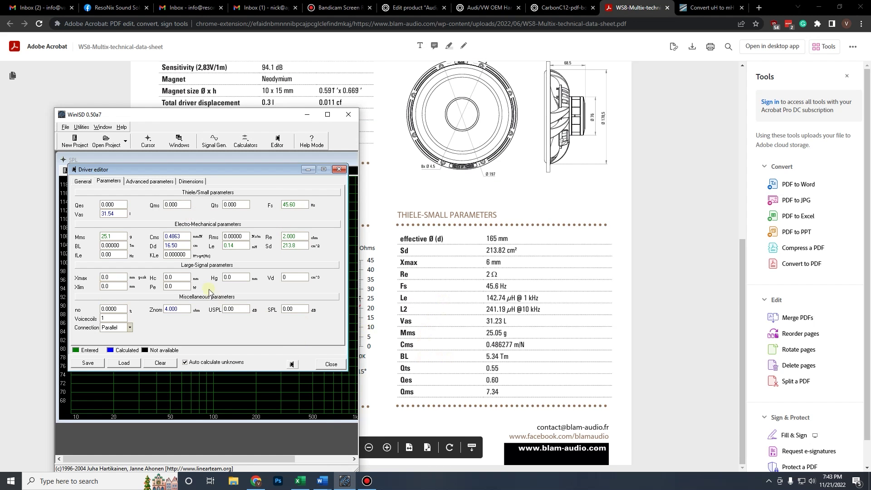
pyautogui.doubleClick(123, 245)
pyautogui.write('5.')
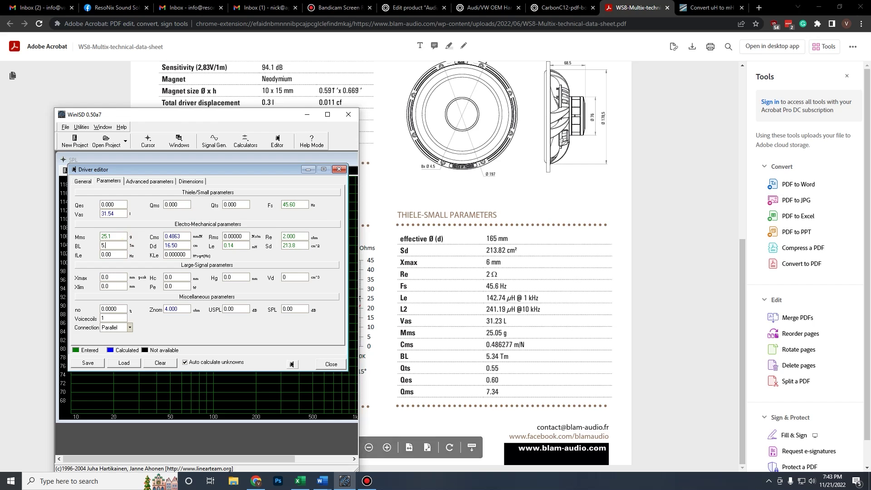
pyautogui.write('34')
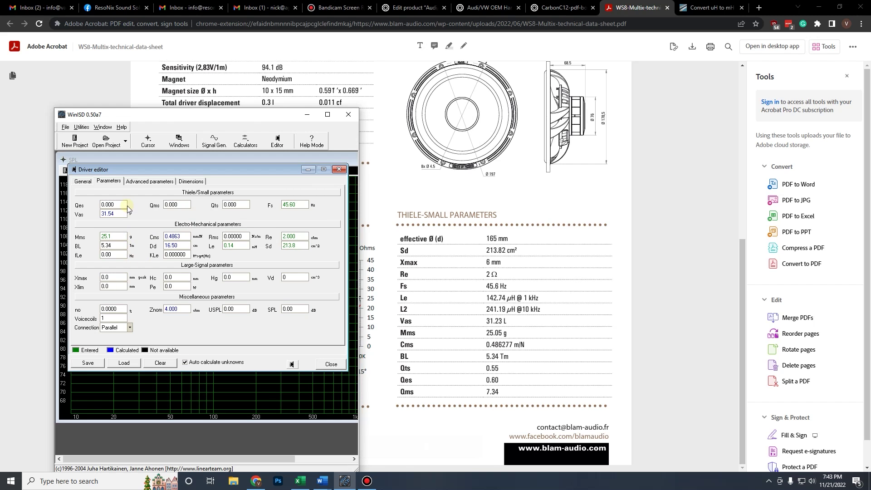
pyautogui.click(185, 204)
pyautogui.click(185, 204)
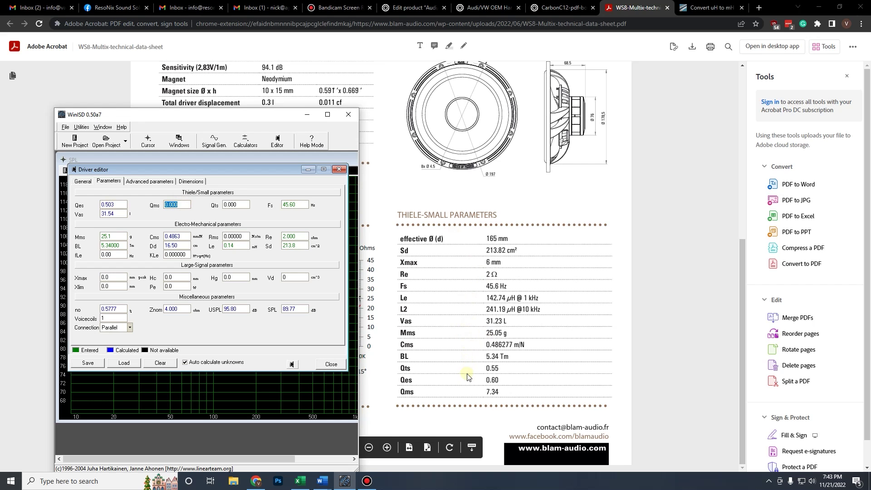
pyautogui.write('7.34')
pyautogui.press('Tab')
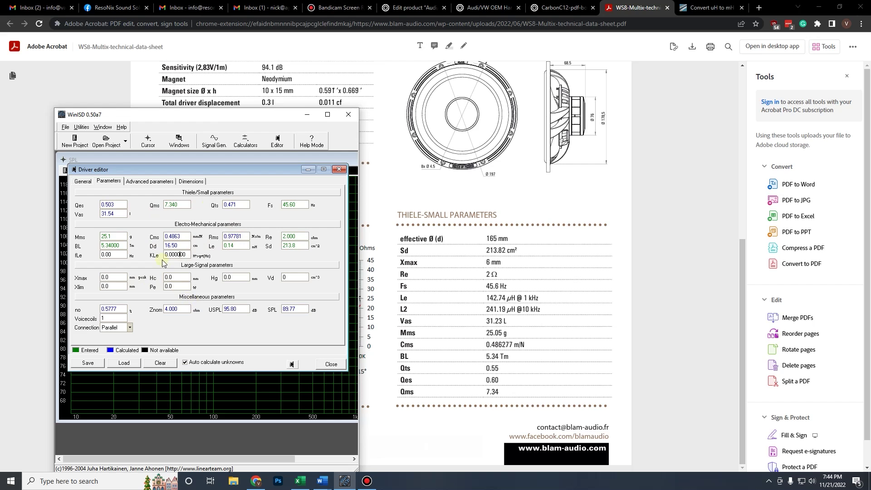
# Step: Compare the calculated Qts and Qes with the data sheet's values, keeping the WinISD window beside the Thiele-Small table
pyautogui.doubleClick(122, 277)
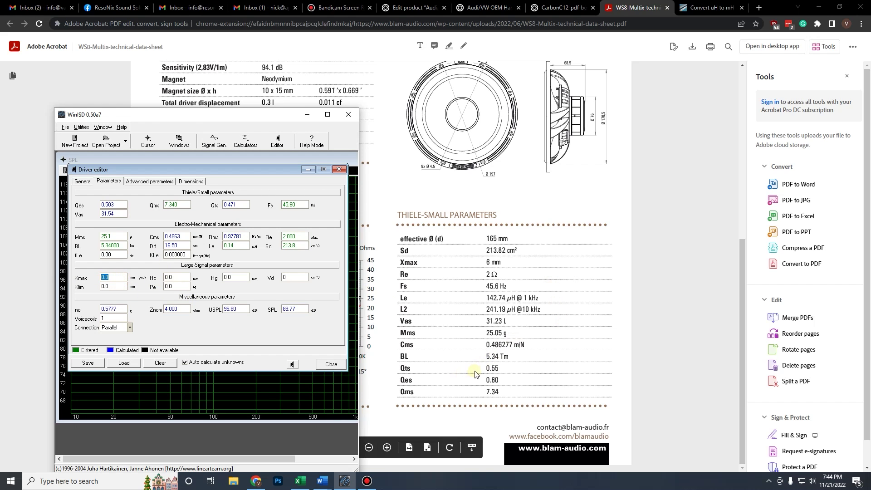
pyautogui.click(507, 371)
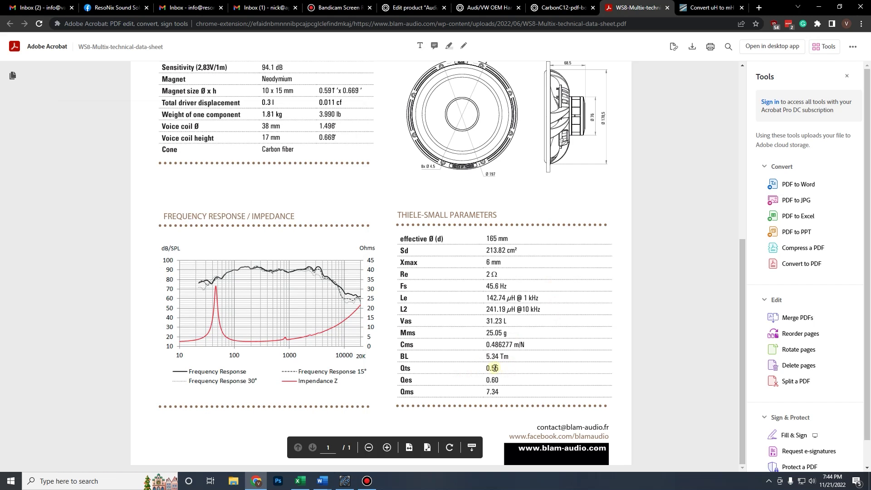
pyautogui.click(345, 480)
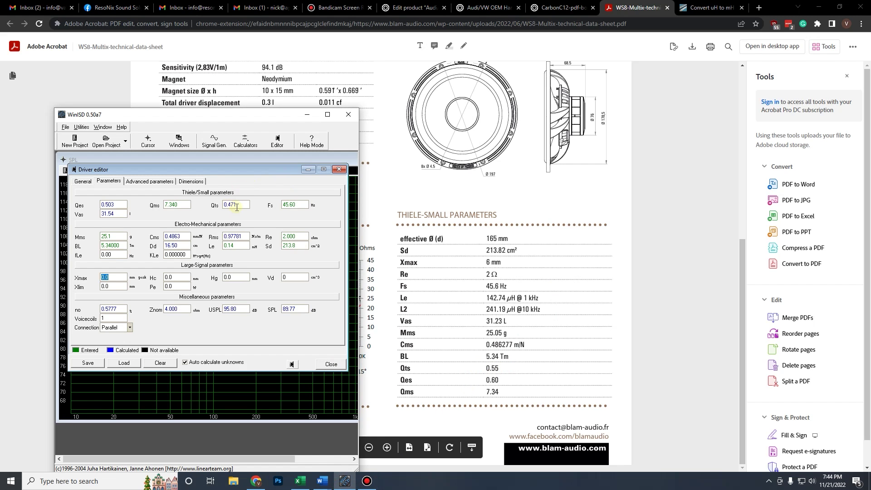
pyautogui.click(239, 205)
pyautogui.click(495, 381)
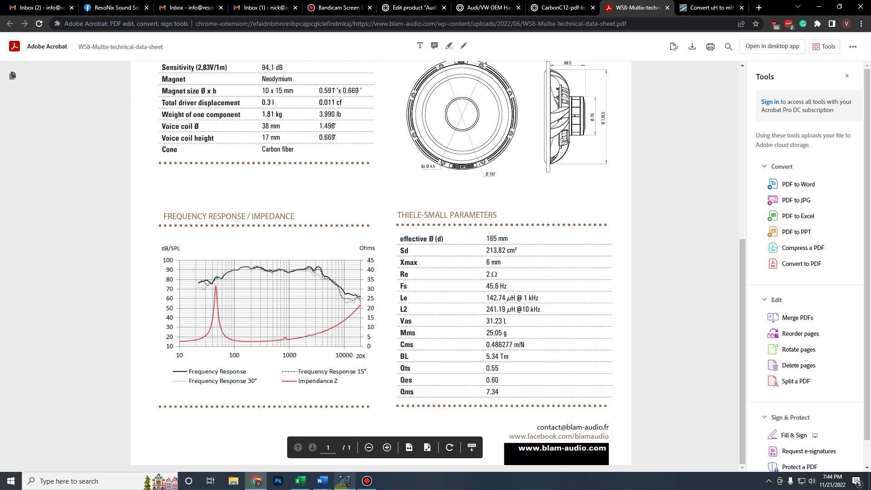
pyautogui.moveTo(343, 481)
pyautogui.click(347, 438)
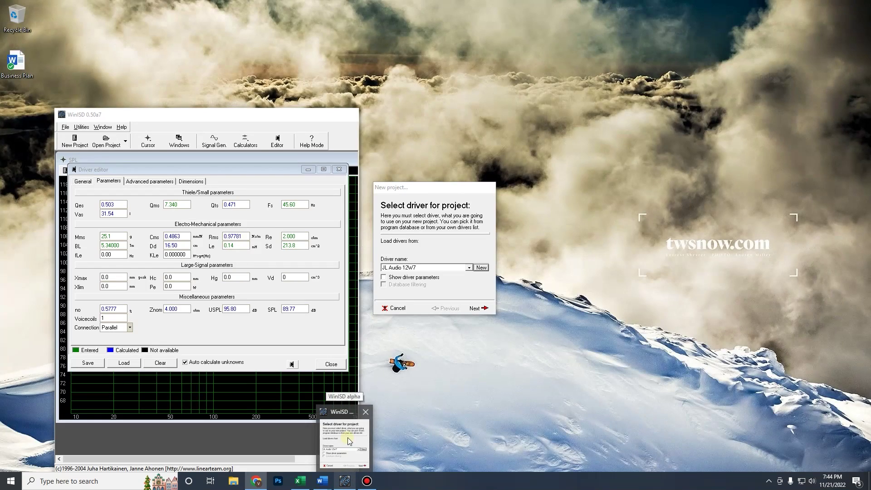
pyautogui.click(349, 441)
pyautogui.click(201, 114)
pyautogui.moveTo(206, 116); pyautogui.dragTo(238, 109)
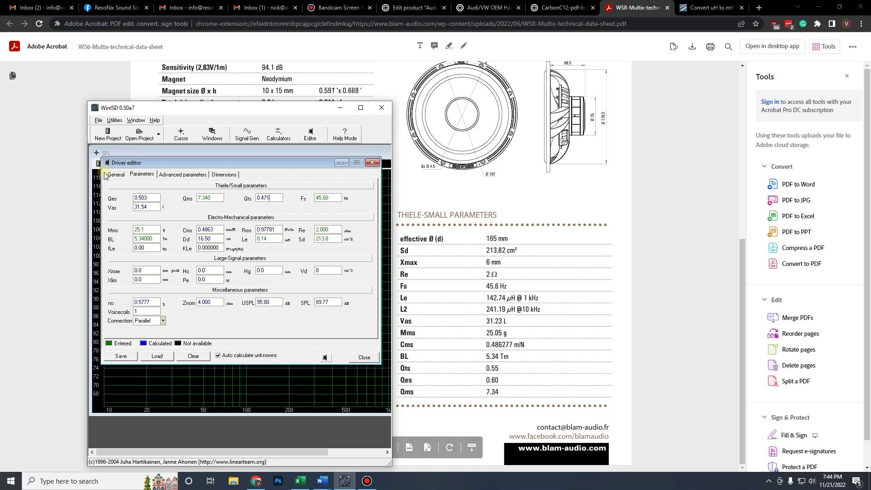
pyautogui.click(268, 195)
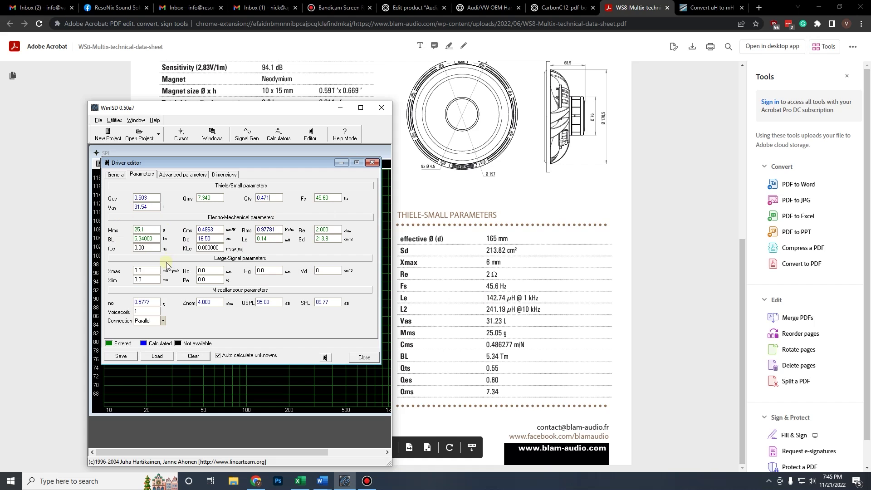
# Step: Set the driver's Xmax to 6 mm and save the driver as BLAM Multix WS8 in the Drivers folder
pyautogui.click(153, 272)
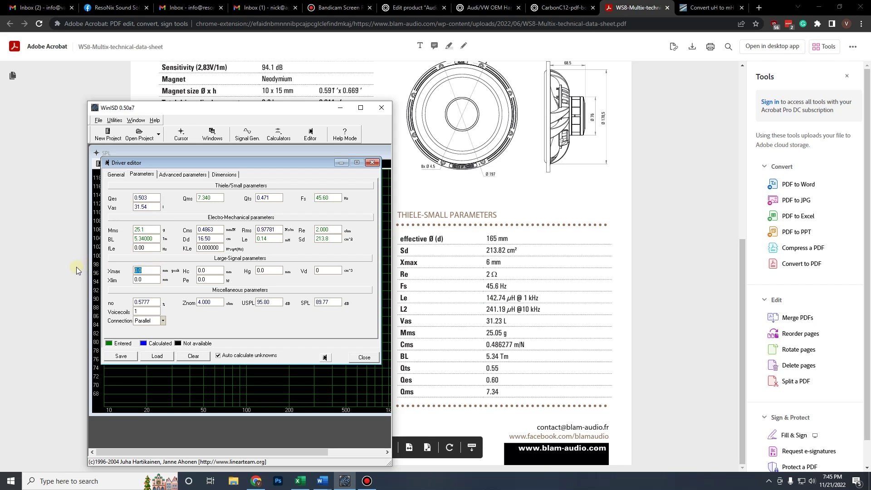
pyautogui.write('6')
pyautogui.click(154, 269)
pyautogui.moveTo(116, 270); pyautogui.dragTo(106, 275)
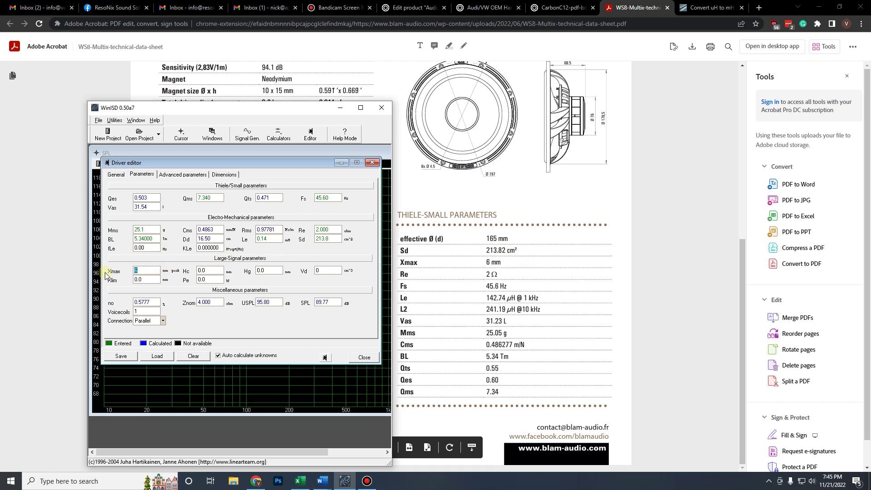
pyautogui.click(146, 270)
pyautogui.click(121, 356)
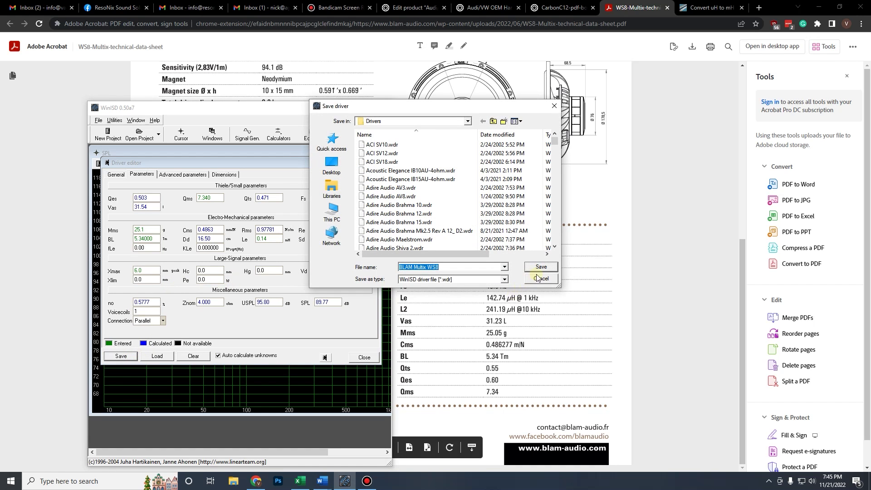
pyautogui.click(539, 266)
# Step: Maximize the WinISD window and close the driver editor
pyautogui.moveTo(391, 171); pyautogui.dragTo(785, 170)
pyautogui.click(754, 107)
pyautogui.moveTo(86, 56); pyautogui.dragTo(442, 60)
pyautogui.click(644, 58)
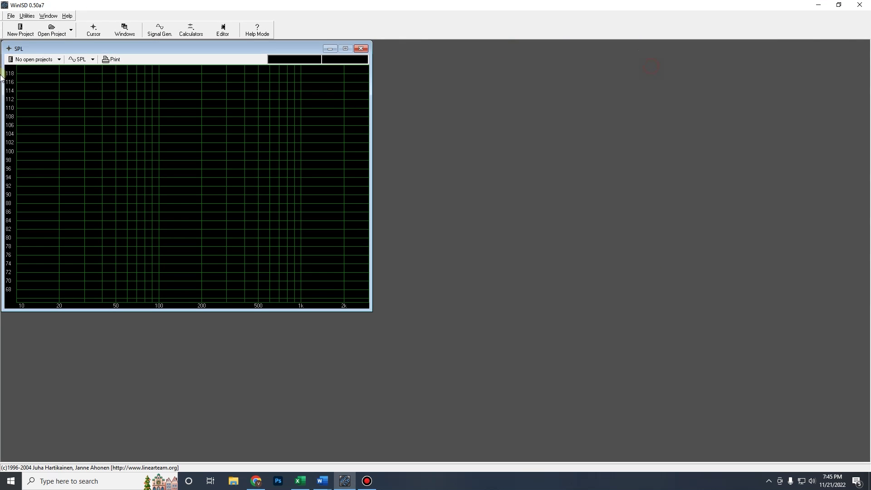
# Step: Create a new project with one BLAM Multix WS8 driver in normal placement and a closed box
pyautogui.click(20, 30)
pyautogui.click(428, 268)
pyautogui.write('bl')
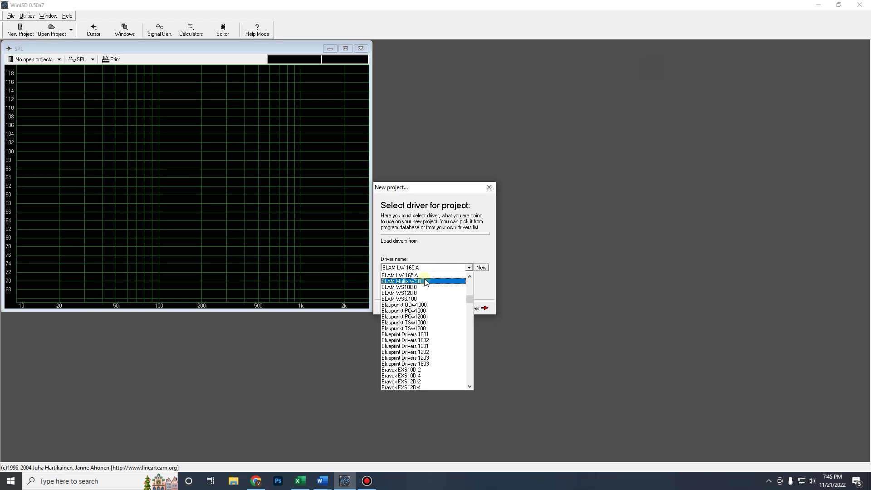
pyautogui.click(425, 282)
pyautogui.click(479, 308)
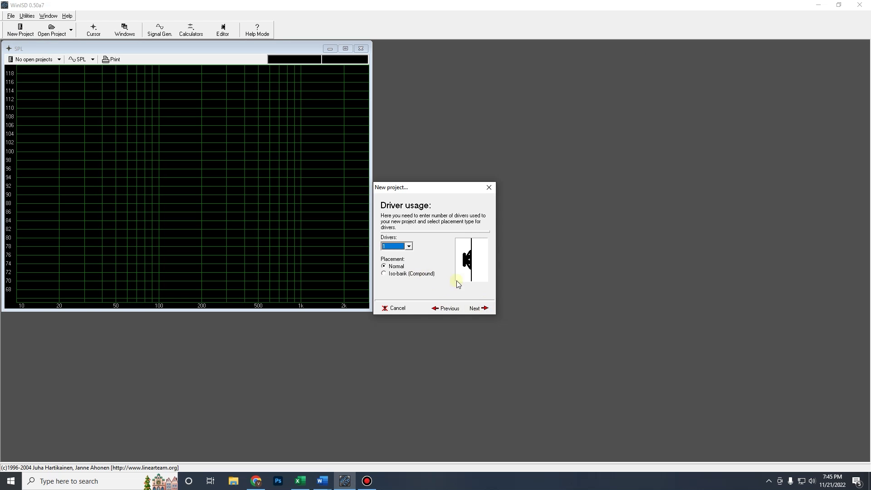
pyautogui.click(476, 308)
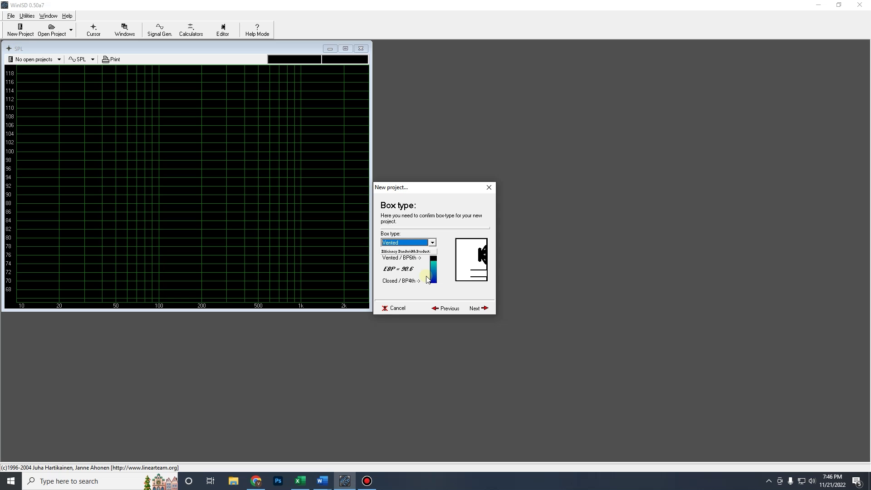
pyautogui.click(425, 244)
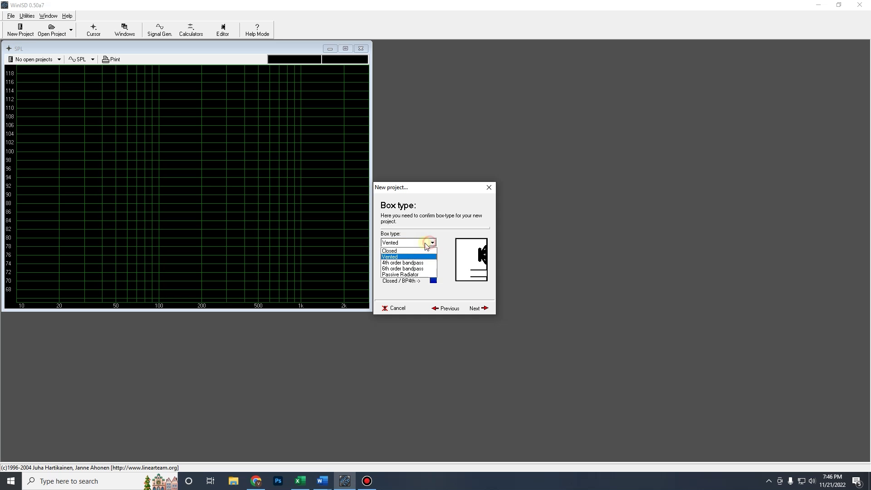
pyautogui.click(412, 254)
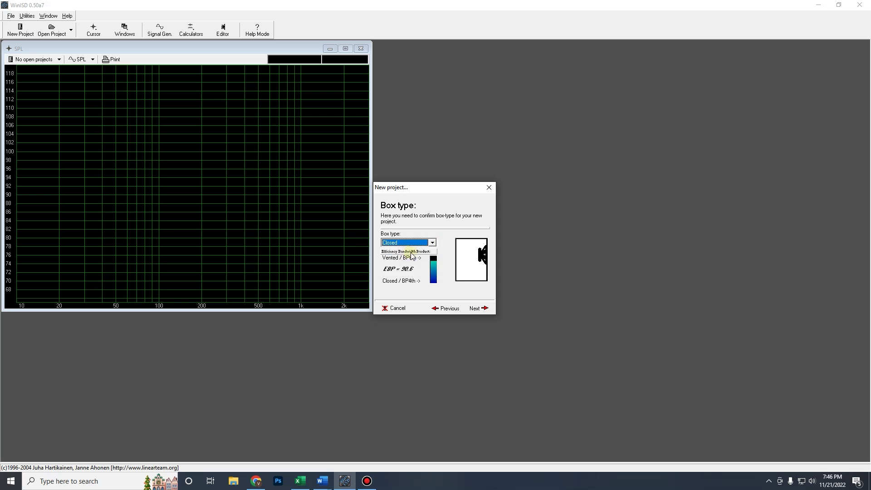
pyautogui.click(480, 308)
pyautogui.click(476, 308)
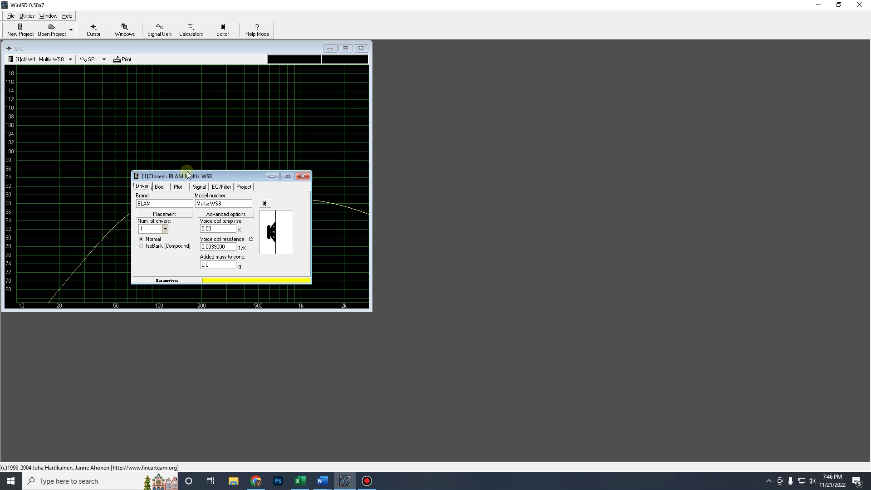
# Step: Move the project window clear of the graph and switch the graph to transfer function magnitude
pyautogui.moveTo(199, 177); pyautogui.dragTo(550, 102)
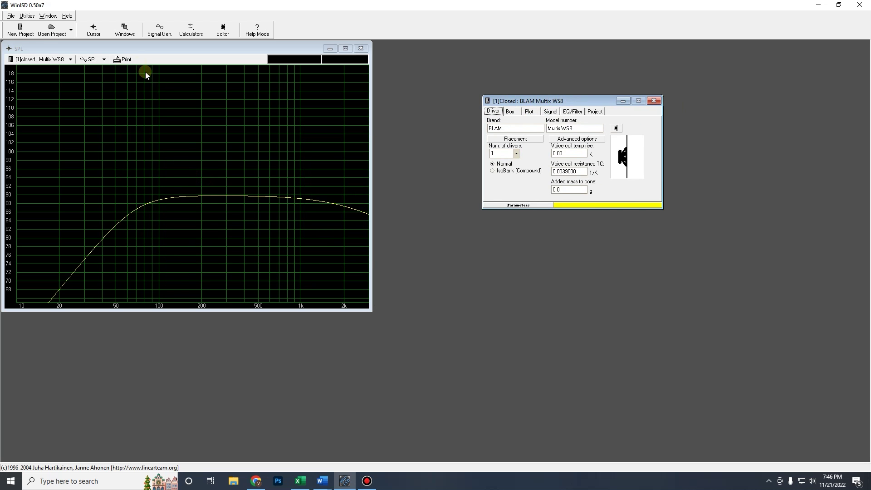
pyautogui.click(104, 59)
pyautogui.click(99, 73)
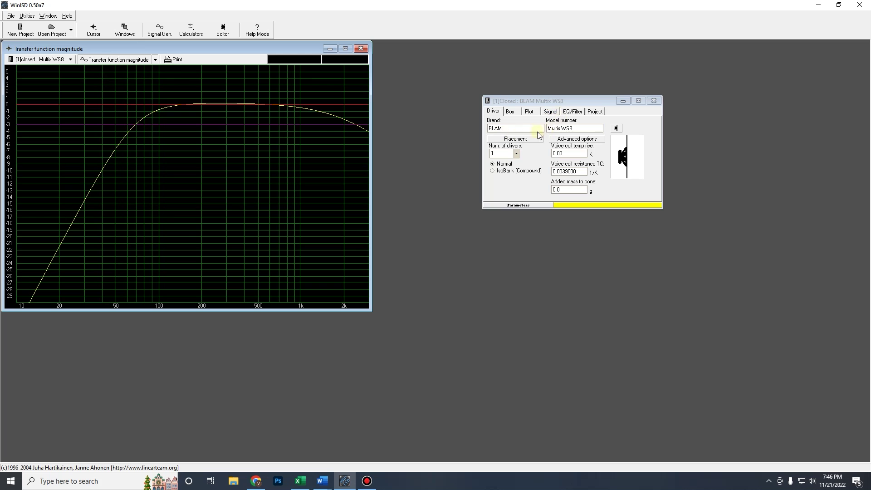
# Step: Set the closed box's rear chamber volume to 3 ft^3
pyautogui.click(510, 113)
pyautogui.click(510, 148)
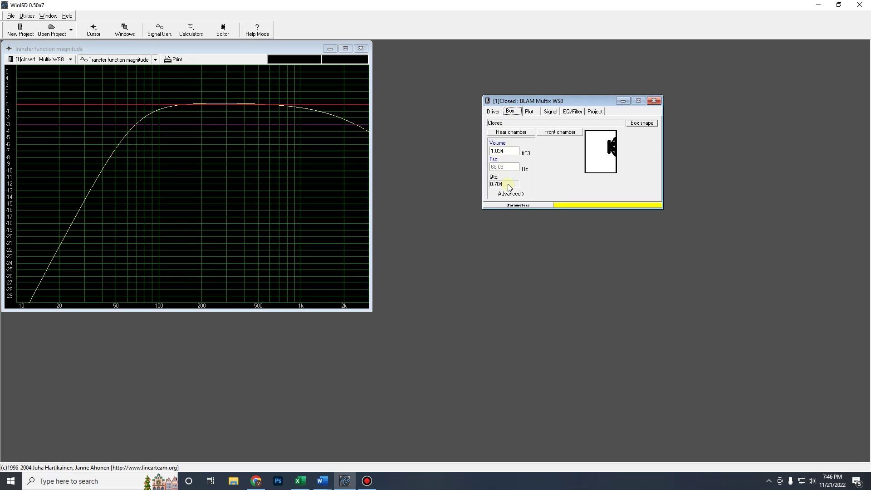
pyautogui.doubleClick(514, 149)
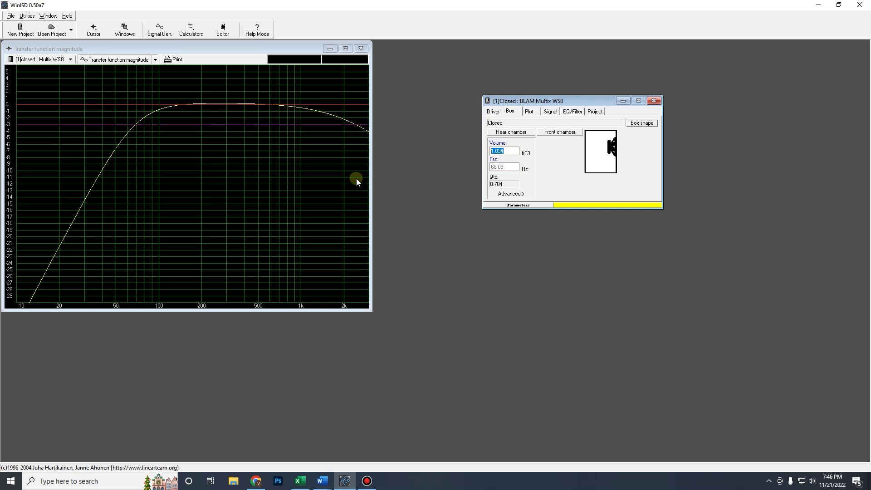
pyautogui.write('3')
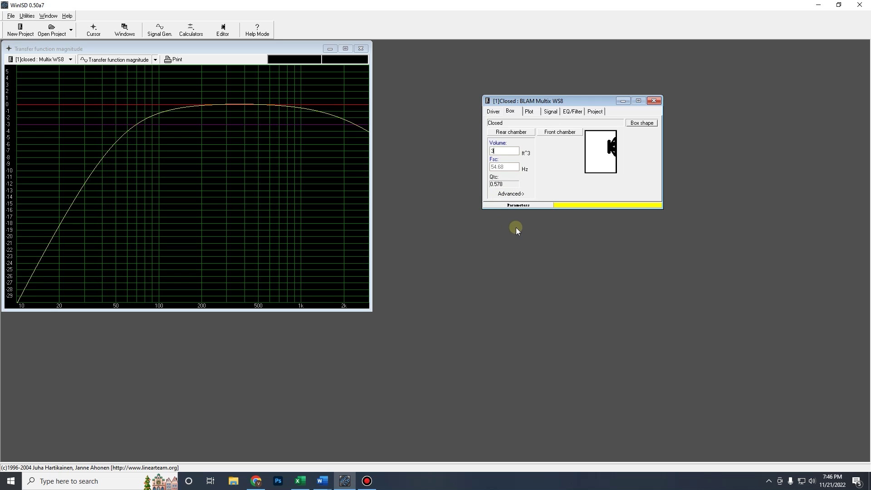
# Step: Try a closed-box volume of 0.5 ft^3, and set it back to 3 ft^3
pyautogui.doubleClick(499, 153)
pyautogui.write('0.5')
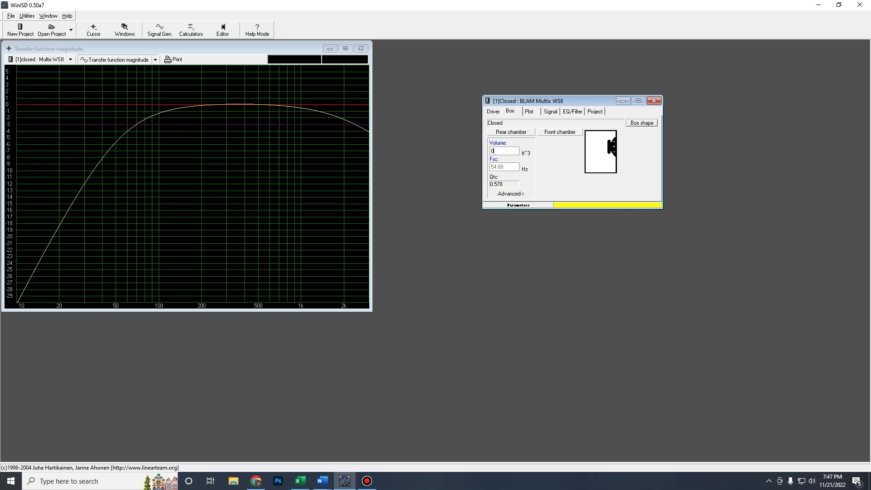
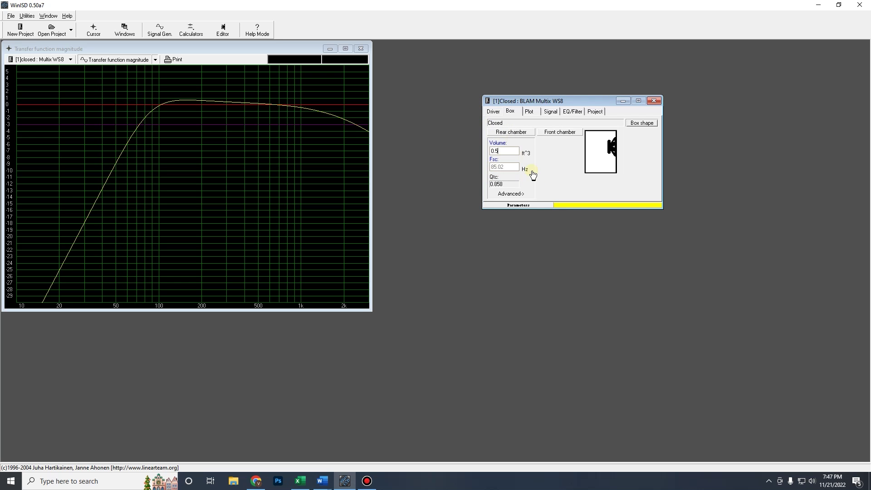
pyautogui.doubleClick(505, 151)
pyautogui.write('3')
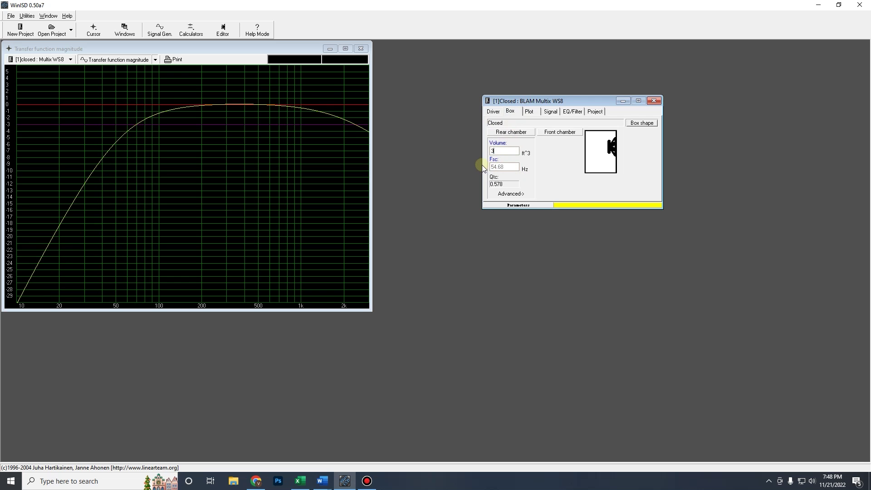
# Step: Set the system input power to 150 W and switch the graph to SPL
pyautogui.click(549, 114)
pyautogui.doubleClick(507, 139)
pyautogui.write('150')
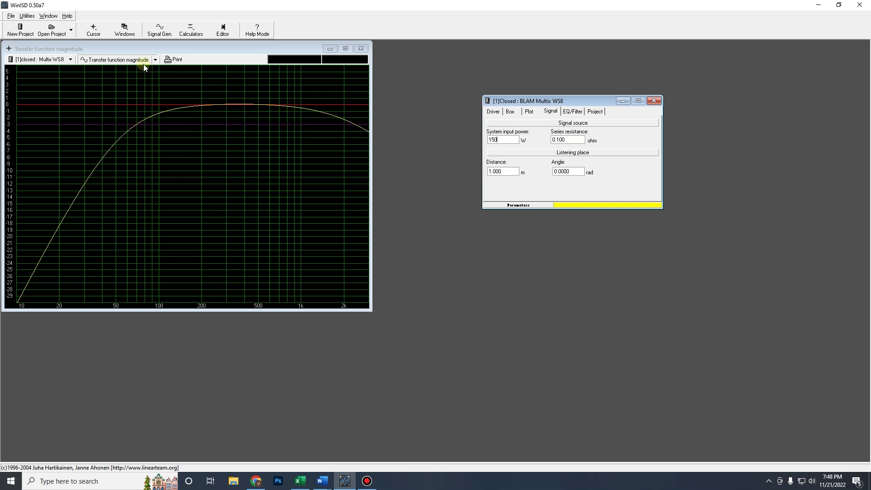
pyautogui.click(143, 64)
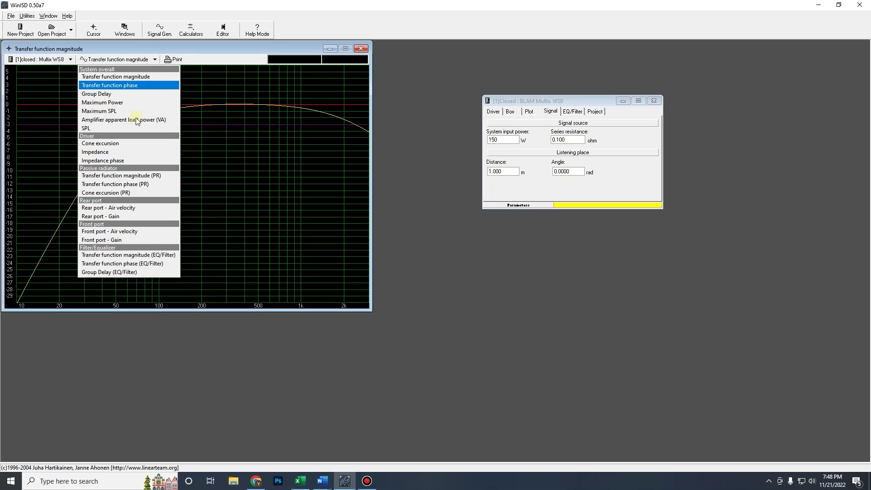
pyautogui.click(118, 129)
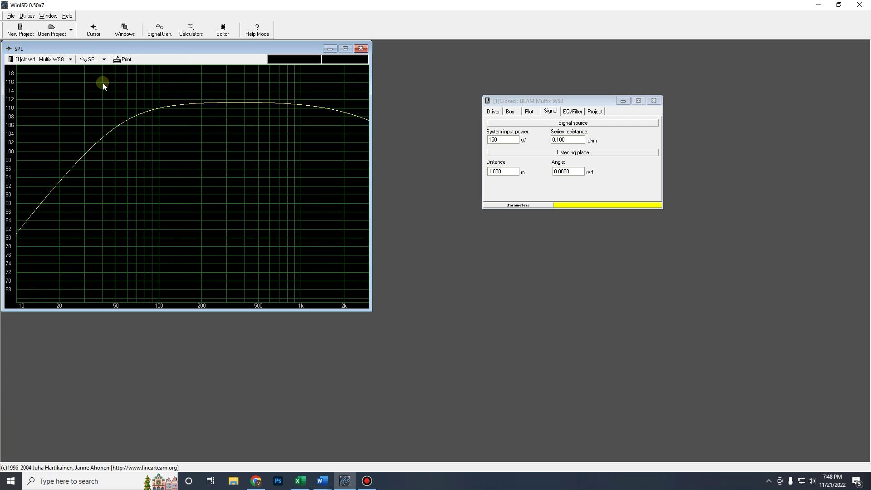
# Step: Switch the graph to cone excursion and read the frequency where the curve meets the Xmax limit line
pyautogui.click(104, 59)
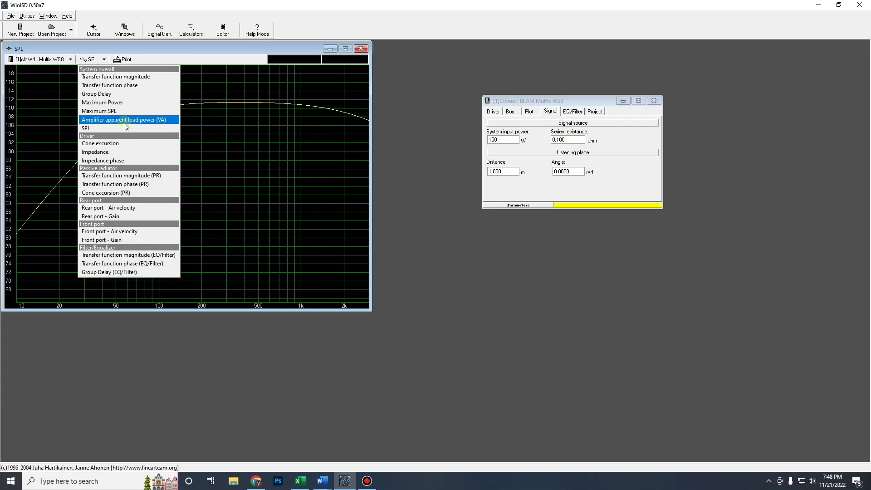
pyautogui.click(112, 143)
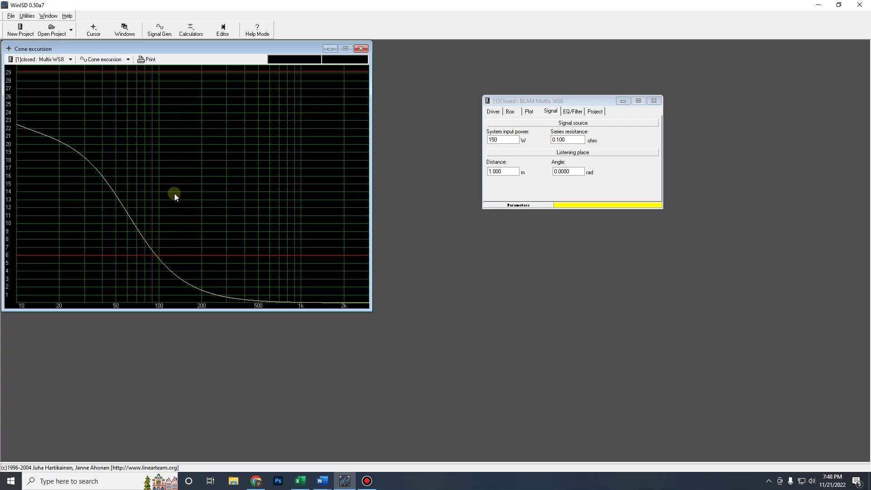
pyautogui.moveTo(151, 246); pyautogui.dragTo(157, 257)
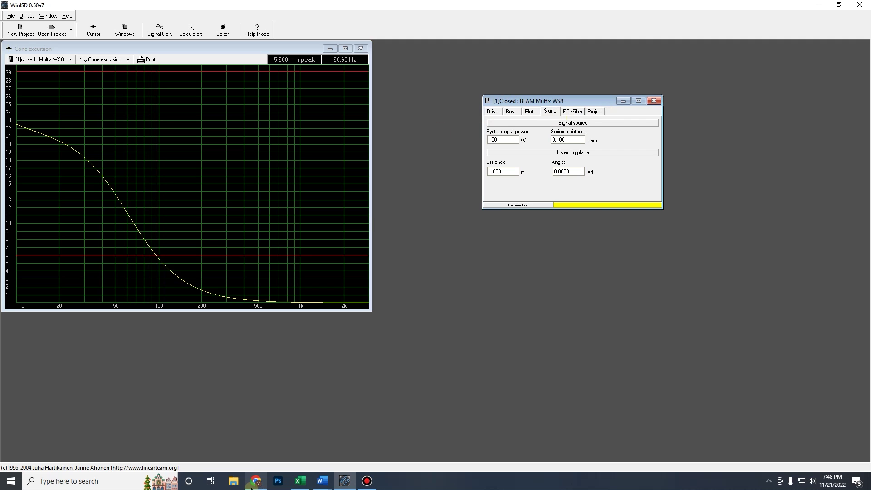
# Step: Switch to the WS8 Multix data sheet in Chrome, review its technical specifications and Thiele-Small parameters, and return to WinISD
pyautogui.moveTo(253, 483)
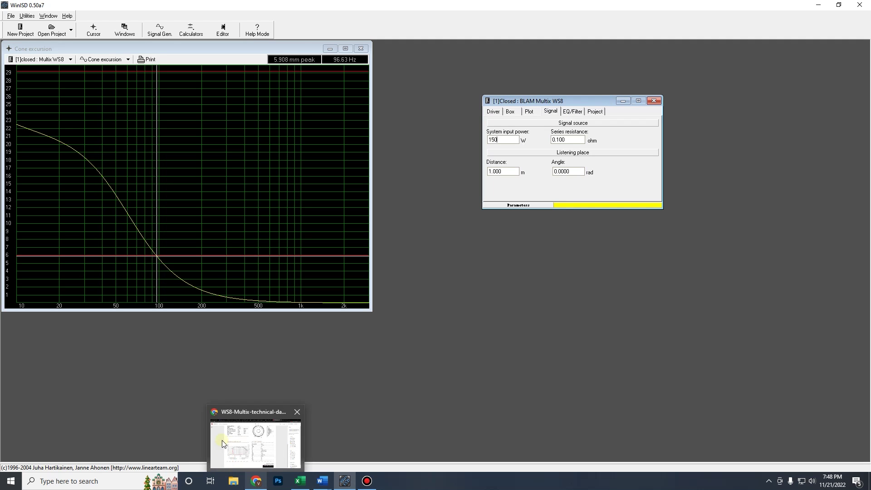
pyautogui.click(252, 451)
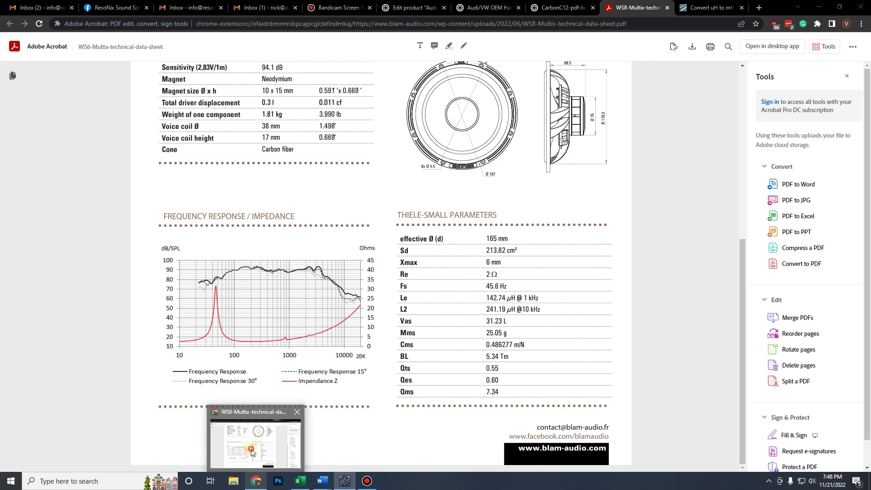
pyautogui.scroll(2, 327, 385)
pyautogui.scroll(1, 327, 385)
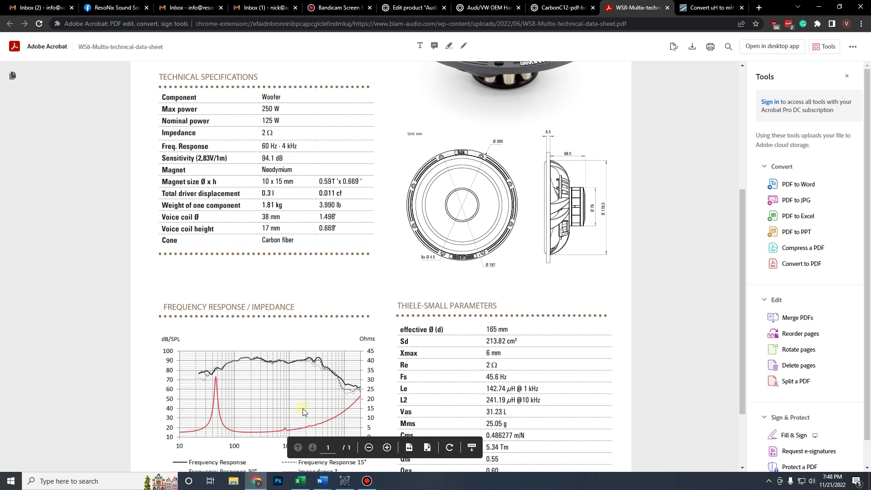
pyautogui.scroll(-3, 301, 412)
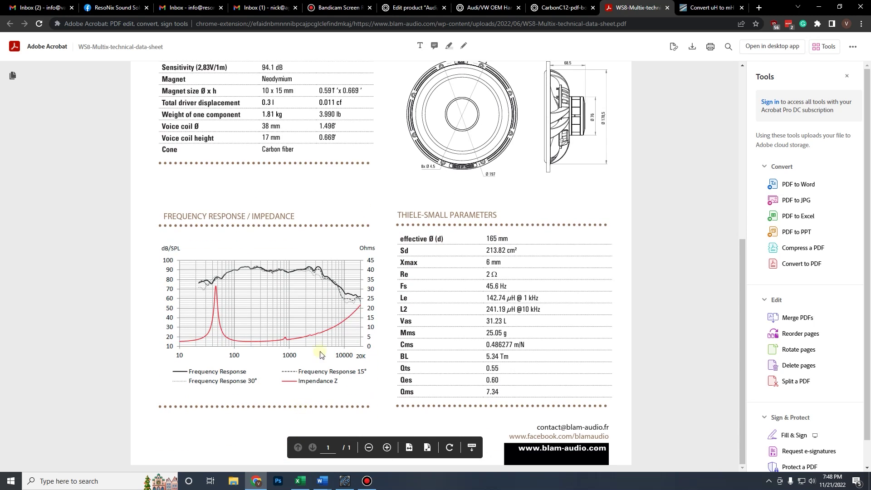
pyautogui.scroll(3, 228, 243)
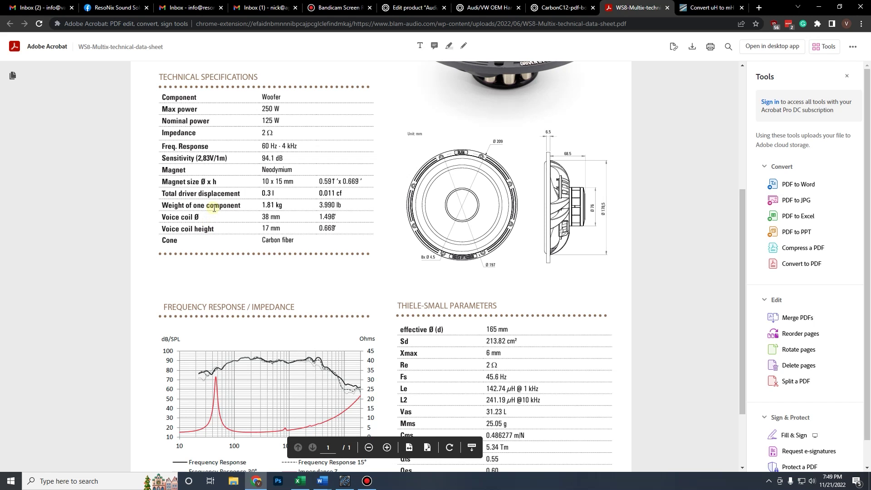
pyautogui.scroll(-2, 478, 317)
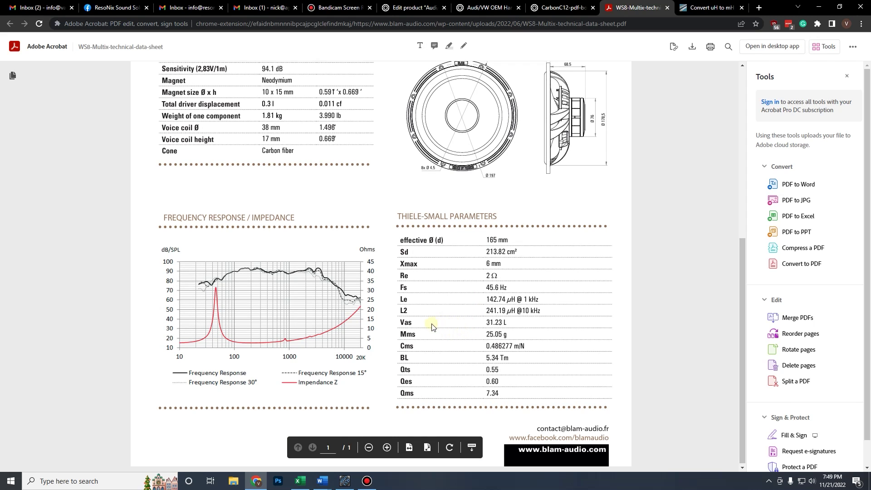
pyautogui.click(344, 479)
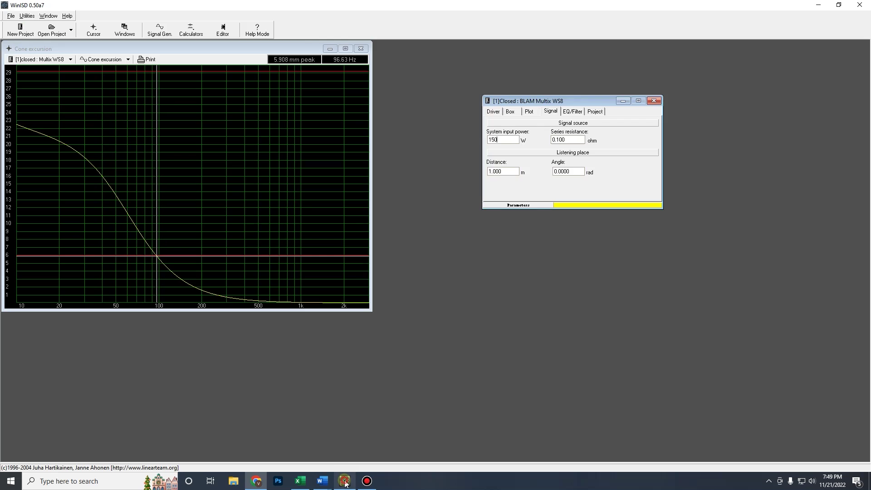
# Step: Add a 4th-order Linkwitz-Riley highpass filter with a 60 Hz cutoff to the project
pyautogui.click(572, 112)
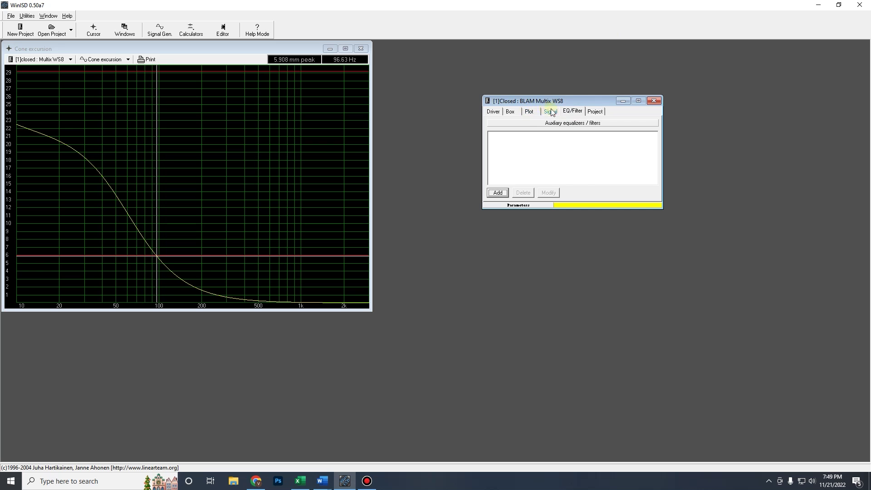
pyautogui.click(549, 112)
pyautogui.click(572, 112)
pyautogui.click(497, 192)
pyautogui.click(406, 251)
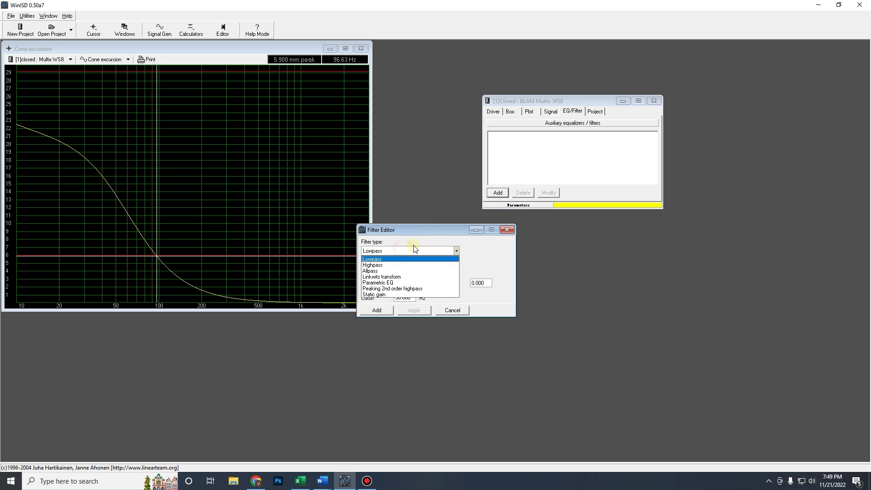
pyautogui.click(394, 263)
pyautogui.click(387, 269)
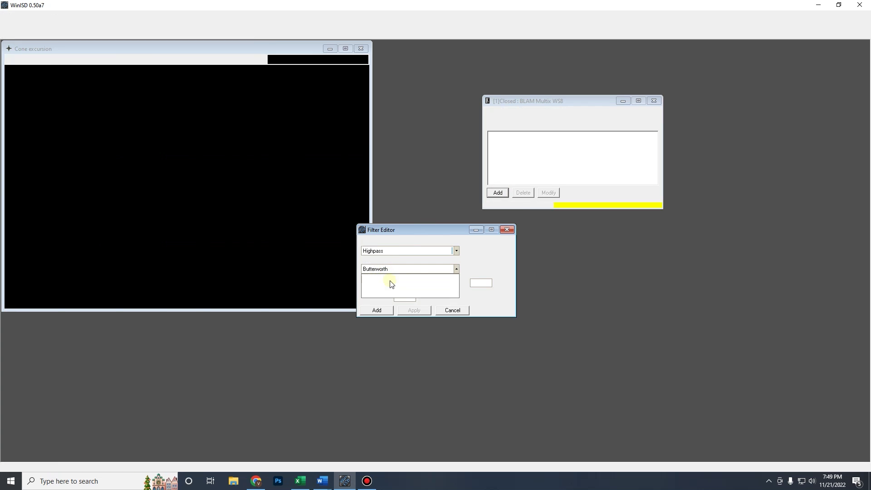
pyautogui.click(389, 277)
pyautogui.doubleClick(414, 299)
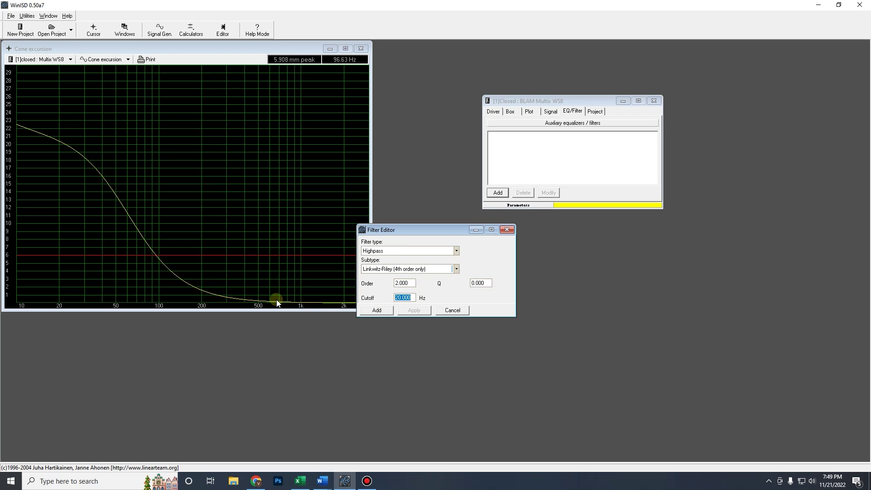
pyautogui.write('60')
pyautogui.click(378, 311)
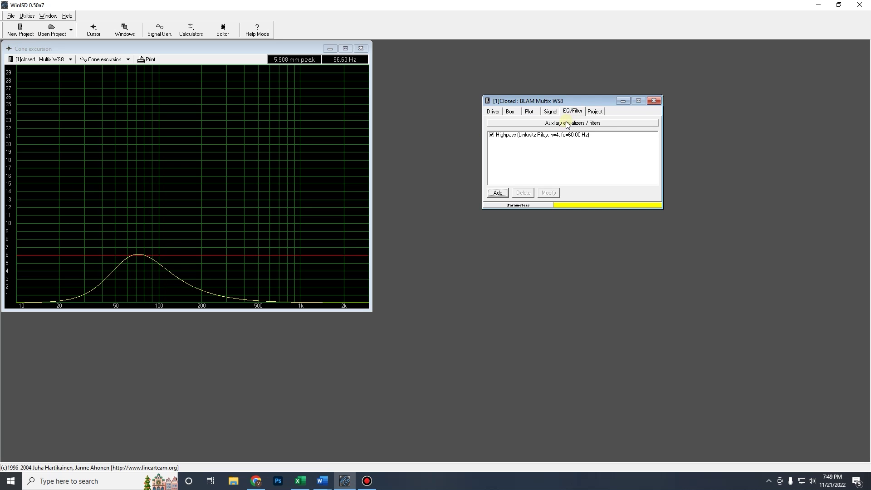
# Step: Check the project's system input power and closed-box volume
pyautogui.click(549, 112)
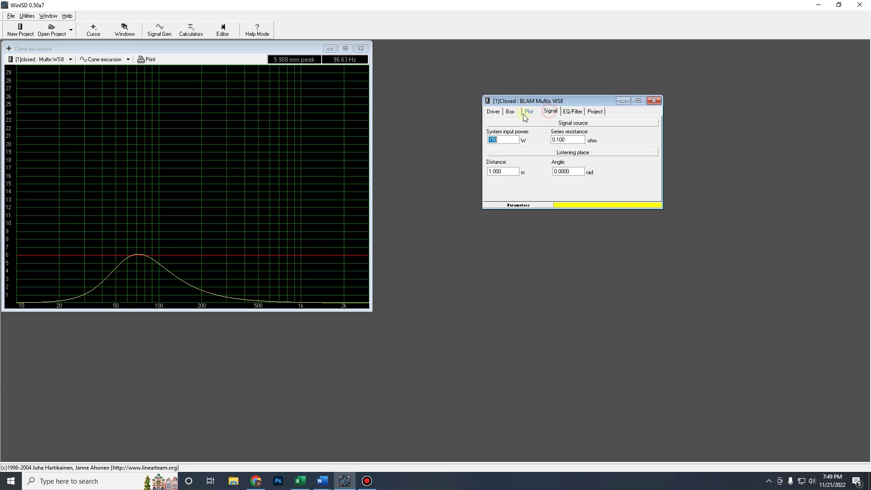
pyautogui.click(511, 112)
pyautogui.doubleClick(506, 151)
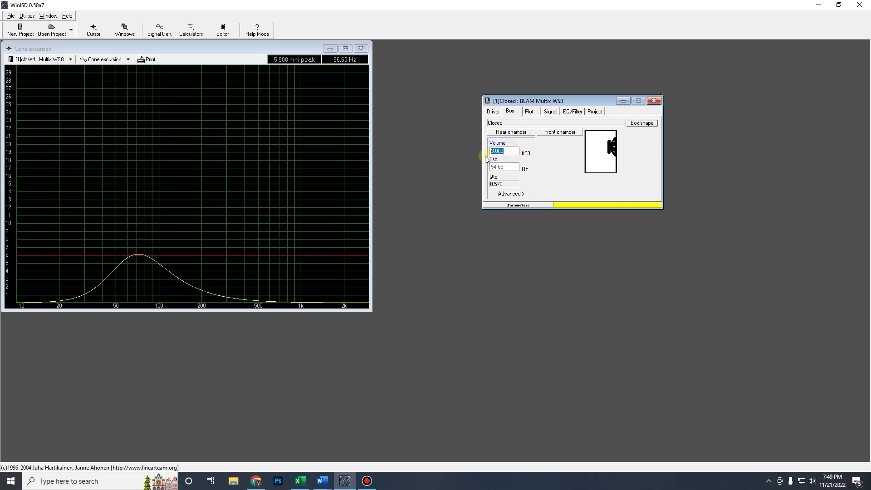
# Step: Switch the graph to SPL and trace the filtered curve from the low bass up to the midrange
pyautogui.click(127, 59)
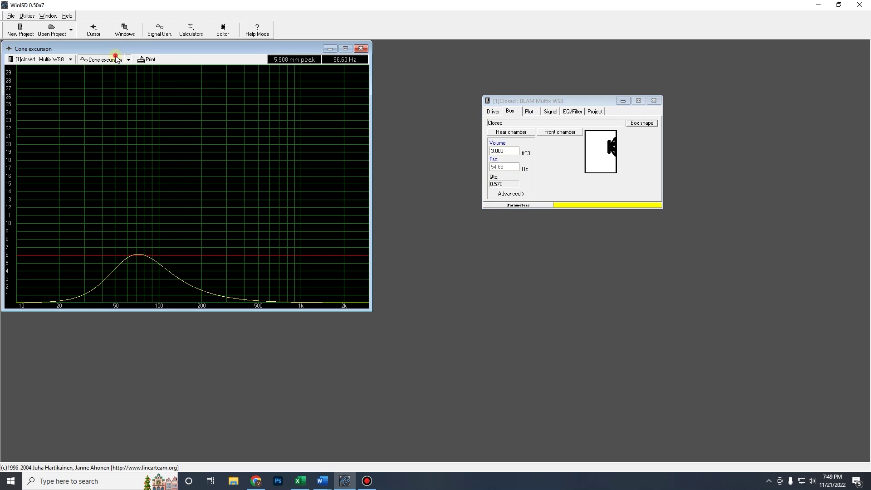
pyautogui.click(131, 129)
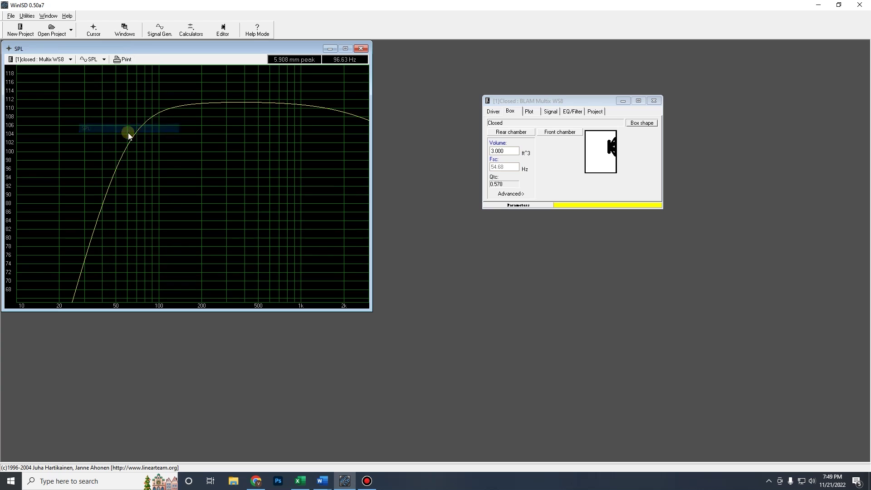
pyautogui.click(270, 106)
pyautogui.moveTo(176, 113); pyautogui.dragTo(96, 268)
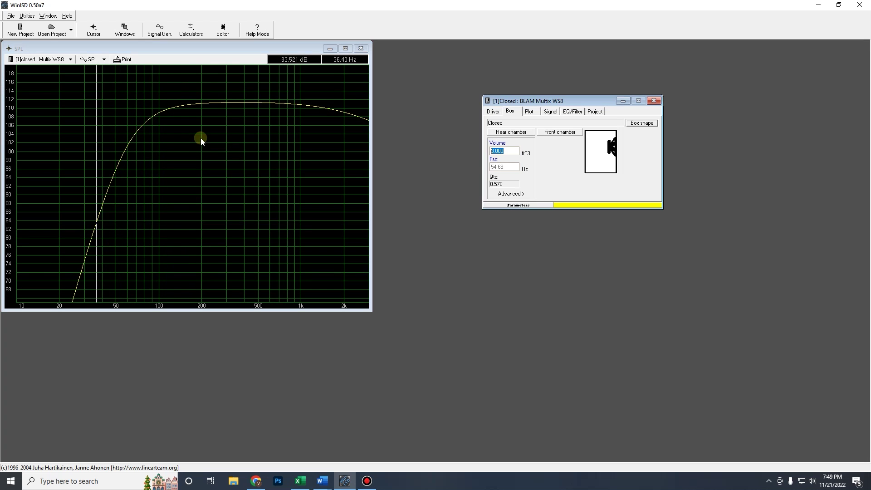
pyautogui.click(207, 115)
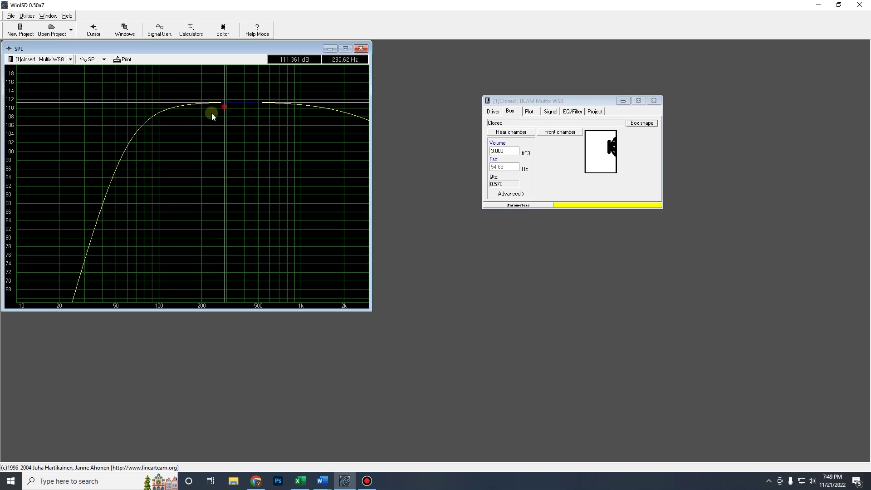
# Step: Set the system input power to 300 W and read the peak on the cone excursion graph
pyautogui.click(554, 111)
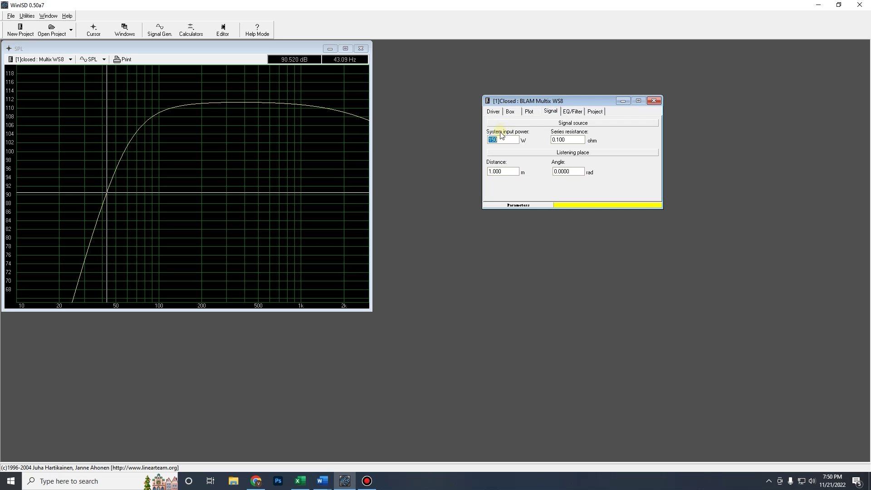
pyautogui.write('300')
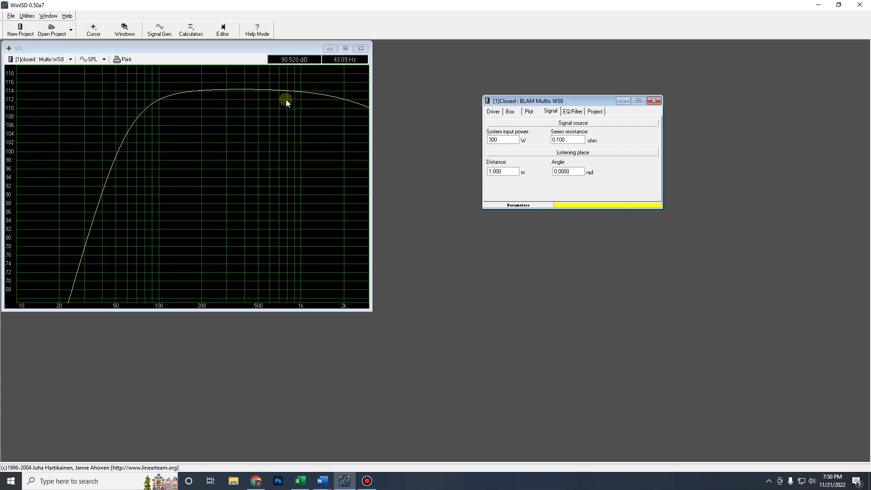
pyautogui.click(103, 59)
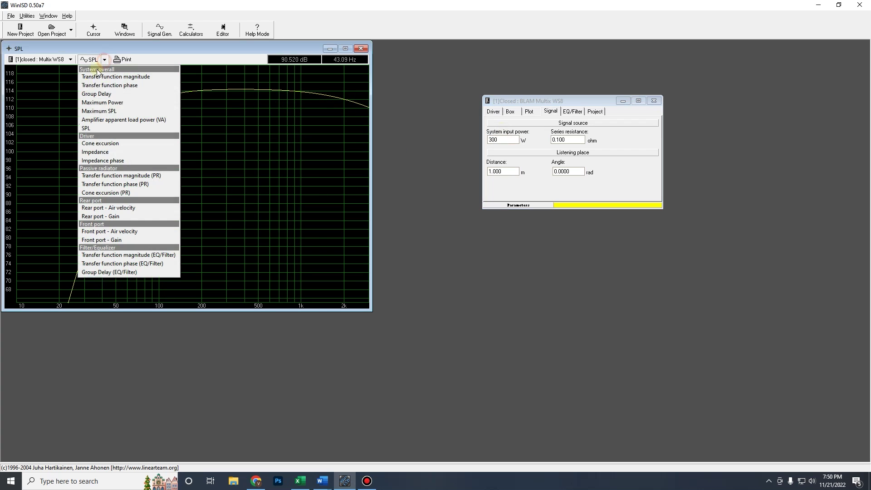
pyautogui.click(88, 143)
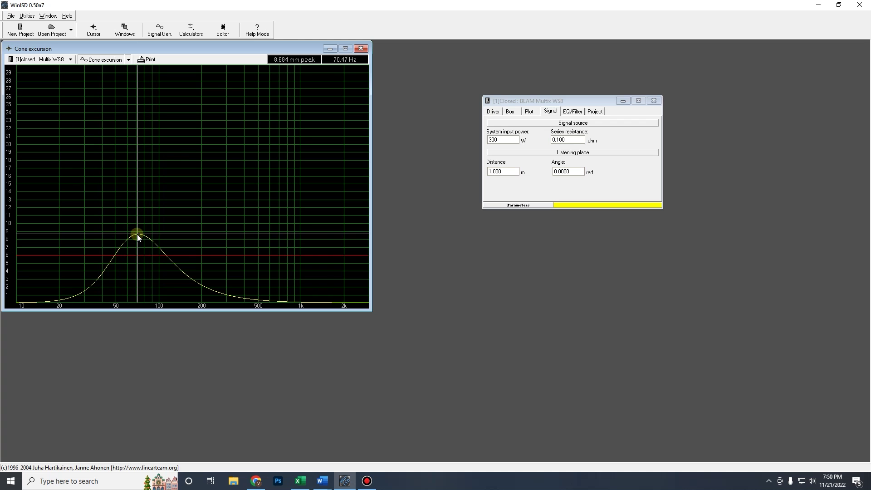
# Step: Set the cutoff of the Linkwitz-Riley highpass filter to 70 Hz
pyautogui.click(488, 87)
pyautogui.click(570, 111)
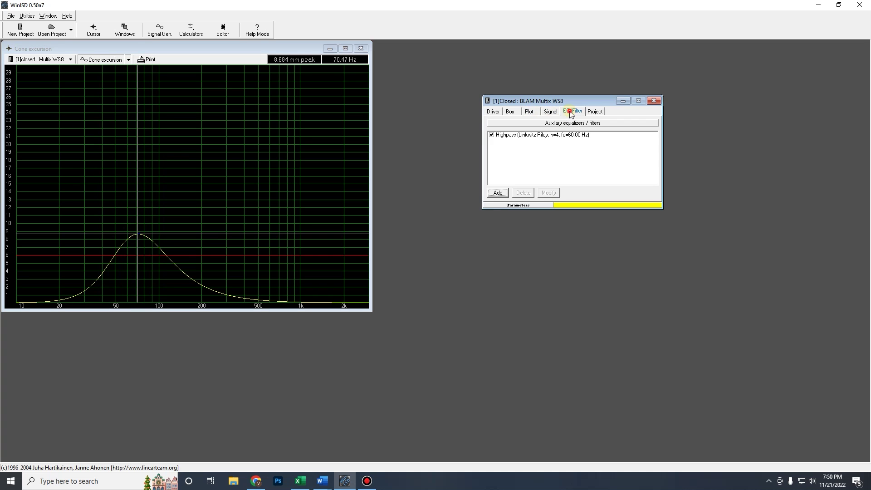
pyautogui.doubleClick(518, 136)
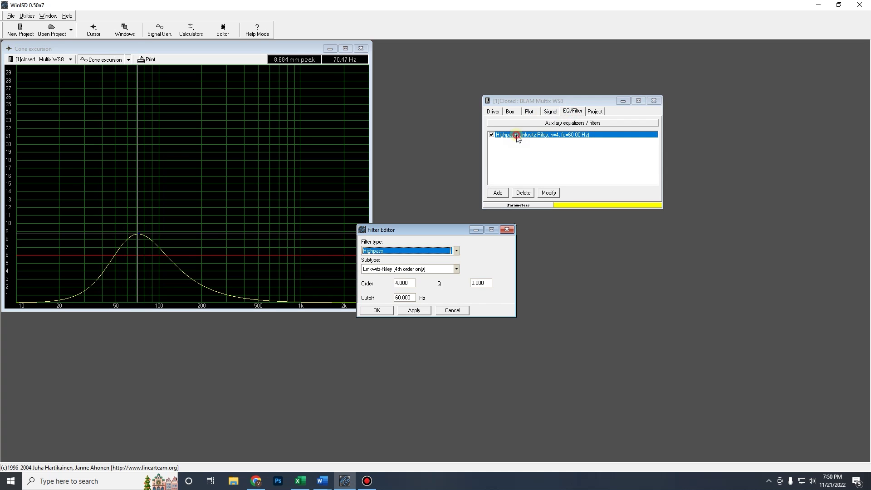
pyautogui.doubleClick(414, 297)
pyautogui.write('70')
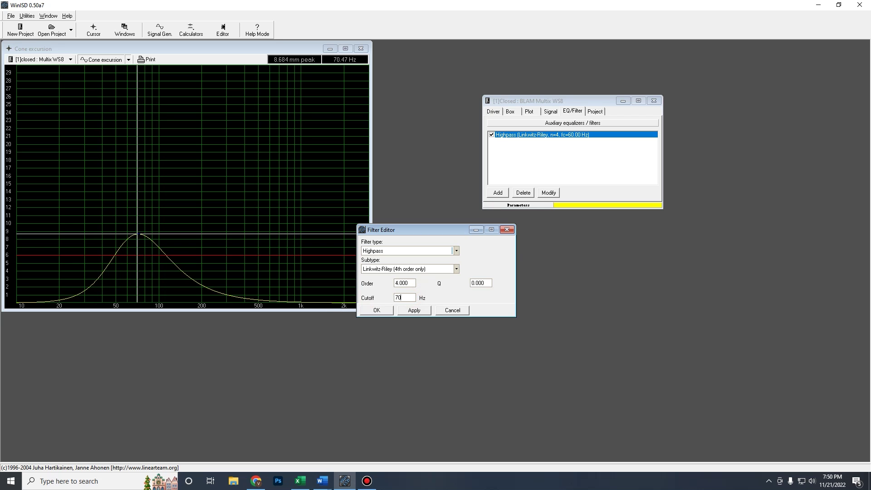
pyautogui.click(383, 310)
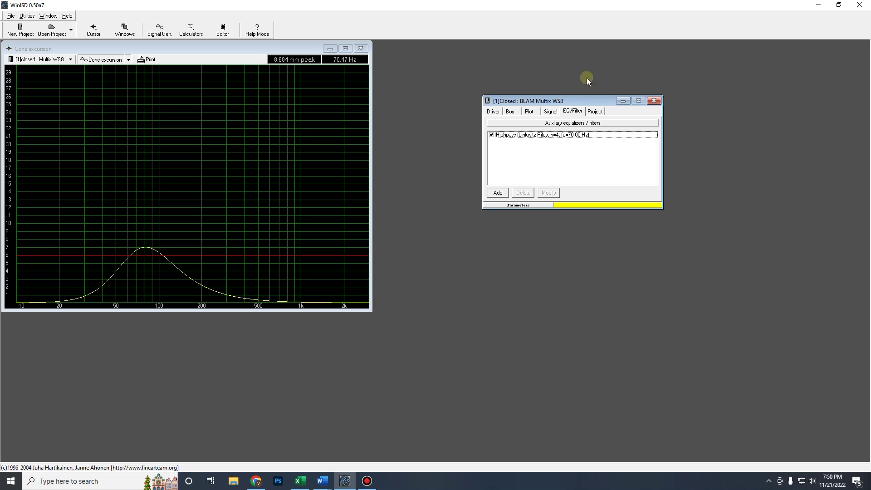
# Step: Set the highpass filter's cutoff to 80 Hz and read the peak of the cone excursion curve
pyautogui.doubleClick(544, 135)
pyautogui.doubleClick(413, 297)
pyautogui.write('80')
pyautogui.click(376, 310)
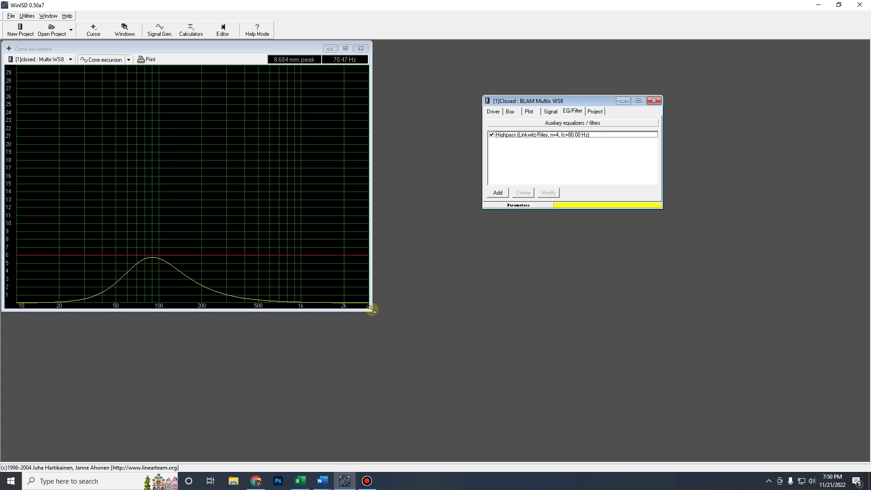
pyautogui.click(158, 260)
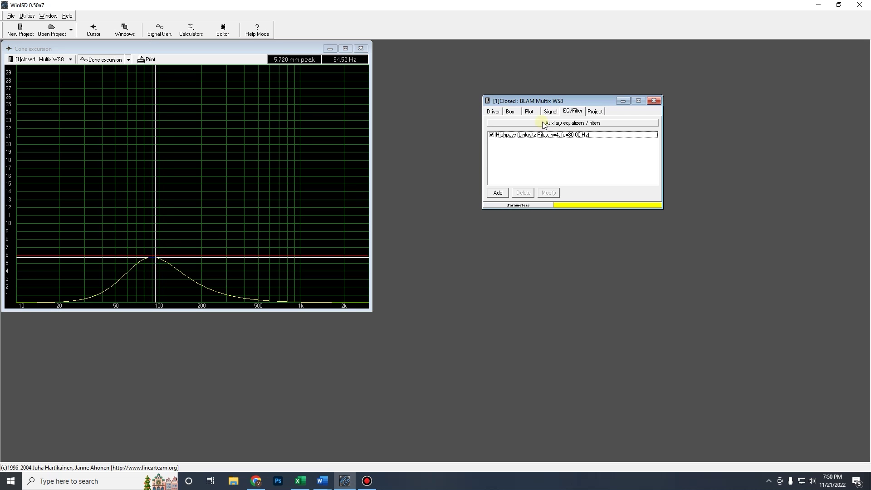
# Step: Set the highpass filter's cutoff to 75 Hz
pyautogui.doubleClick(541, 132)
pyautogui.doubleClick(412, 297)
pyautogui.write('75')
pyautogui.click(377, 310)
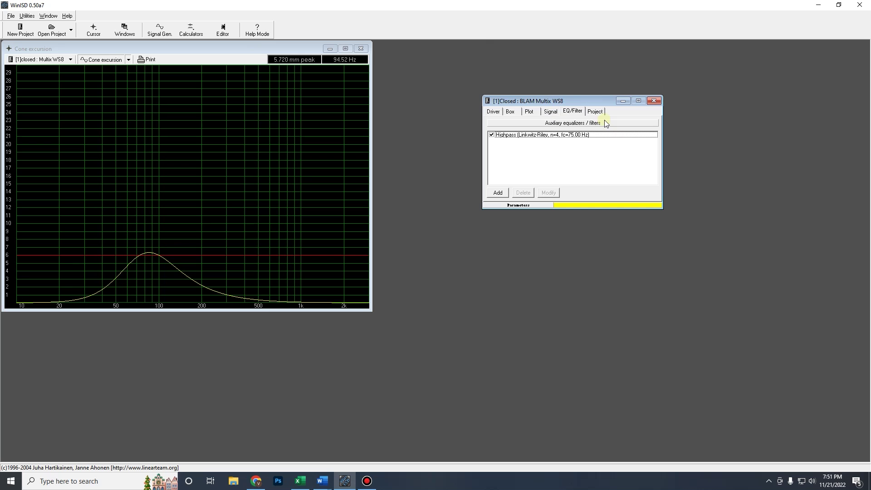
# Step: Set the highpass filter's cutoff to 78 Hz, and close the Multix WS8 project without saving it
pyautogui.doubleClick(550, 135)
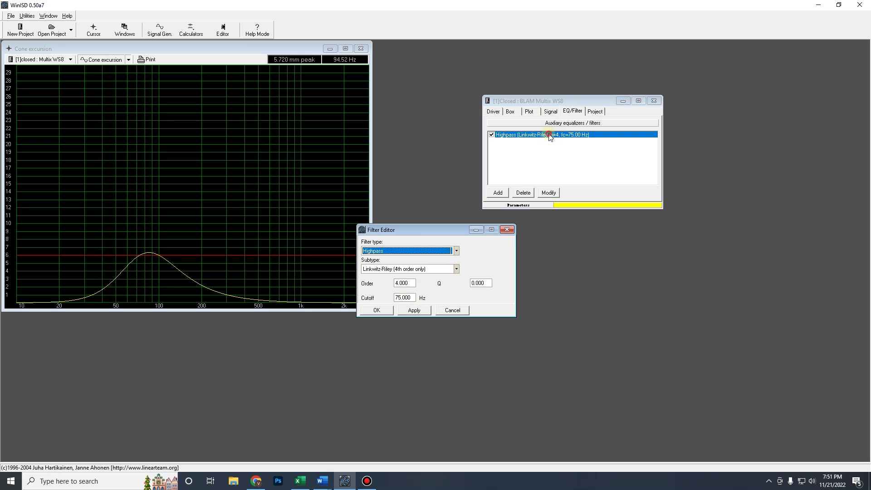
pyautogui.moveTo(415, 298); pyautogui.dragTo(317, 321)
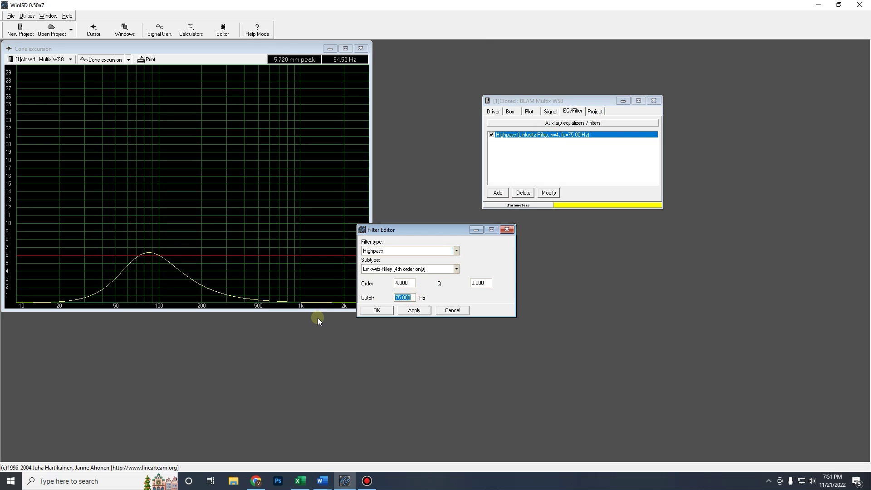
pyautogui.write('78')
pyautogui.click(376, 311)
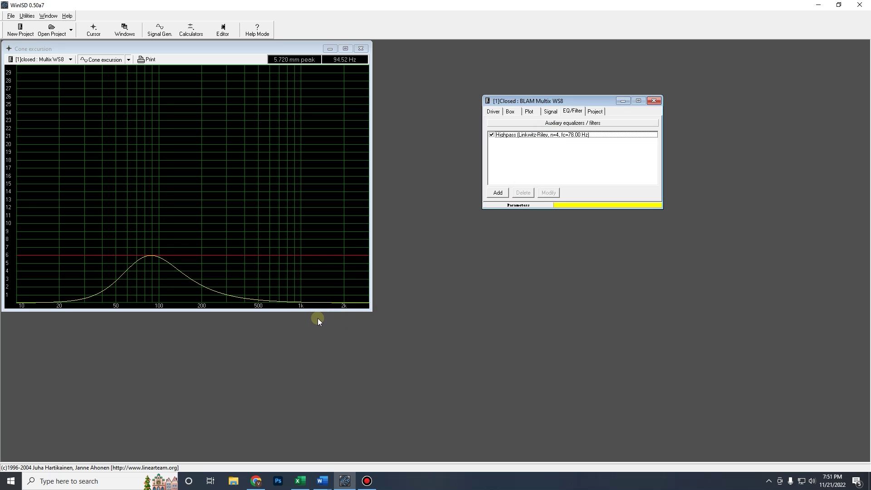
pyautogui.click(653, 100)
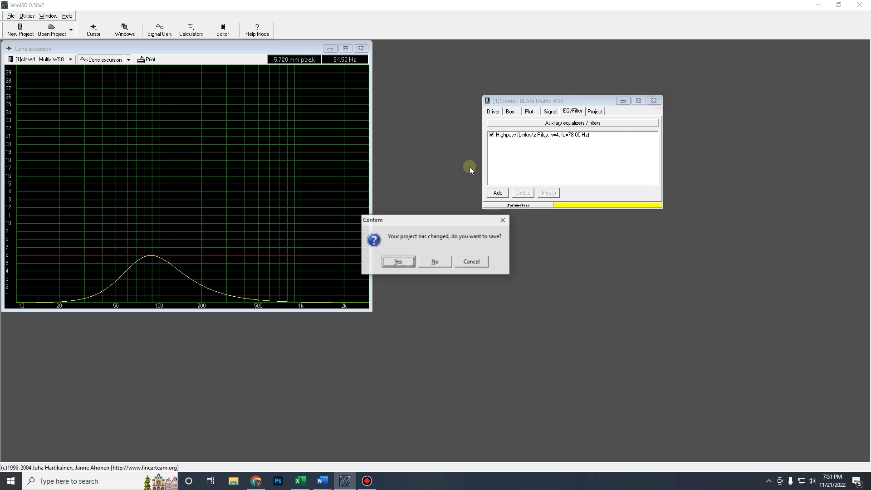
pyautogui.click(424, 261)
# Step: Switch to Chrome, search the web for "blamaudio" and open the Blam Audio website
pyautogui.click(257, 485)
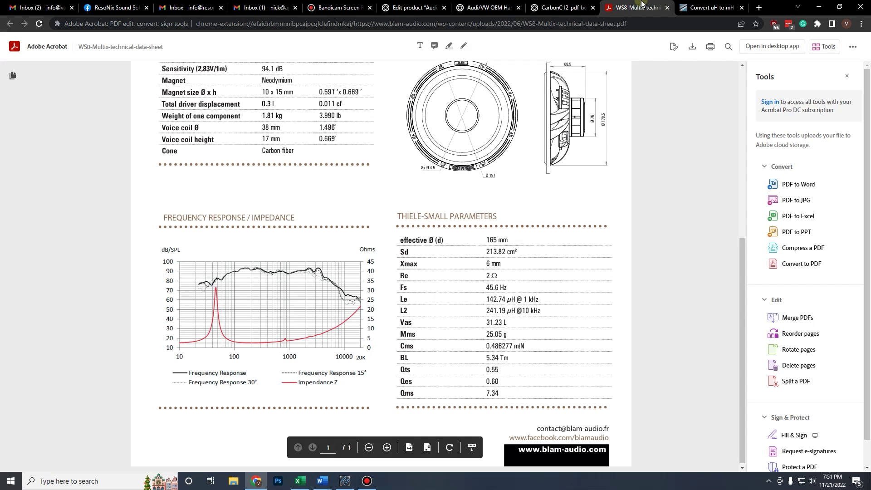
pyautogui.scroll(6, 329, 130)
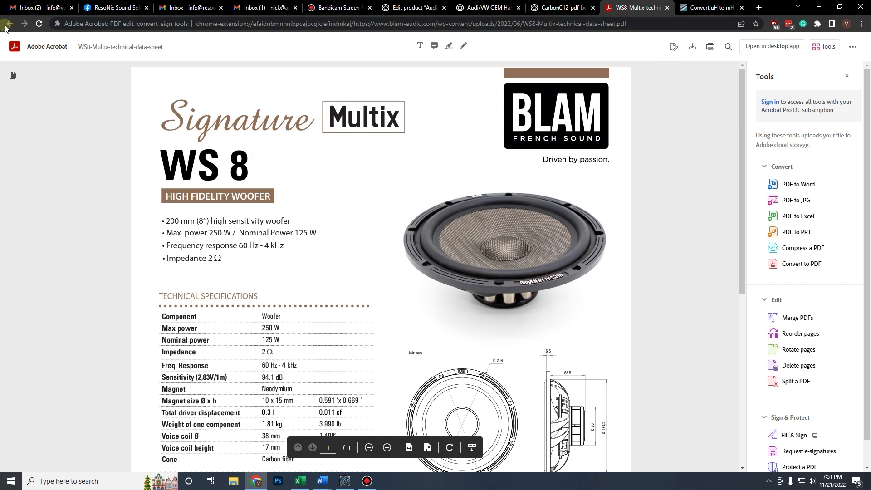
pyautogui.click(663, 22)
pyautogui.write('blamaudio')
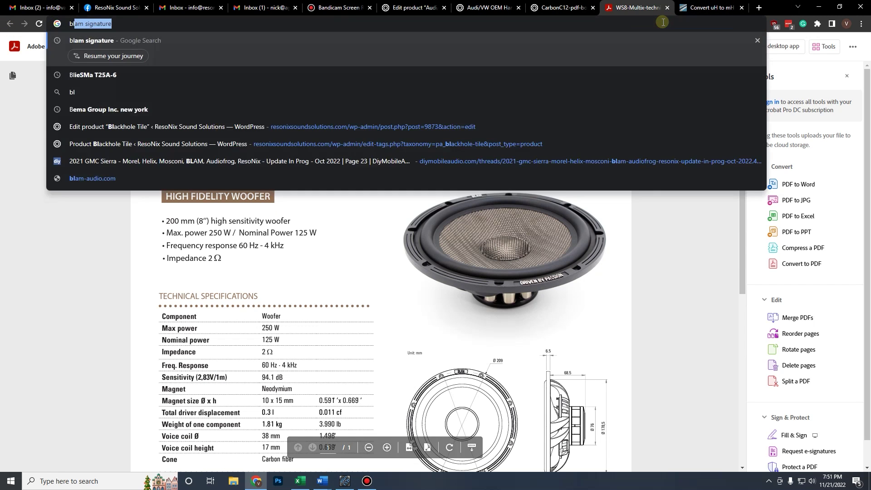
pyautogui.press('Return')
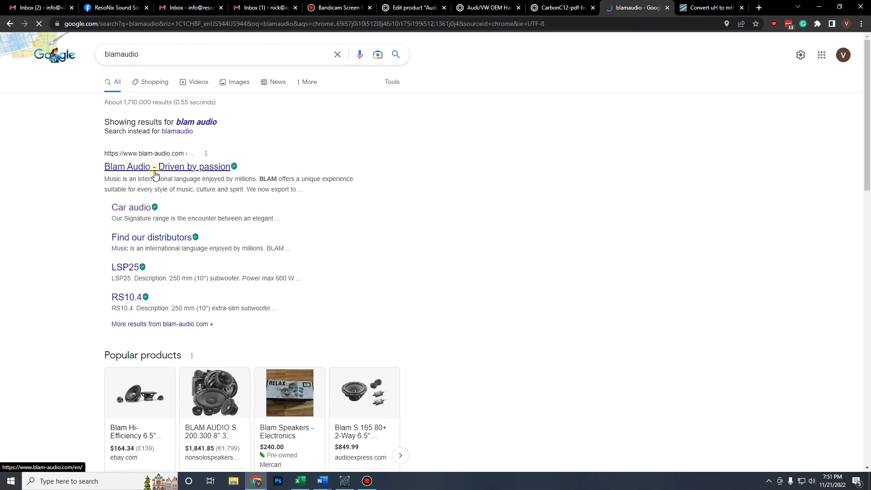
pyautogui.click(154, 172)
# Step: Find the S 165 M2 FR kit in the Signature / Multix car-audio range and open its technical sheet
pyautogui.moveTo(285, 68)
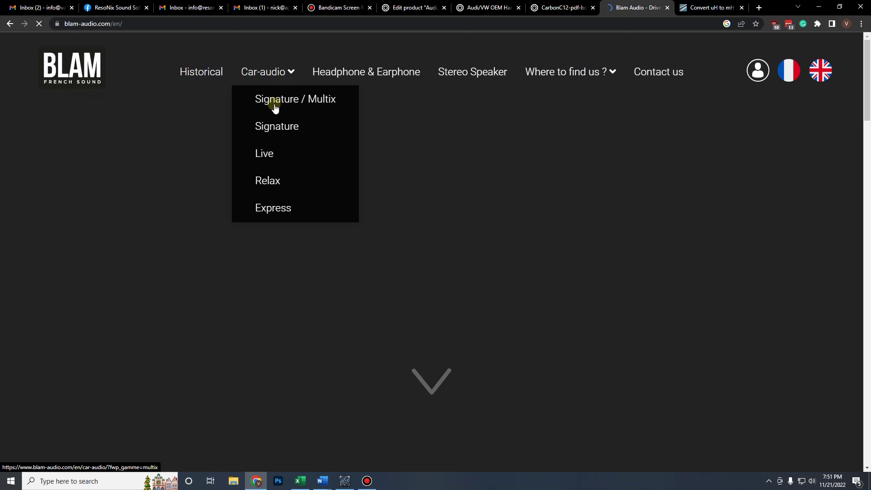
pyautogui.click(259, 112)
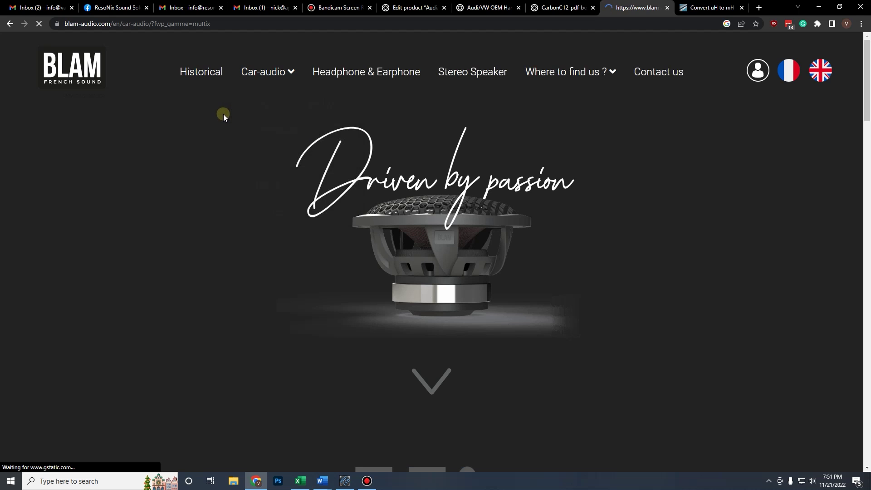
pyautogui.scroll(-7, 394, 169)
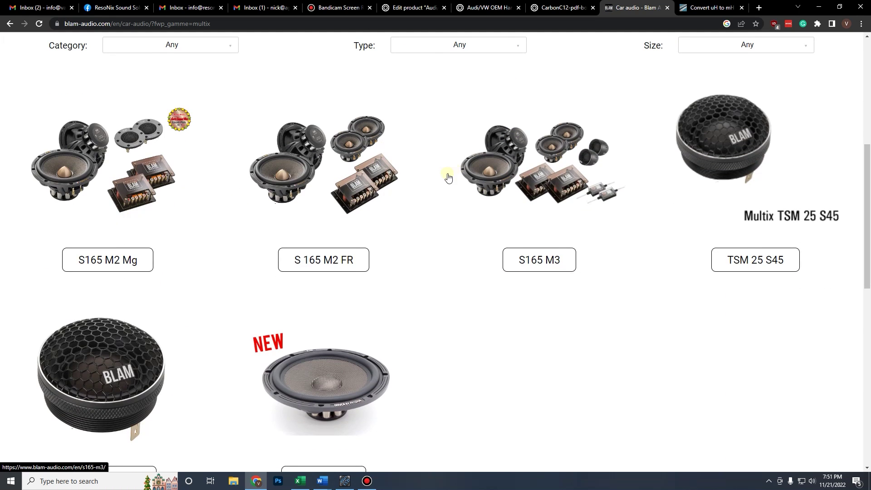
pyautogui.click(353, 169)
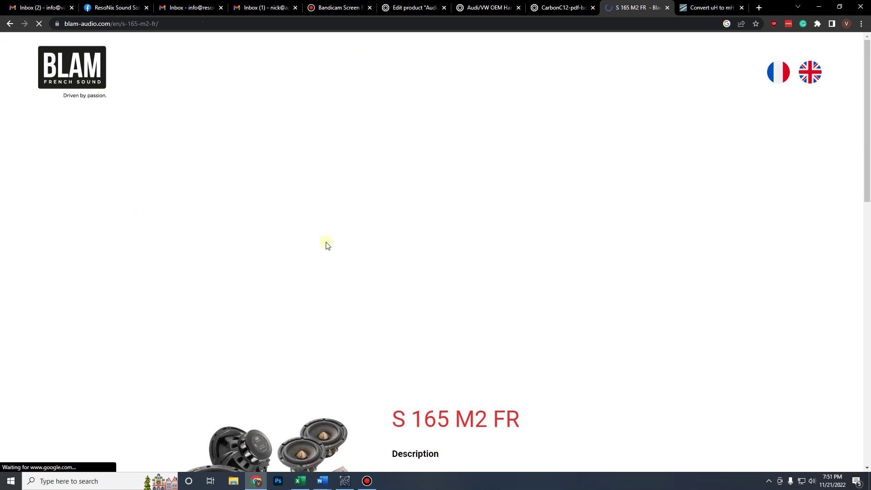
pyautogui.scroll(-9, 353, 257)
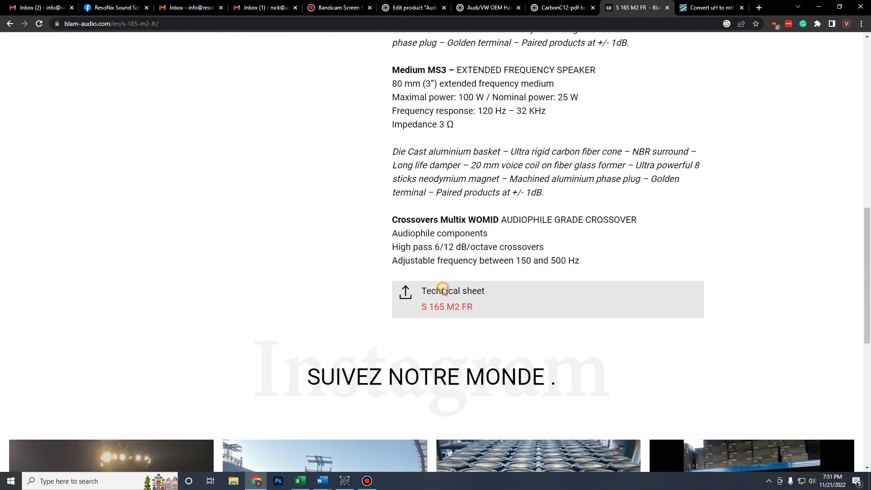
pyautogui.click(443, 285)
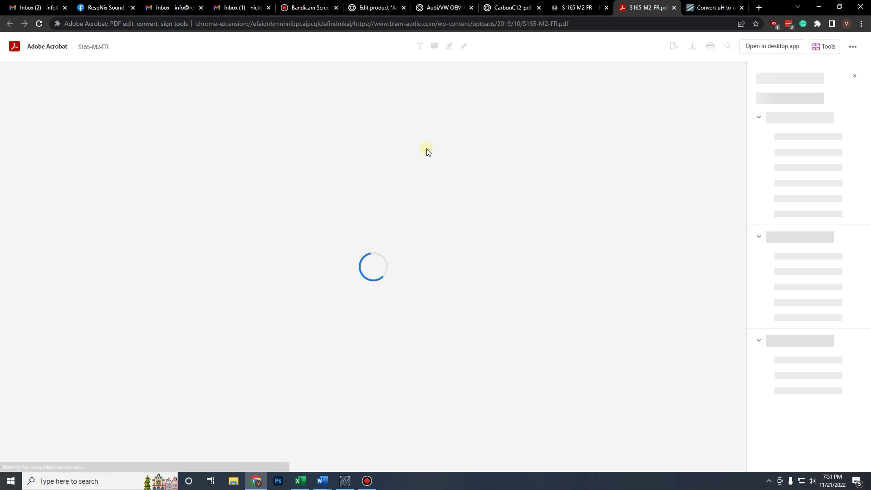
# Step: Switch to WinISD and start a new project with a new driver, entering BLAM as manufacturer and brand and Multix MS as model
pyautogui.click(344, 480)
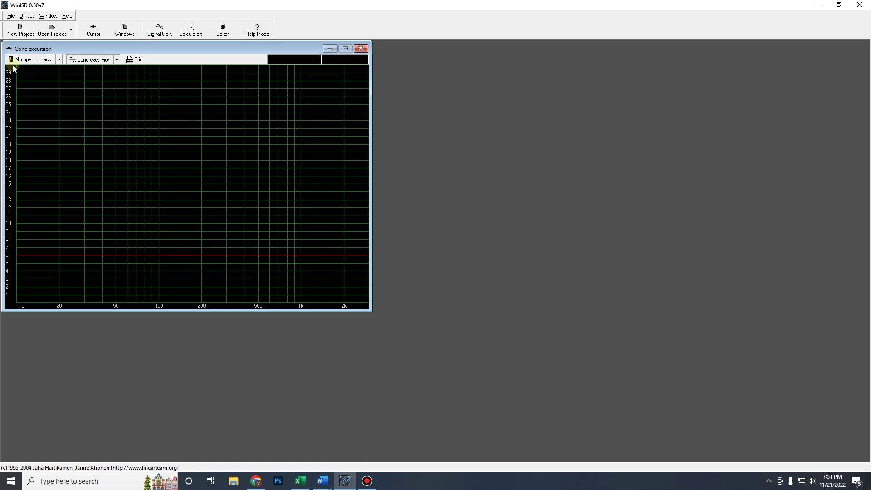
pyautogui.click(21, 29)
pyautogui.click(468, 267)
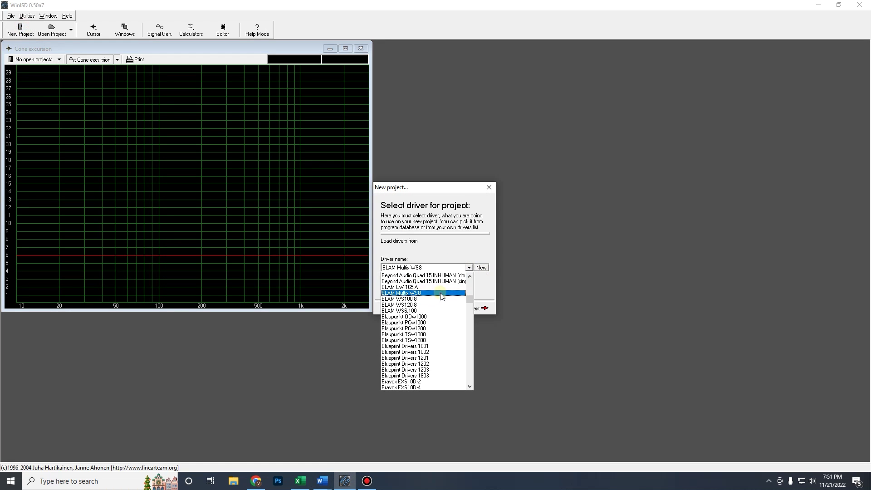
pyautogui.click(479, 268)
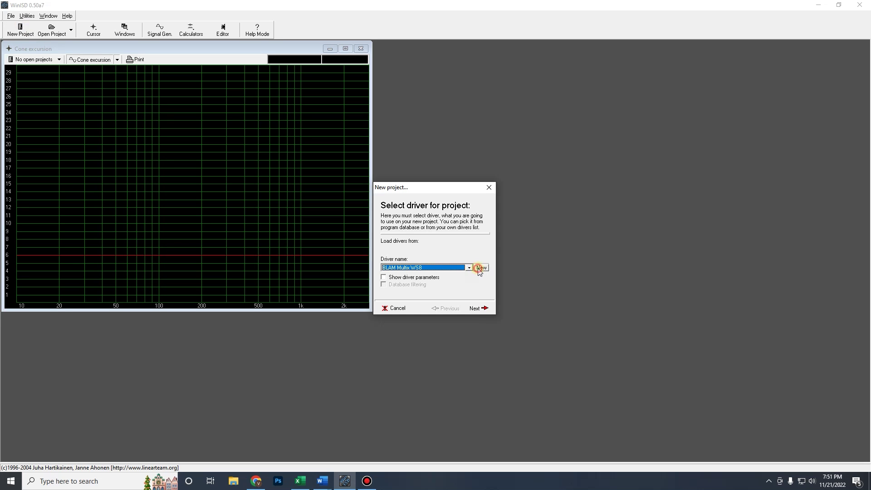
pyautogui.click(92, 135)
pyautogui.write('BLAM')
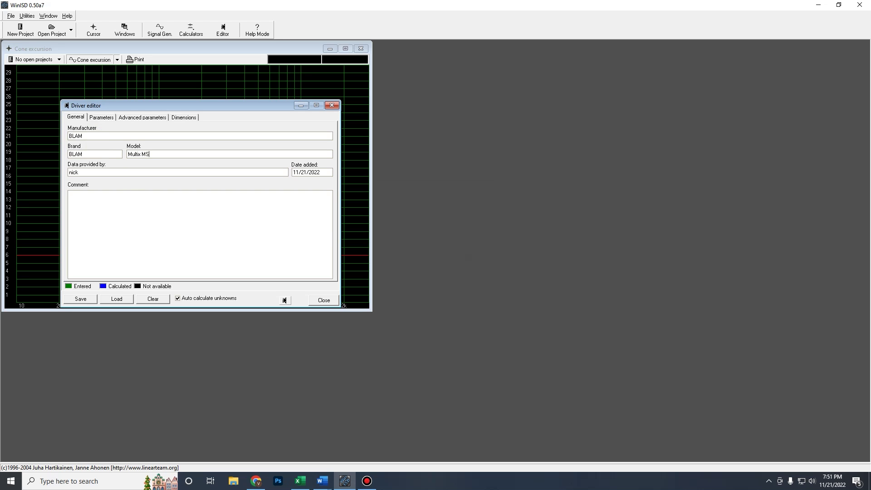
# Step: Show the new driver's parameters and place the WinISD window beside the woofer's Thiele-Small table in the technical sheet
pyautogui.click(95, 117)
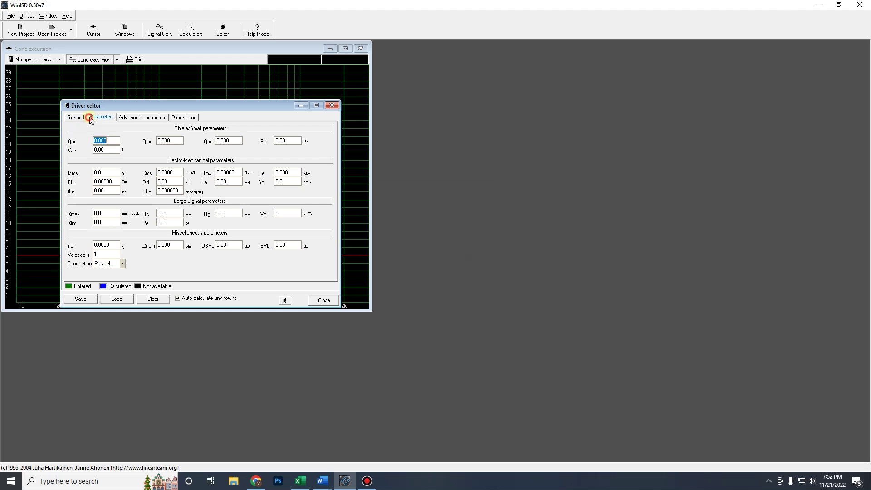
pyautogui.click(838, 5)
pyautogui.moveTo(777, 202); pyautogui.dragTo(444, 213)
pyautogui.scroll(-5, 478, 219)
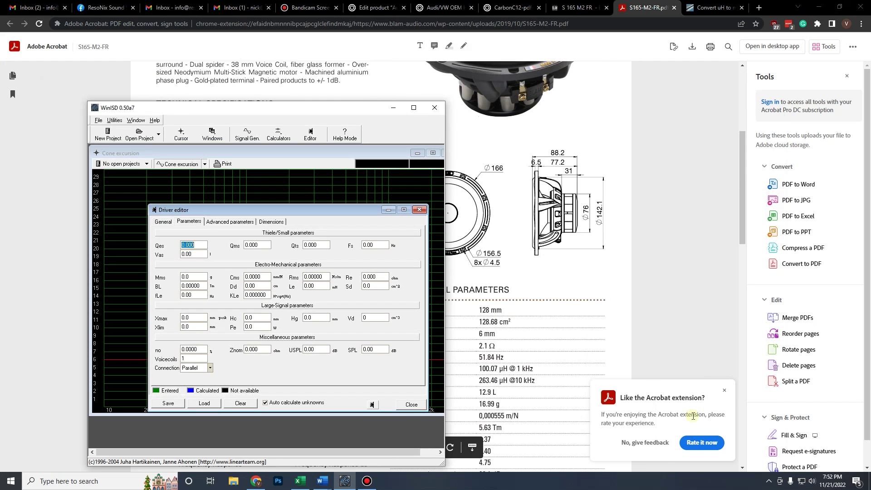
pyautogui.click(638, 355)
pyautogui.scroll(-3, 579, 347)
pyautogui.scroll(-2, 521, 350)
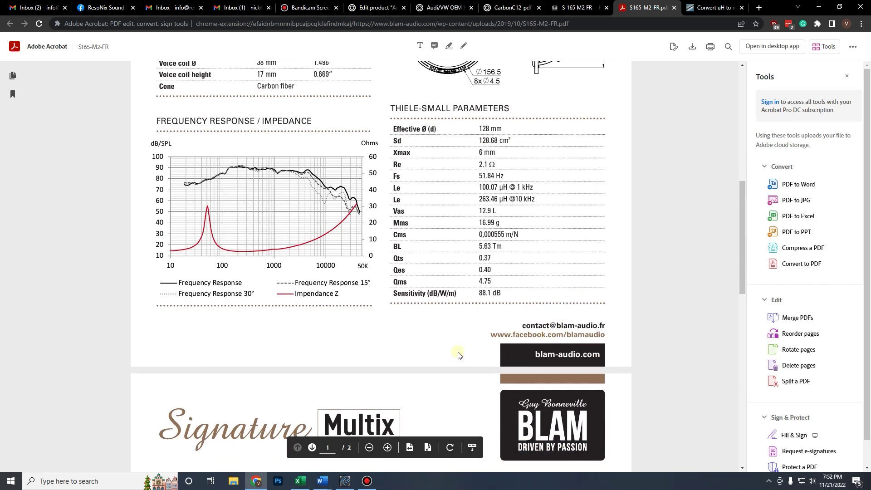
pyautogui.scroll(2, 458, 354)
pyautogui.click(344, 482)
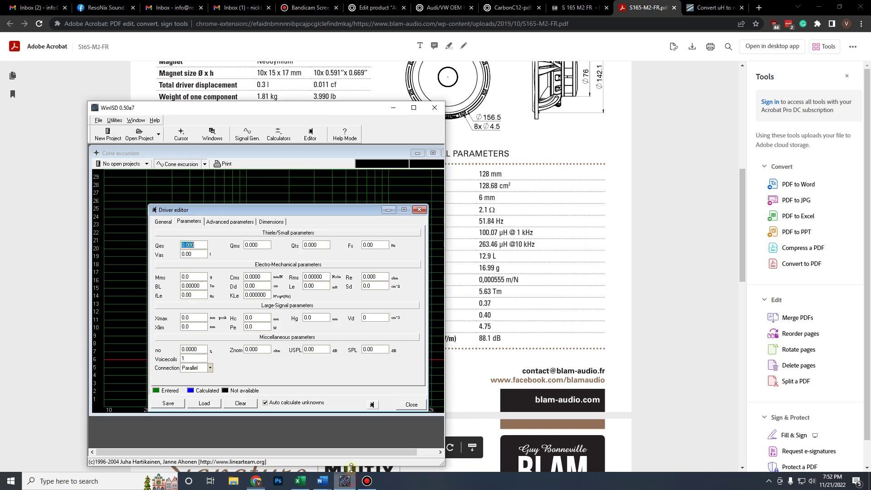
pyautogui.moveTo(347, 97); pyautogui.dragTo(274, 77)
# Step: Enter the woofer's Mms of 16.99 g, Fs of 51.84 Hz and Re of 2.1 ohm
pyautogui.click(119, 244)
pyautogui.write('16.99')
pyautogui.click(305, 211)
pyautogui.write('51.84')
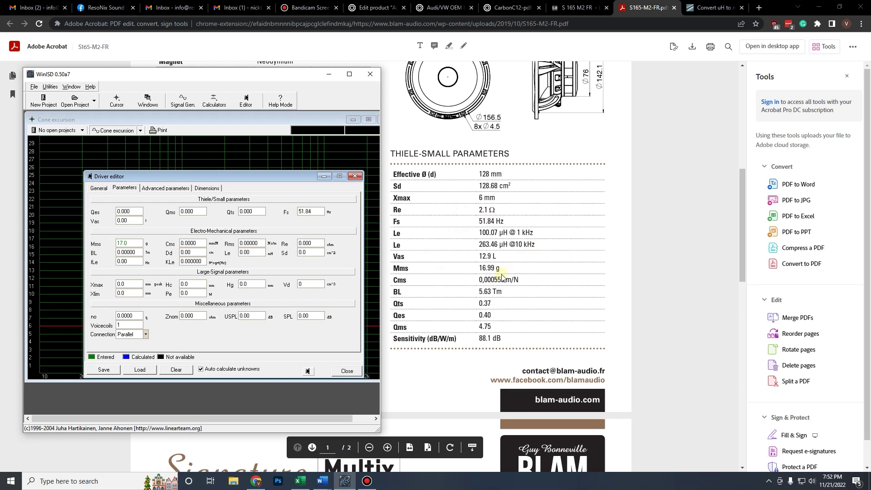
pyautogui.click(254, 243)
pyautogui.click(213, 247)
pyautogui.doubleClick(310, 242)
pyautogui.write('2.1')
pyautogui.doubleClick(311, 252)
# Step: Bring up the 3-inch full-range driver in the technical sheet and clear all fields in the driver editor
pyautogui.scroll(8, 445, 236)
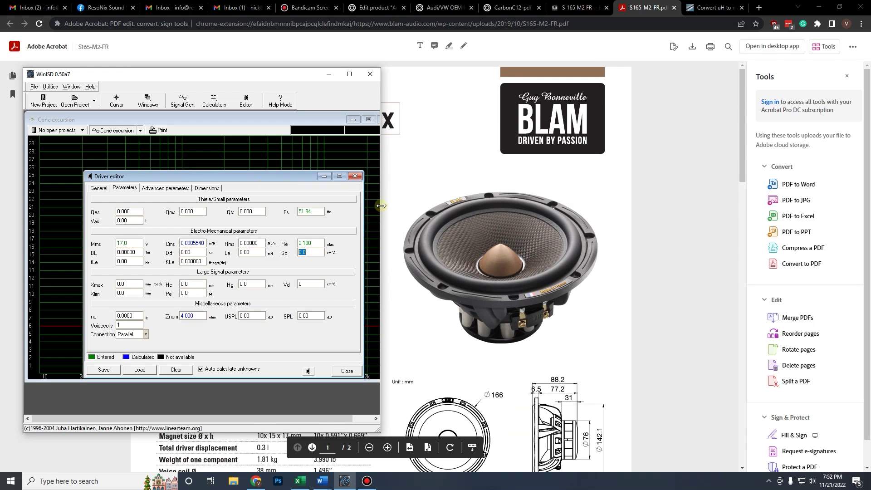
pyautogui.moveTo(233, 80)
pyautogui.mouseDown()
pyautogui.moveTo(512, 199)
pyautogui.moveTo(499, 219)
pyautogui.moveTo(476, 120)
pyautogui.moveTo(174, 98)
pyautogui.moveTo(192, 88)
pyautogui.mouseUp()
pyautogui.scroll(-15, 630, 213)
pyautogui.click(169, 383)
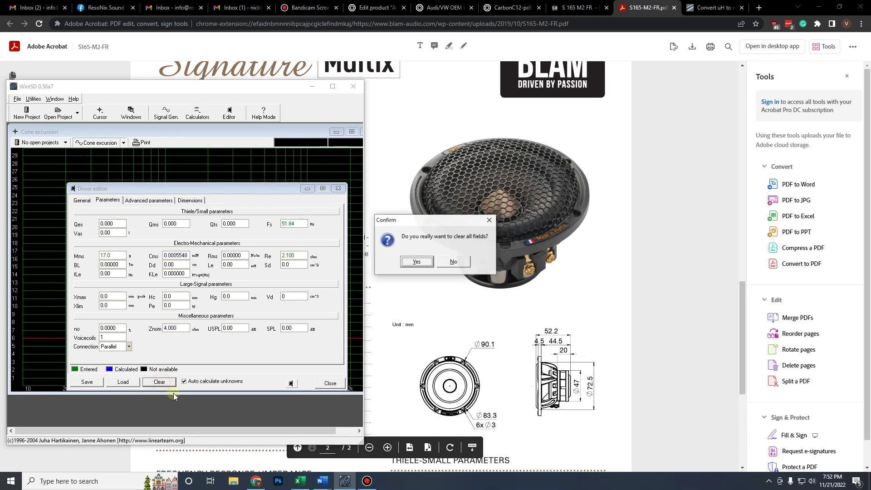
pyautogui.click(416, 261)
# Step: Enter BLAM as the driver's manufacturer and brand, with Multix MS as the model
pyautogui.click(82, 200)
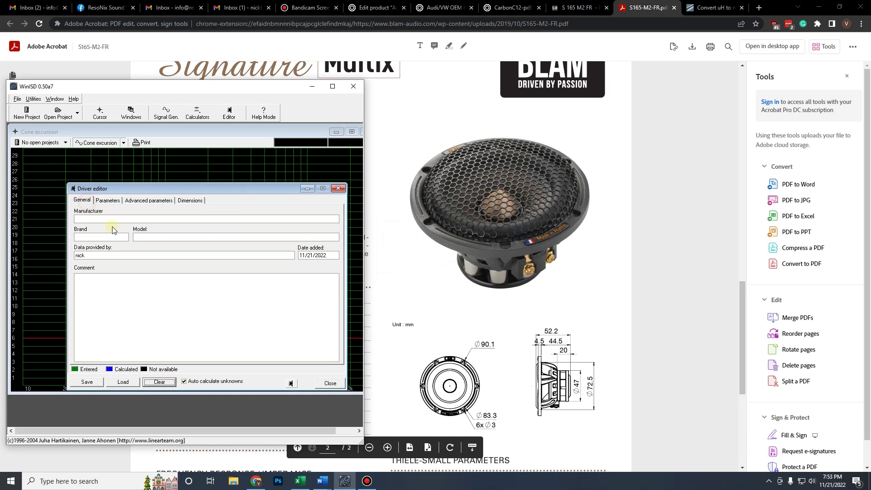
pyautogui.click(108, 219)
pyautogui.write('BLAMBLAM')
pyautogui.press('Tab')
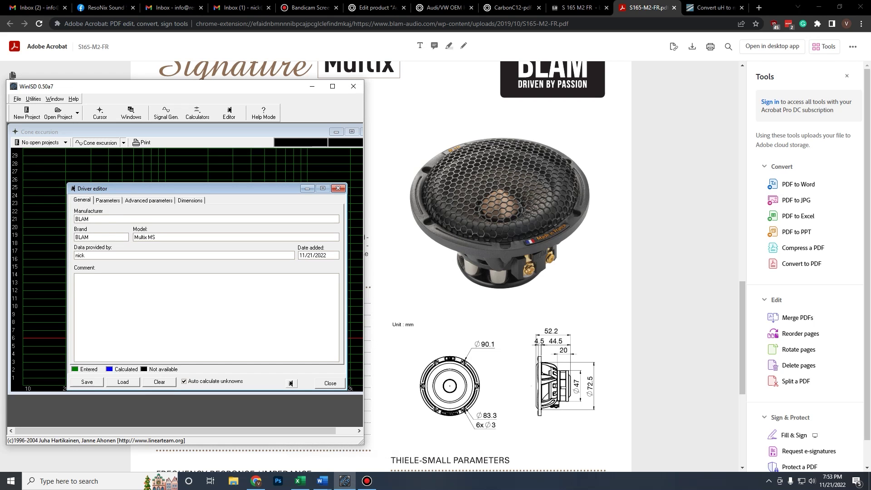
# Step: Enter the 3-inch driver's Mms of 2.3 g, Fs of 94.82 Hz, Re of 3.44 ohm and Sd of 29.22 cm²
pyautogui.click(108, 200)
pyautogui.scroll(-5, 503, 226)
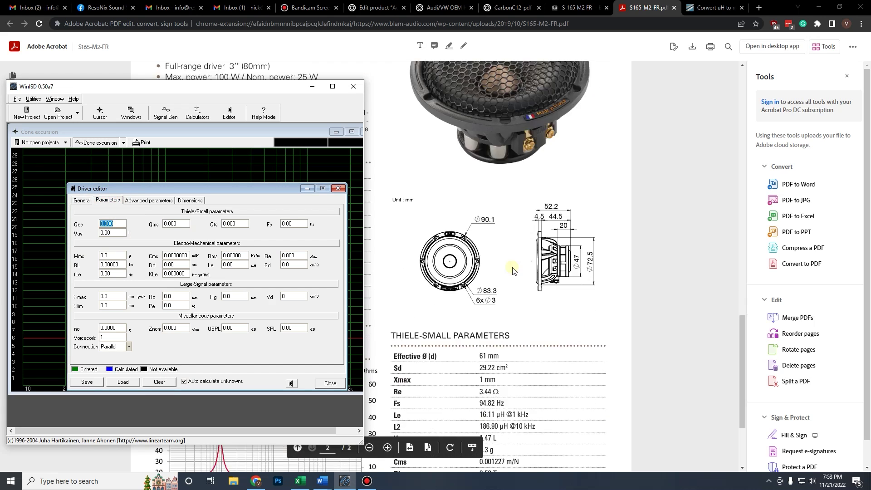
pyautogui.doubleClick(112, 255)
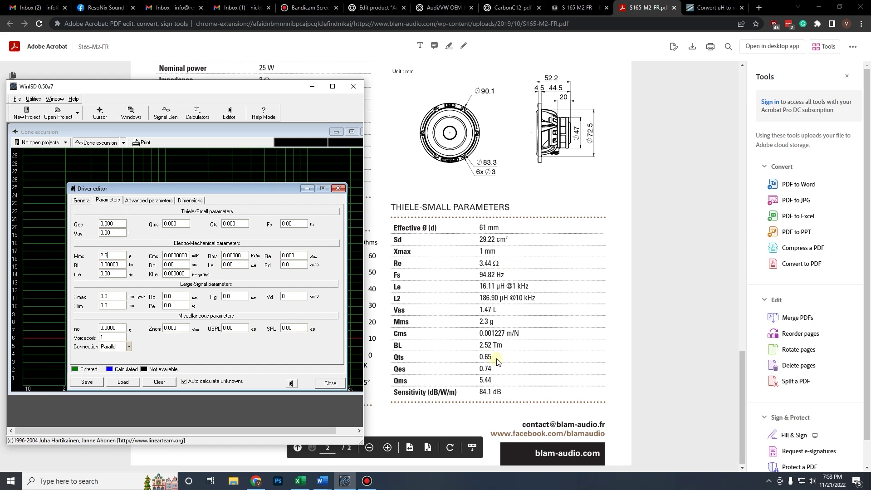
pyautogui.doubleClick(294, 223)
pyautogui.write('94.82')
pyautogui.click(230, 255)
pyautogui.press('Tab')
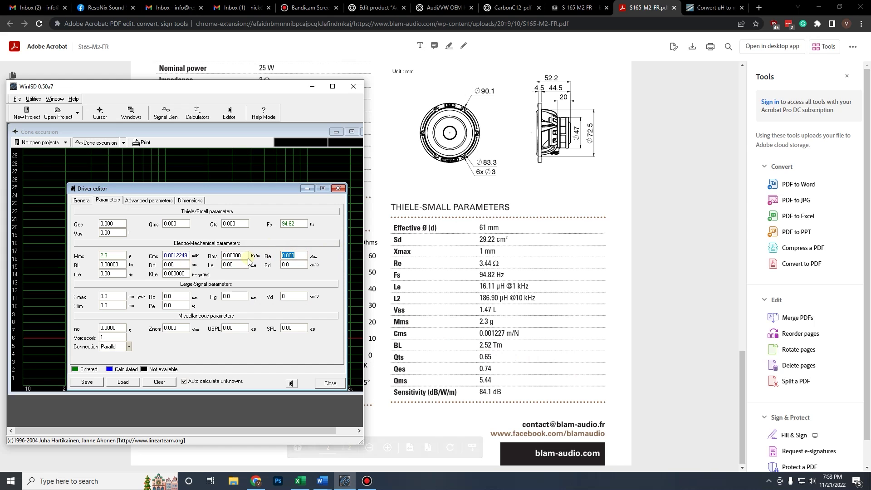
pyautogui.write('3.44')
pyautogui.press('Tab')
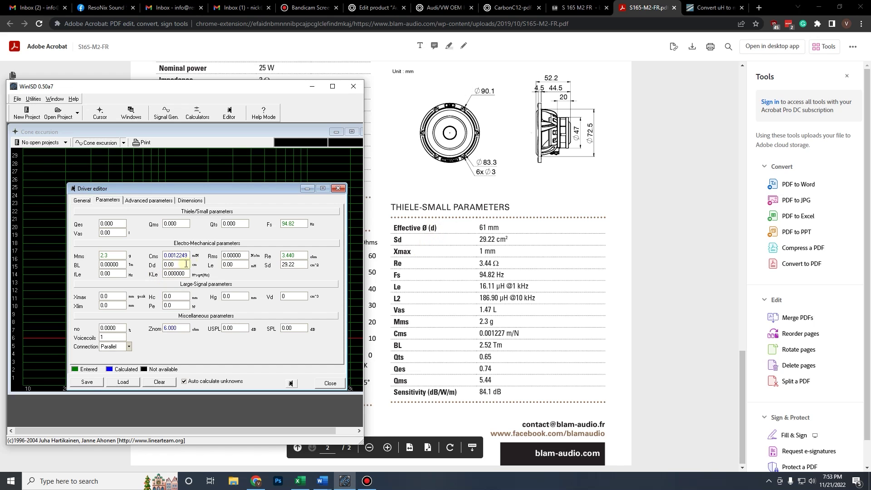
# Step: Convert the inductance of 16.11 uH to millihenry on the unit converter page and enter the result, 0.01611 mH, as the driver's Le
pyautogui.click(229, 264)
pyautogui.click(711, 8)
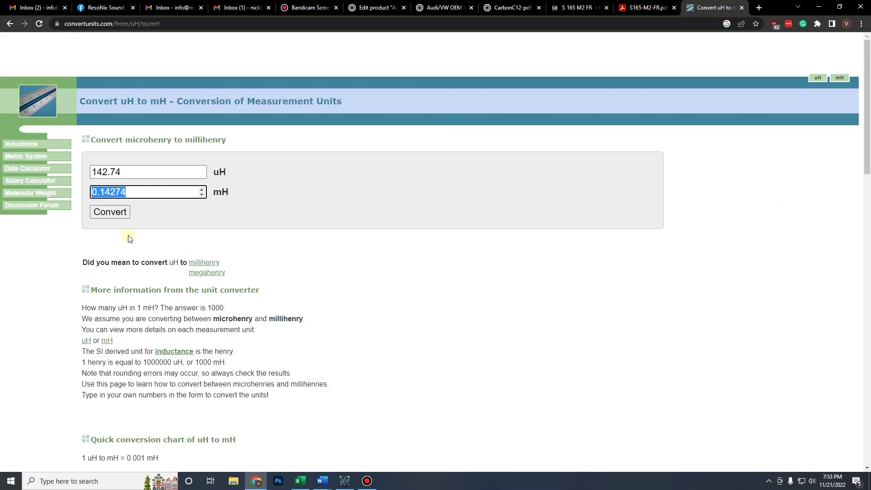
pyautogui.doubleClick(141, 173)
pyautogui.write('16.11')
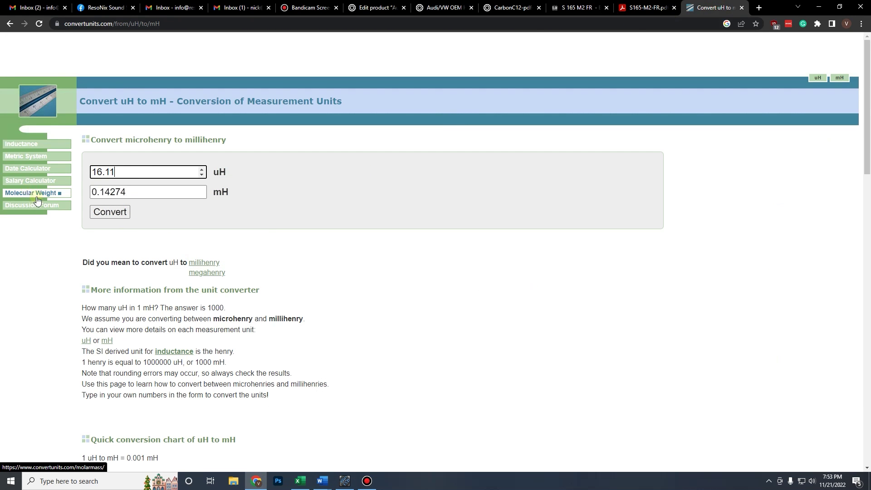
pyautogui.click(110, 211)
pyautogui.doubleClick(147, 192)
pyautogui.hotkey('ctrl', 'c')
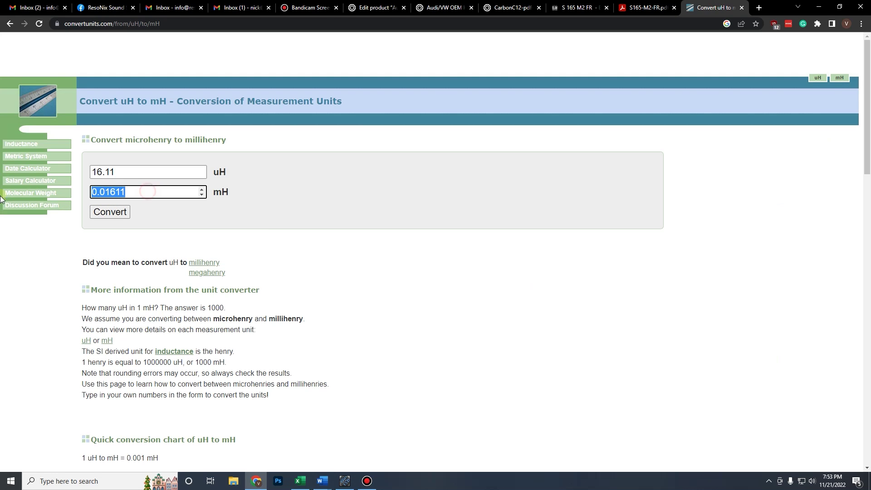
pyautogui.click(345, 481)
pyautogui.hotkey('ctrl', 'v')
# Step: Set the driver's BL to 2.52 Tm from the Thiele-Small table in the technical sheet
pyautogui.moveTo(125, 265); pyautogui.dragTo(77, 269)
pyautogui.click(621, 9)
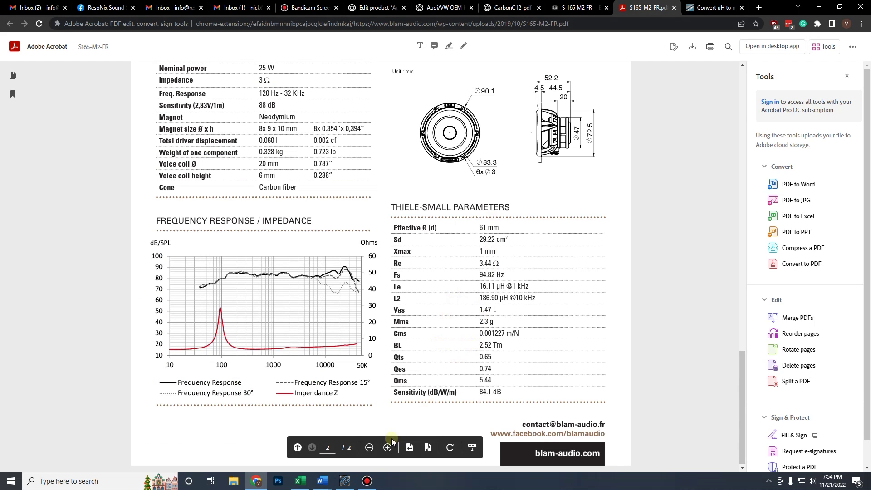
pyautogui.click(345, 480)
pyautogui.write('2.52')
pyautogui.click(117, 223)
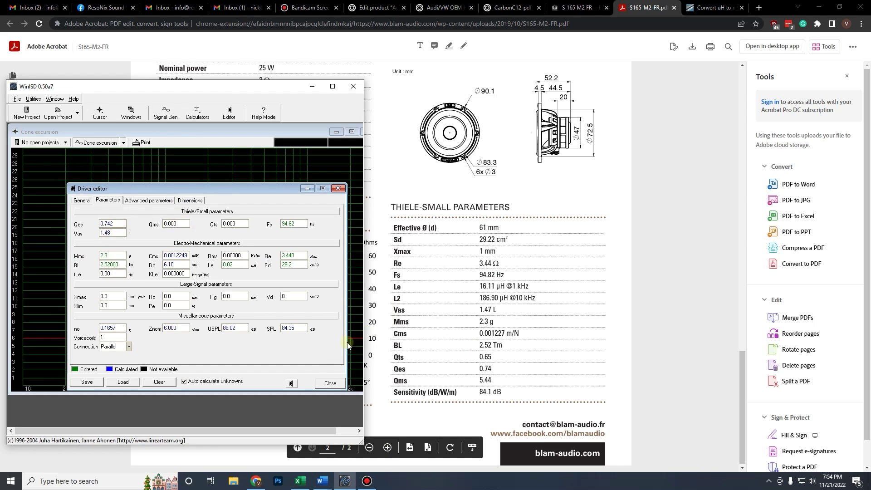
# Step: Set the driver's Qms to 5.44 and its Xmax to 1 mm
pyautogui.doubleClick(178, 226)
pyautogui.write('5.44')
pyautogui.click(176, 264)
pyautogui.doubleClick(119, 297)
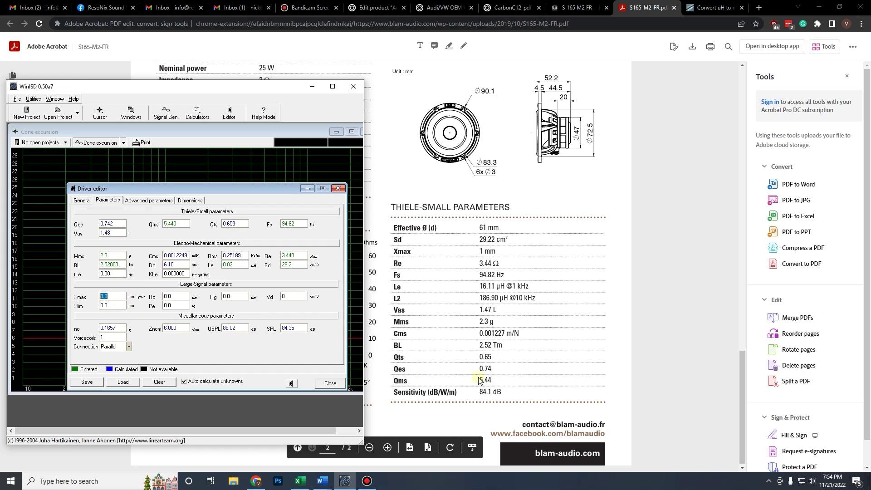
pyautogui.write('1')
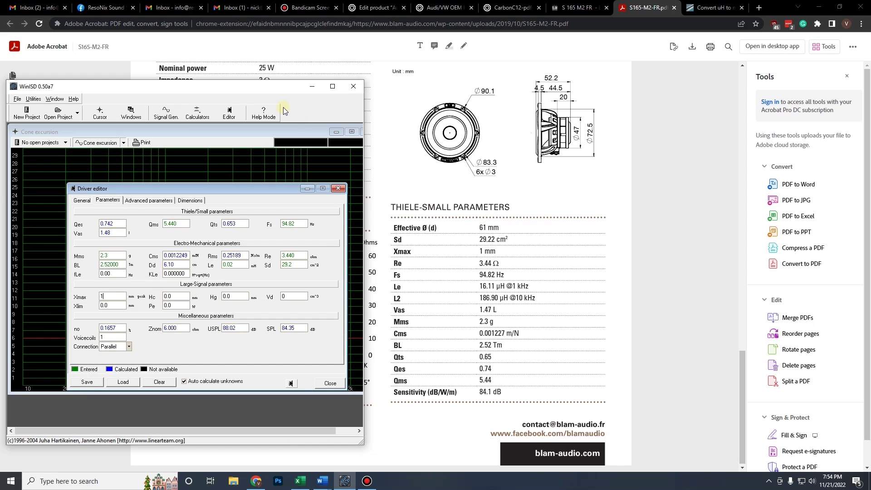
# Step: Widen the WinISD window, save the driver as BLAM Multix MS3 in the Drivers folder and close the driver editor
pyautogui.moveTo(365, 130); pyautogui.dragTo(689, 132)
pyautogui.click(87, 381)
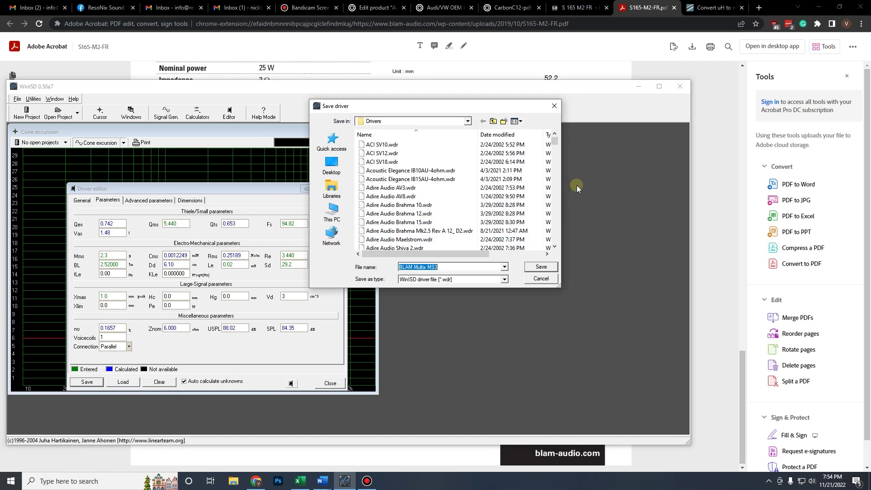
pyautogui.click(540, 266)
pyautogui.moveTo(191, 188); pyautogui.dragTo(448, 166)
pyautogui.click(608, 161)
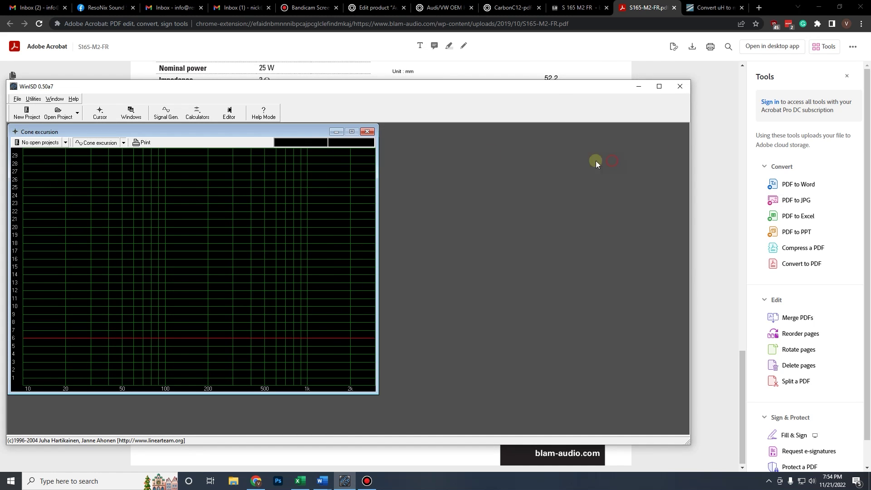
# Step: Start a new project, open a blank new driver from its driver selection, and narrow the WinISD window
pyautogui.click(28, 114)
pyautogui.moveTo(425, 188); pyautogui.dragTo(215, 182)
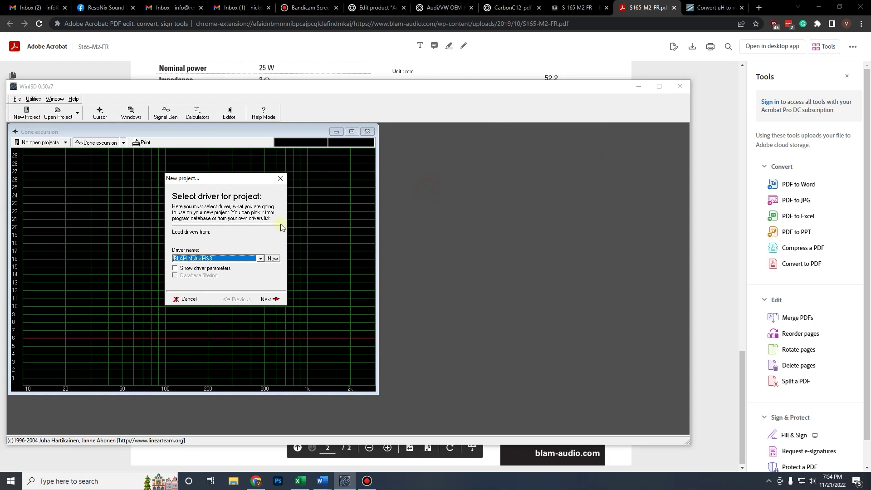
pyautogui.click(273, 258)
pyautogui.moveTo(690, 173); pyautogui.dragTo(379, 164)
# Step: Switch to the BLAM website in the browser and open the Signature car-audio range
pyautogui.click(573, 8)
pyautogui.hotkey('alt', 'Left')
pyautogui.scroll(7, 225, 98)
pyautogui.moveTo(272, 71)
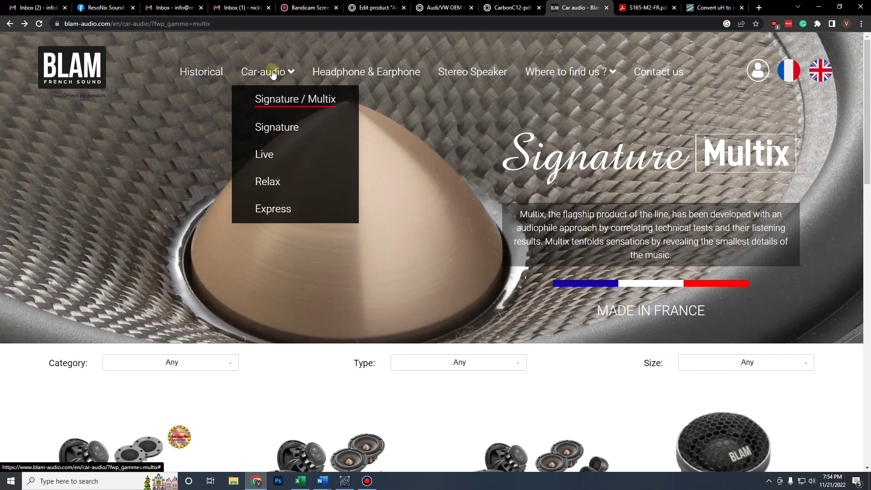
pyautogui.click(274, 129)
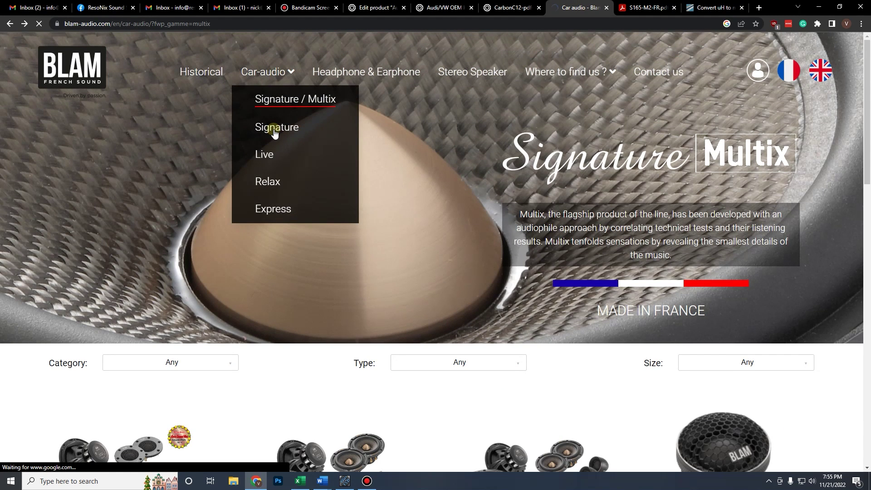
# Step: Find the S 165.300 three-way set among the Signature products and open its product page
pyautogui.scroll(-6, 705, 188)
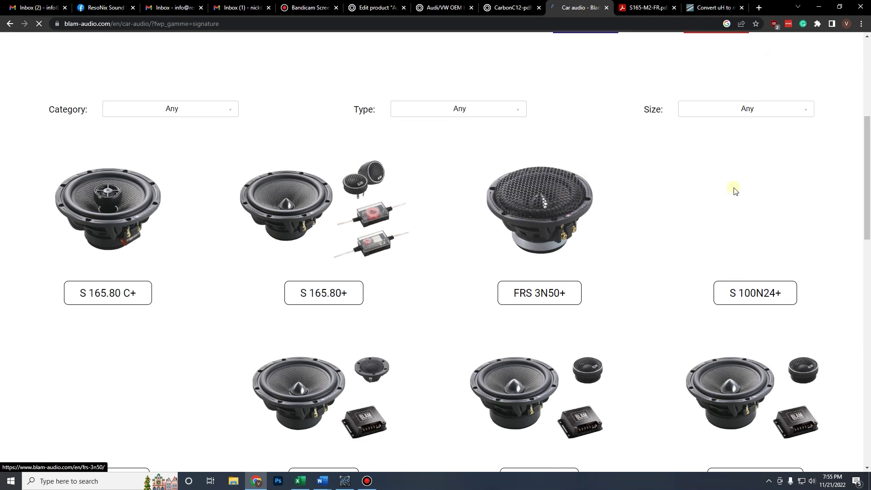
pyautogui.scroll(-2, 431, 241)
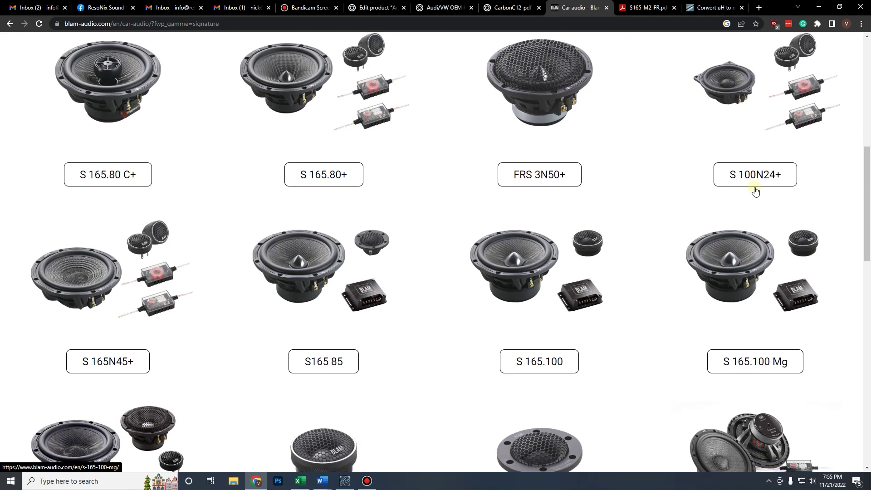
pyautogui.scroll(-3, 754, 192)
pyautogui.click(106, 413)
pyautogui.scroll(-2, 105, 349)
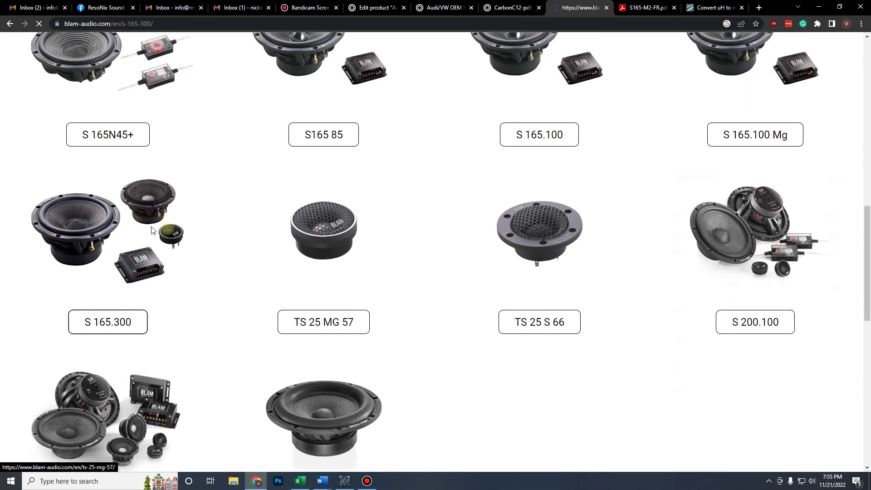
# Step: Open the S 165.300 technical sheet and bring up the Thiele-Small parameters of the MS 3.55 midrange
pyautogui.scroll(-15, 363, 293)
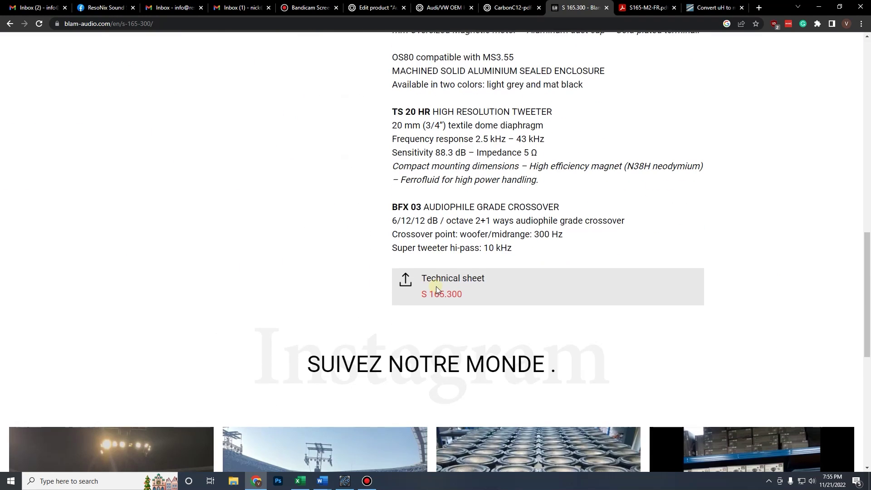
pyautogui.click(434, 281)
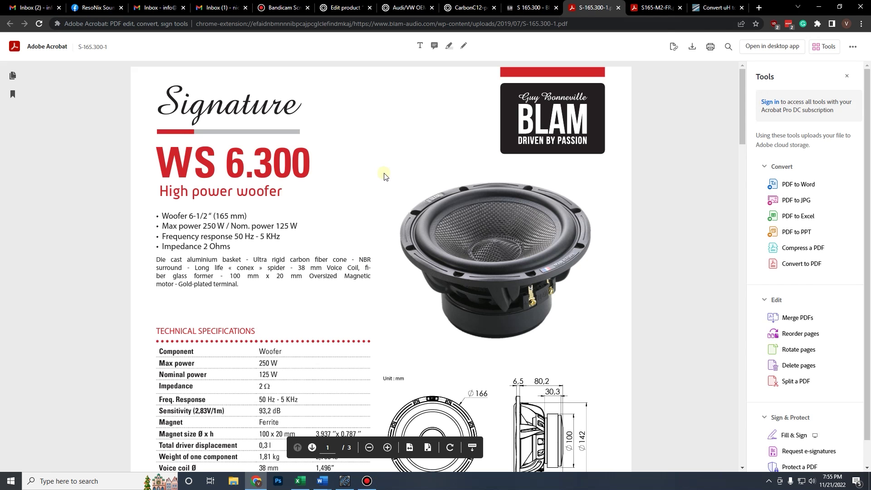
pyautogui.scroll(-8, 383, 182)
pyautogui.scroll(-7, 378, 190)
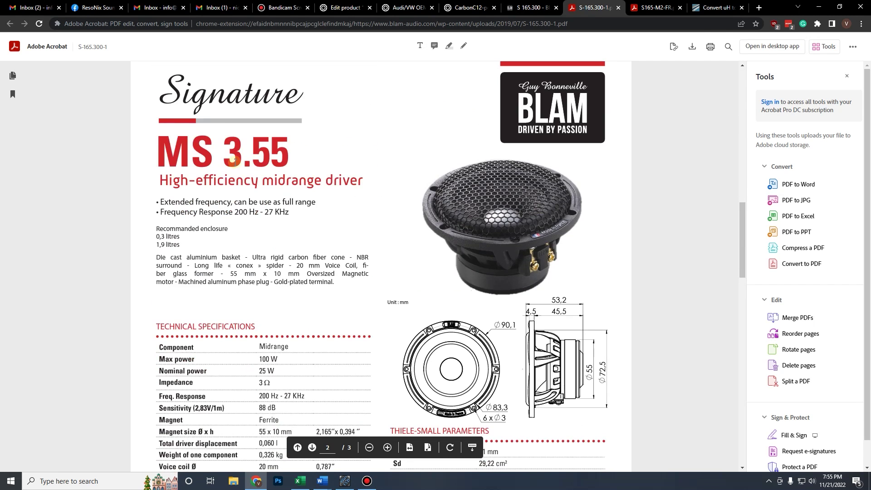
pyautogui.scroll(-3, 353, 372)
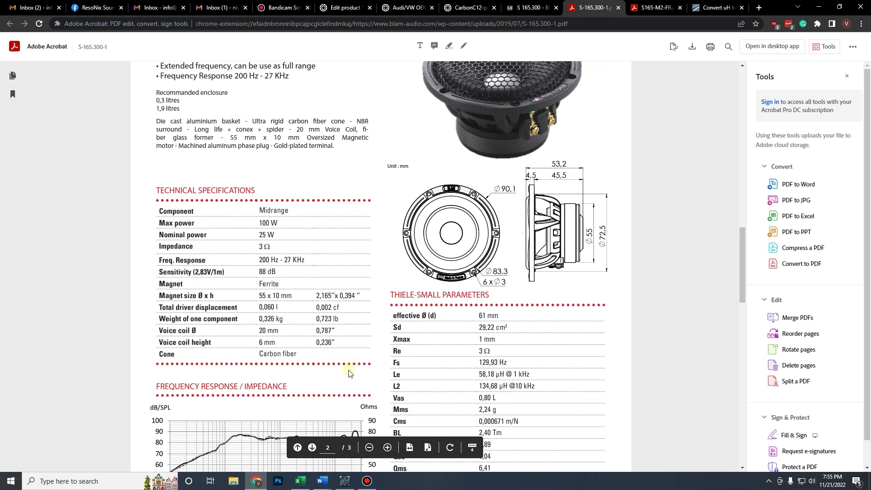
# Step: In WinISD's driver editor, enter BLAm as the manufacturer, BLAM as the brand and Signature MS3.55 as the model
pyautogui.click(345, 481)
pyautogui.click(92, 159)
pyautogui.write('BLAm')
pyautogui.write('BLAM')
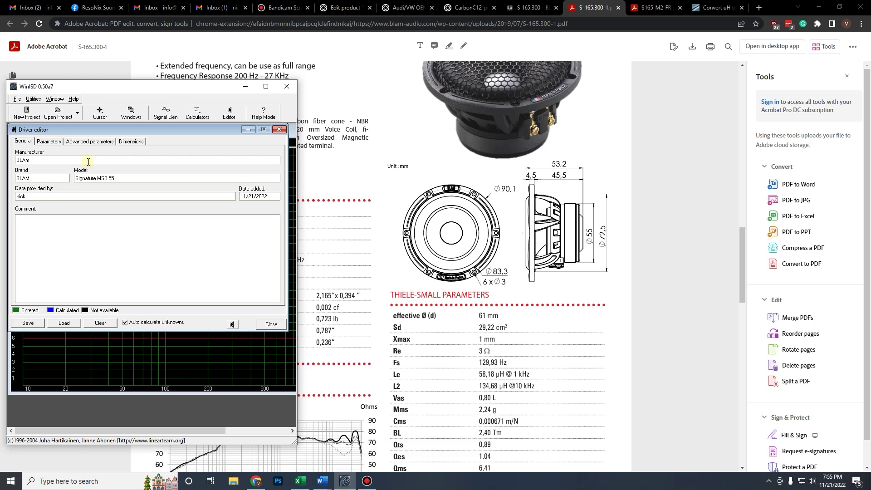
# Step: Show the new driver's parameters, move the WinISD window beside the Thiele-Small table and set Mms to 2.24 g
pyautogui.click(49, 141)
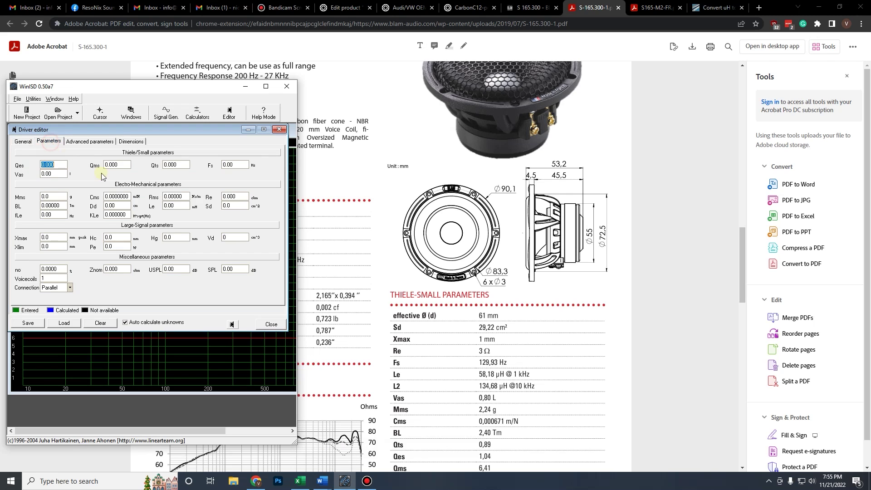
pyautogui.click(62, 198)
pyautogui.doubleClick(62, 198)
pyautogui.scroll(-3, 391, 246)
pyautogui.moveTo(184, 80); pyautogui.dragTo(270, 93)
pyautogui.write('2.24')
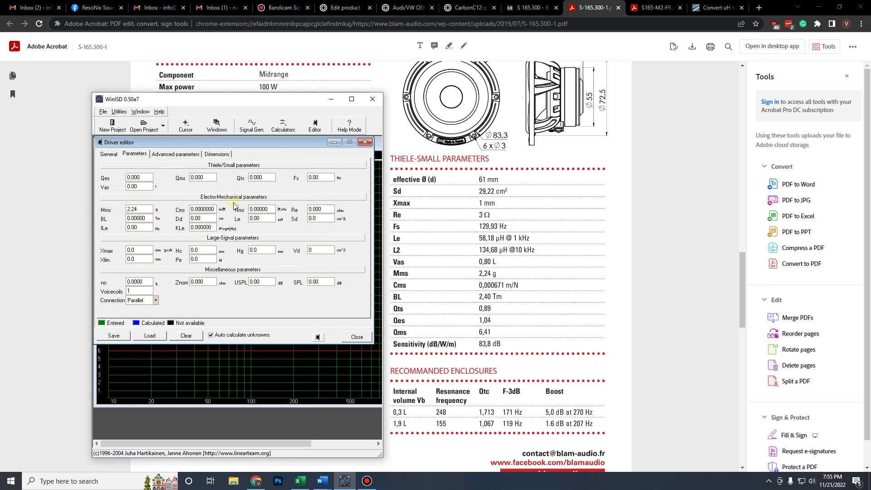
# Step: Enter the MS 3.55's Fs of 129.93 Hz, Re of 3 ohm and Sd of 29.22 cm²
pyautogui.doubleClick(309, 179)
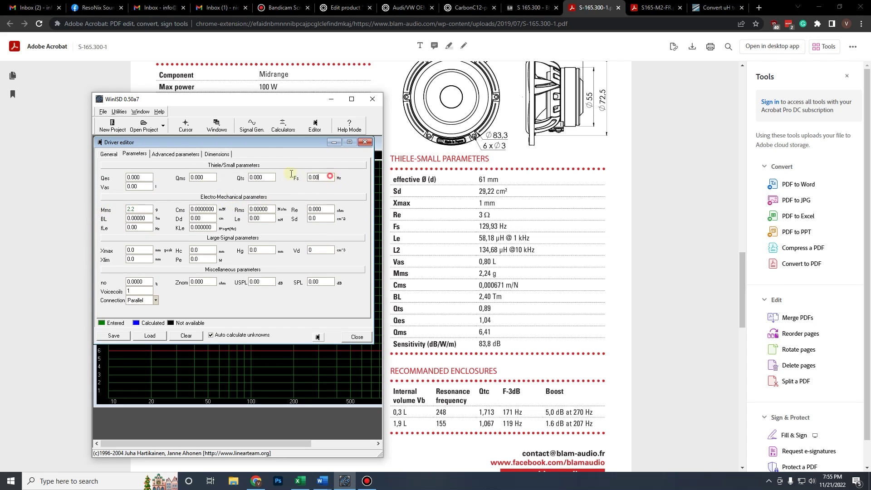
pyautogui.write('129.93')
pyautogui.press('Tab')
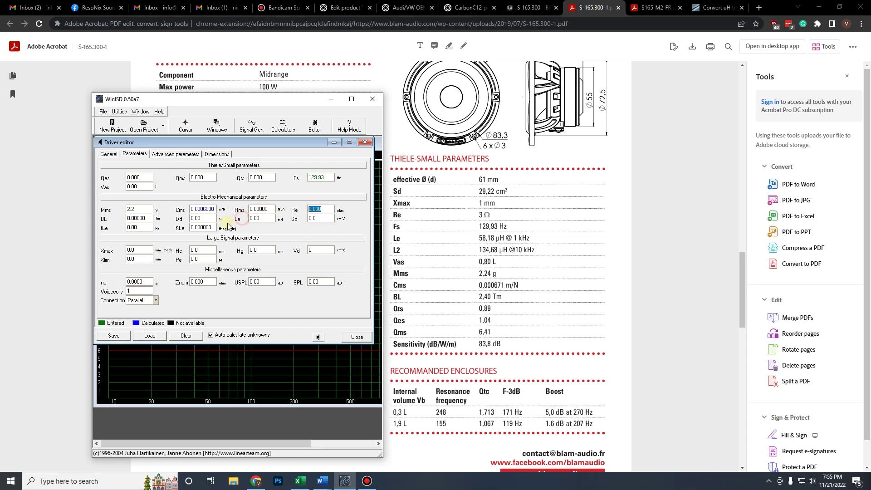
pyautogui.write('3')
pyautogui.press('Tab')
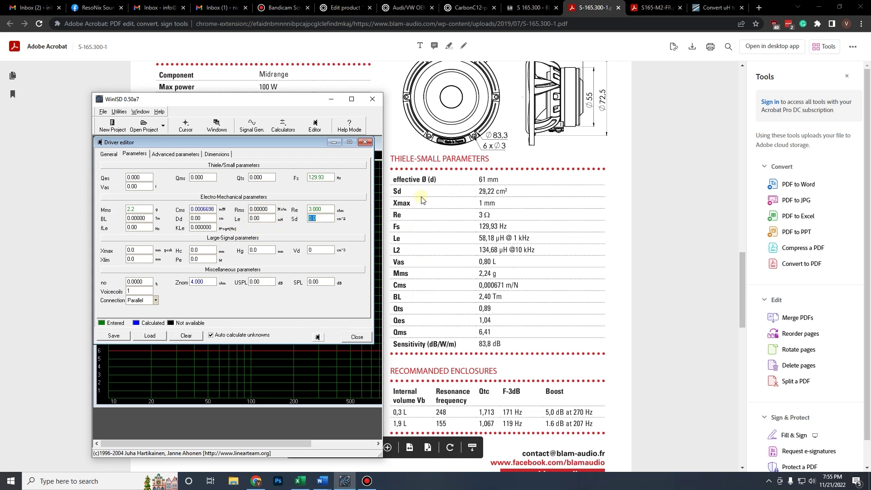
pyautogui.write('29.22')
pyautogui.press('Tab')
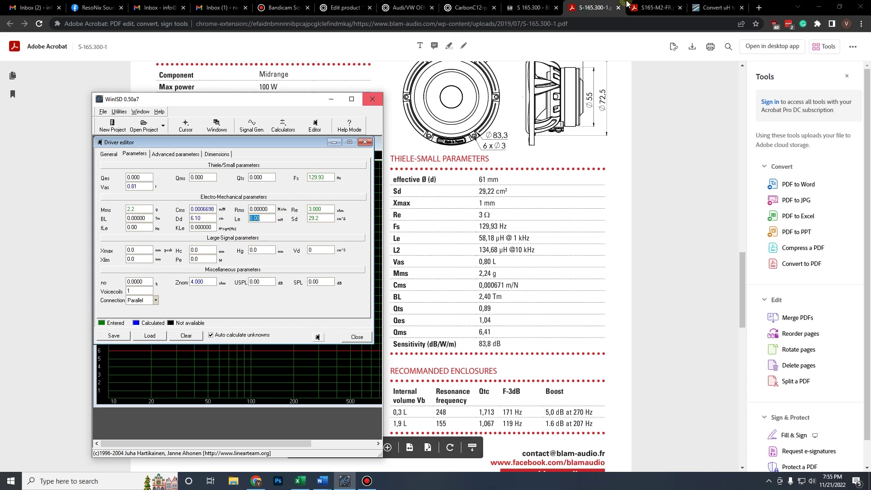
# Step: Convert 58.18 uH to millihenry on the unit converter page and enter the result, 0.05818 mH, as the MS 3.55's Le
pyautogui.click(715, 6)
pyautogui.moveTo(128, 171); pyautogui.dragTo(2, 175)
pyautogui.write('58')
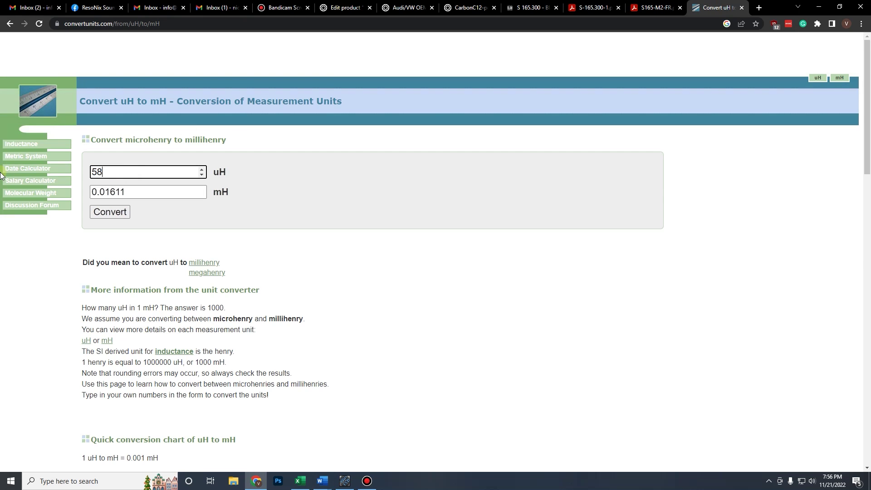
pyautogui.click(102, 211)
pyautogui.moveTo(202, 191); pyautogui.dragTo(2, 212)
pyautogui.hotkey('ctrl', 'c')
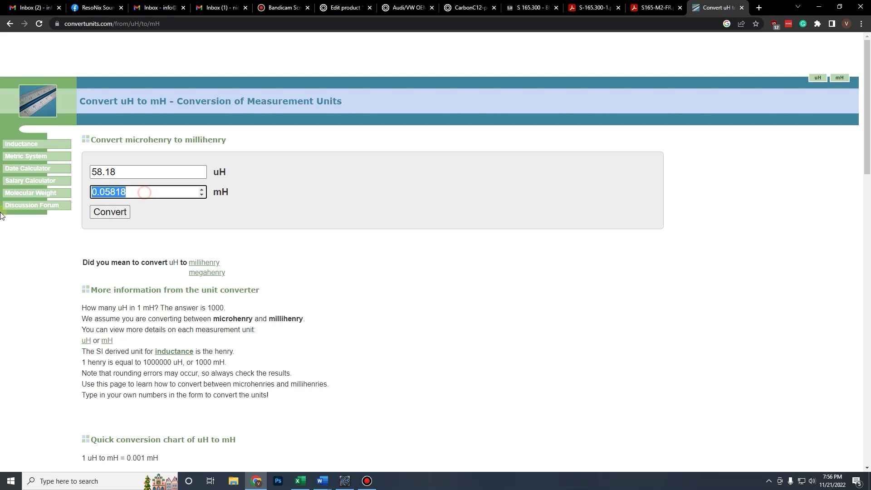
pyautogui.click(348, 487)
pyautogui.hotkey('ctrl', 'v')
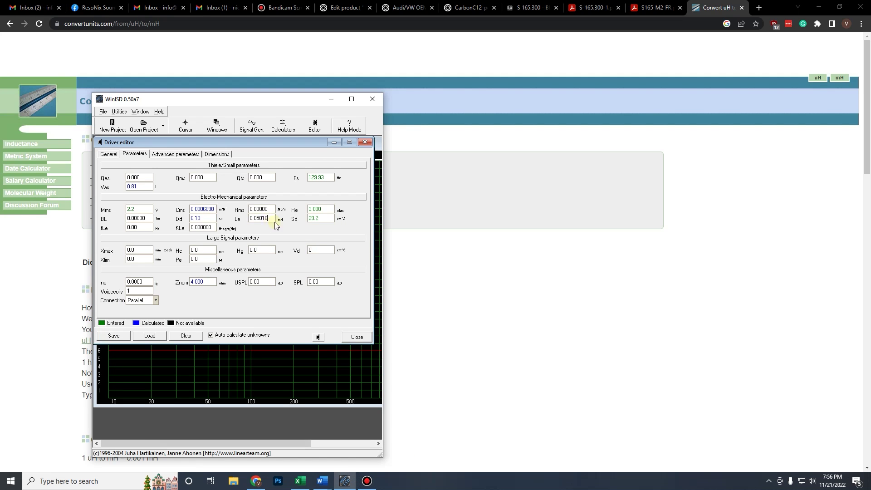
# Step: Bring up the Thiele-Small table in the S-165.300-1 datasheet and set the Signature MS3.55's BL to 2.40 Tm
pyautogui.doubleClick(139, 218)
pyautogui.click(656, 7)
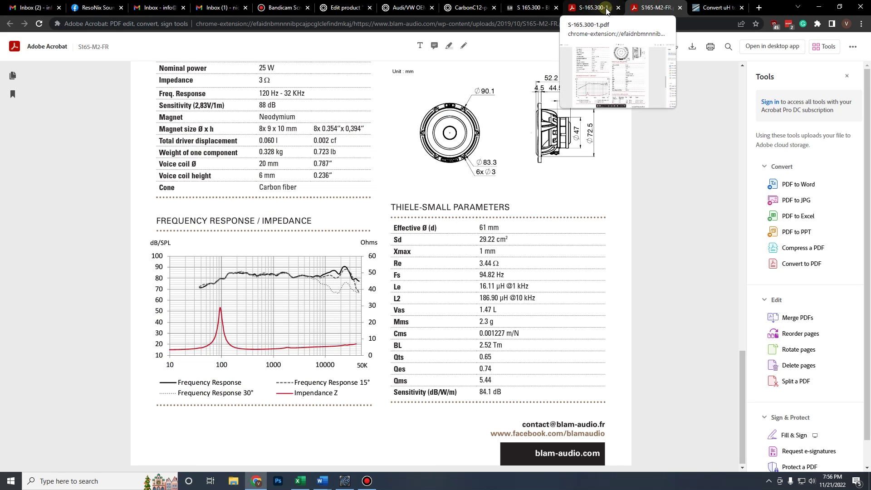
pyautogui.scroll(2, 535, 232)
pyautogui.scroll(3, 533, 232)
pyautogui.scroll(-3, 531, 233)
pyautogui.click(589, 9)
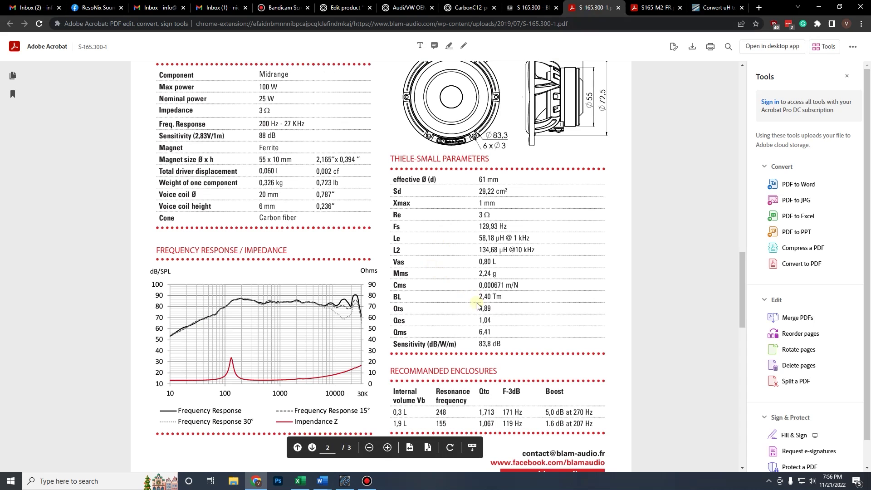
pyautogui.click(344, 481)
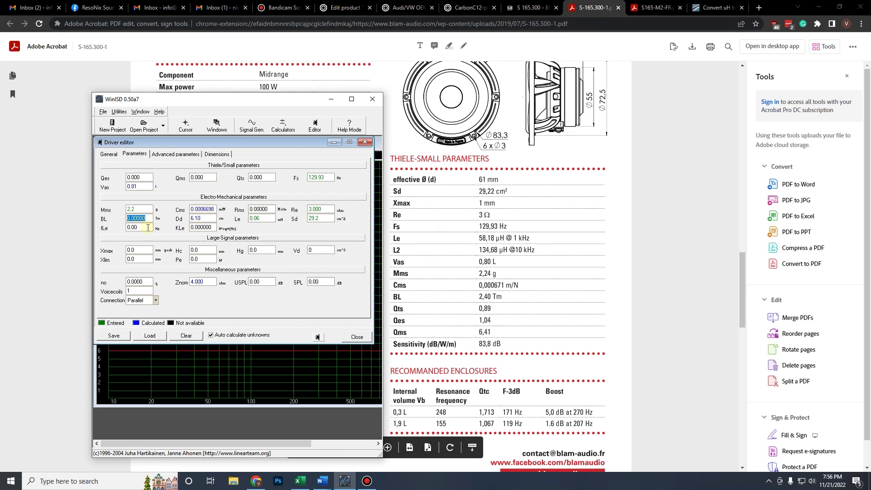
pyautogui.write('2.4')
# Step: Set the Signature MS3.55's Qms to 6.41 and check the Q values against the datasheet
pyautogui.click(204, 177)
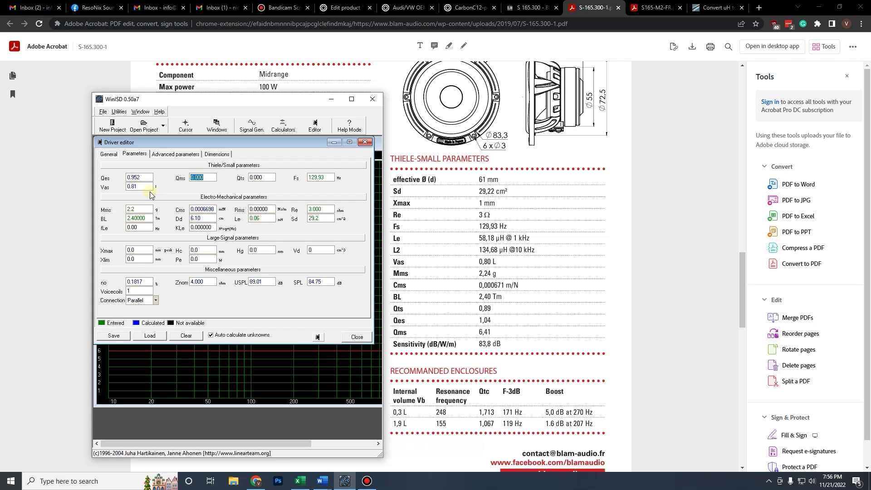
pyautogui.write('6.410')
pyautogui.click(212, 219)
pyautogui.doubleClick(493, 312)
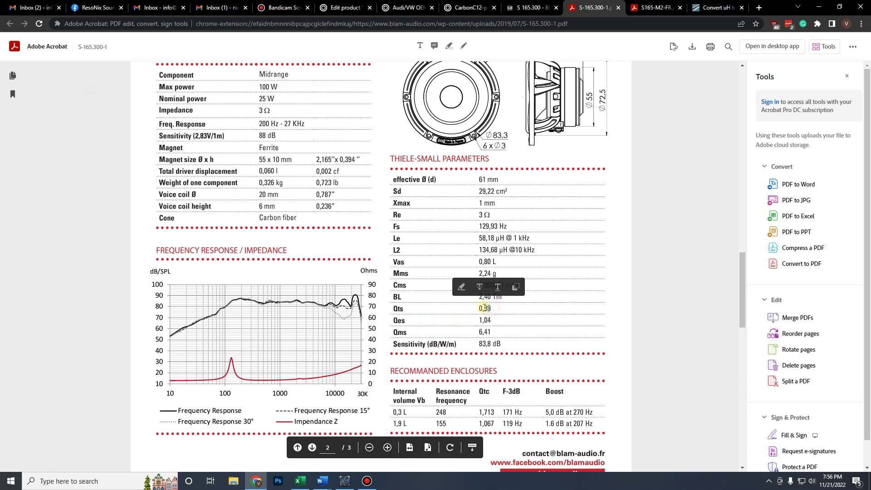
pyautogui.click(345, 481)
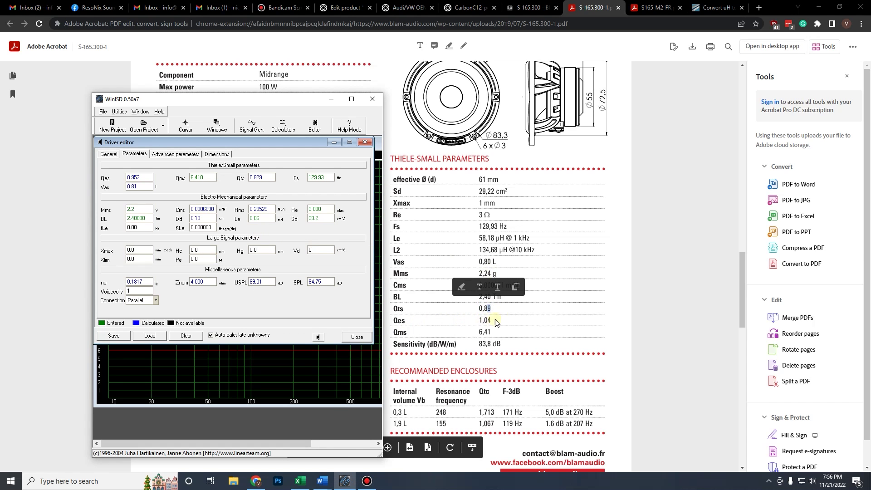
# Step: Set the Signature MS3.55's Xmax to 1 mm, save the driver and maximize the WinISD window
pyautogui.moveTo(140, 250); pyautogui.dragTo(105, 251)
pyautogui.write('1')
pyautogui.click(208, 250)
pyautogui.click(478, 259)
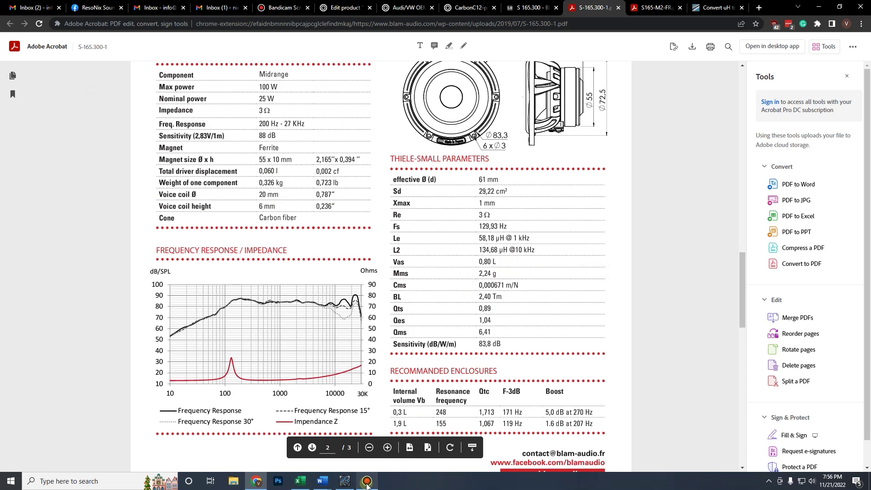
pyautogui.click(348, 484)
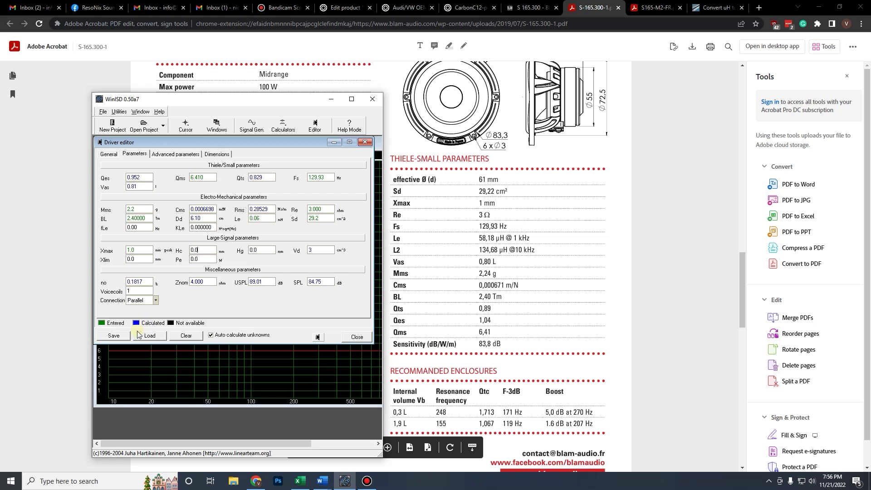
pyautogui.click(114, 336)
pyautogui.click(541, 267)
pyautogui.click(353, 99)
pyautogui.click(20, 29)
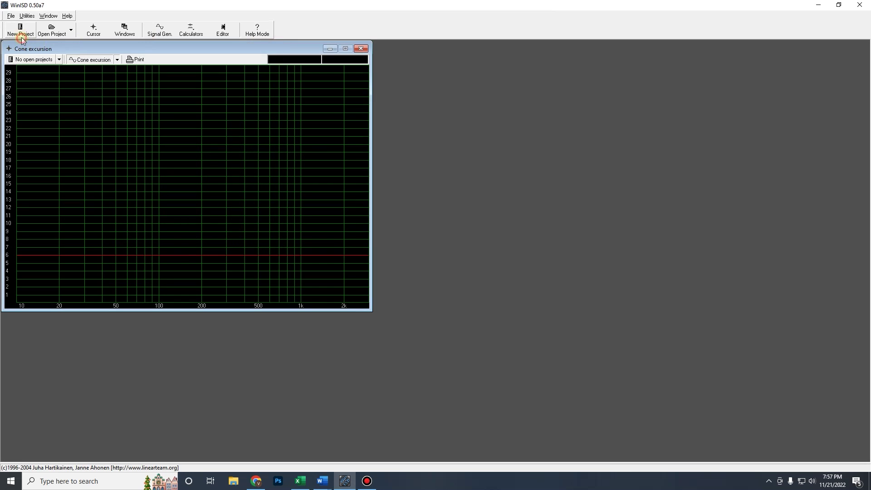
pyautogui.click(272, 258)
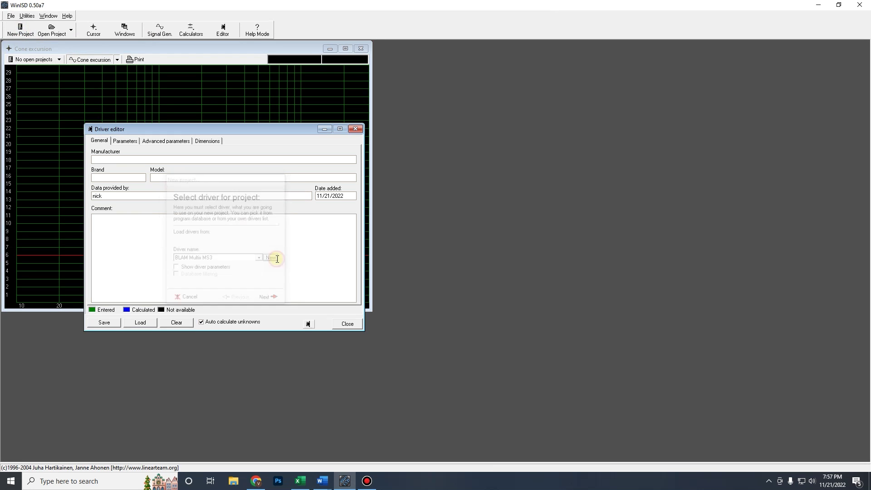
pyautogui.click(358, 130)
# Step: Create a closed-box project with the BLAM Multix MS3 driver and show its transfer function magnitude plot
pyautogui.click(20, 29)
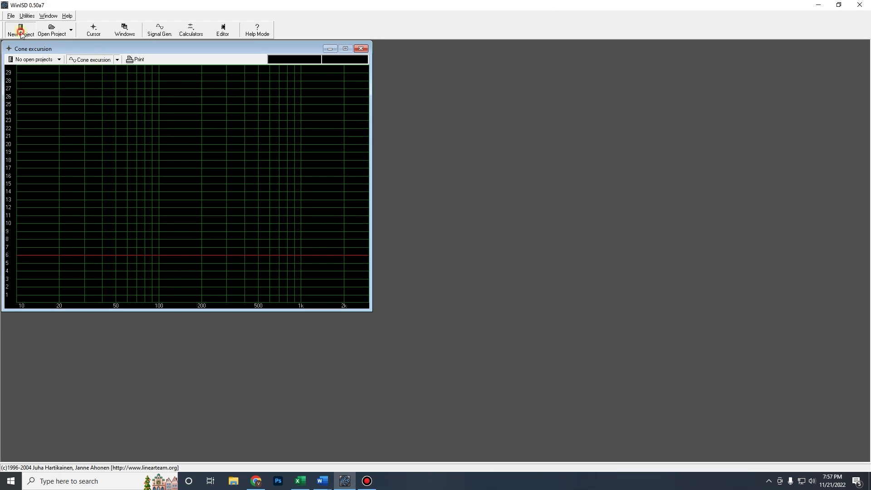
pyautogui.click(270, 299)
pyautogui.click(270, 299)
pyautogui.click(200, 233)
pyautogui.click(200, 233)
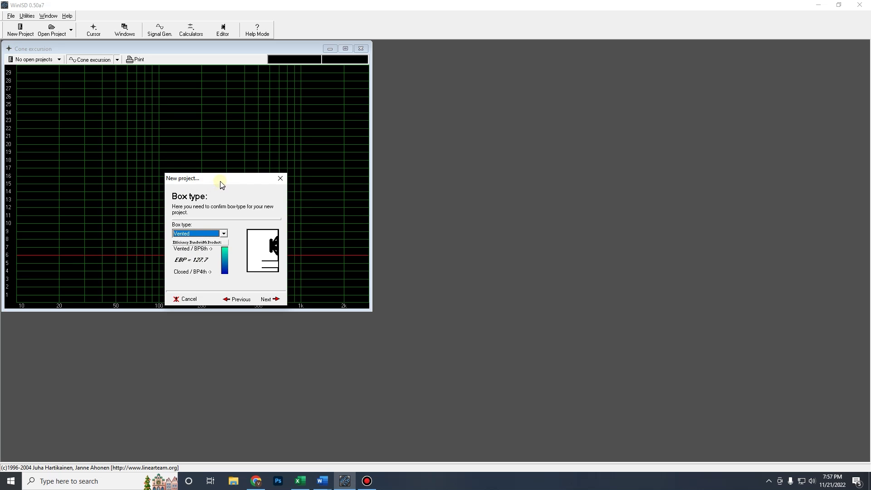
pyautogui.click(219, 233)
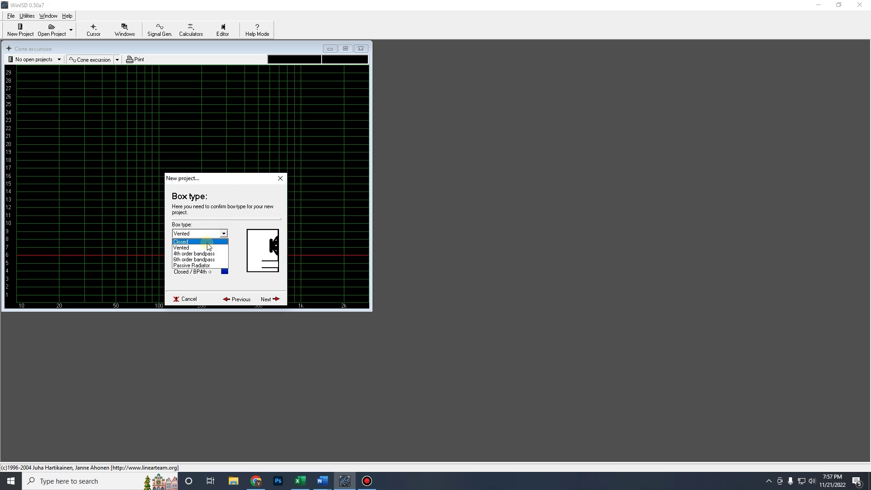
pyautogui.click(206, 239)
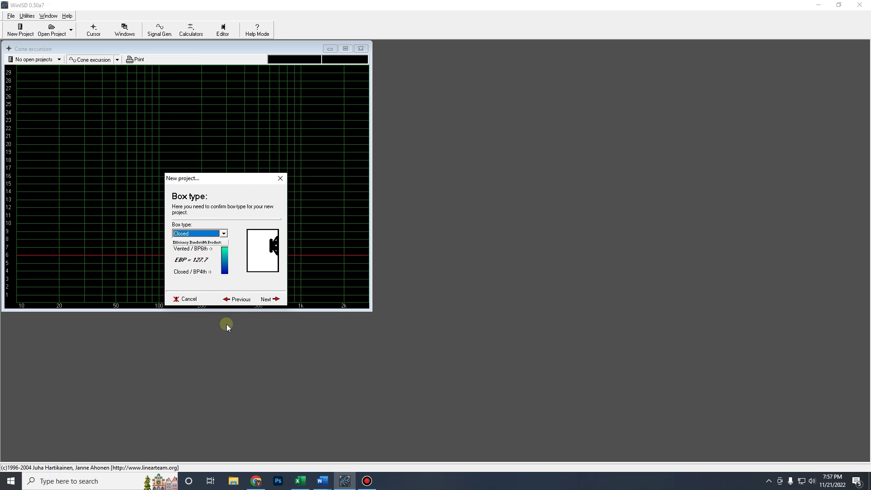
pyautogui.click(273, 302)
pyautogui.click(273, 301)
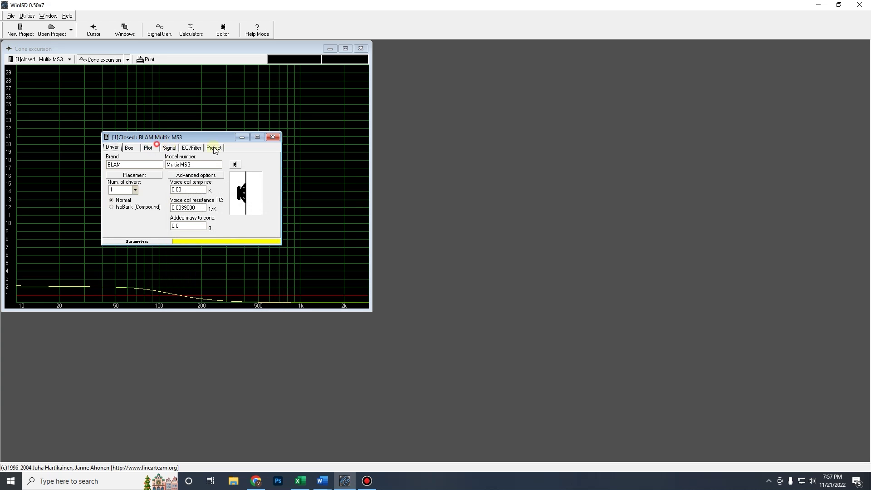
pyautogui.click(127, 59)
pyautogui.click(108, 77)
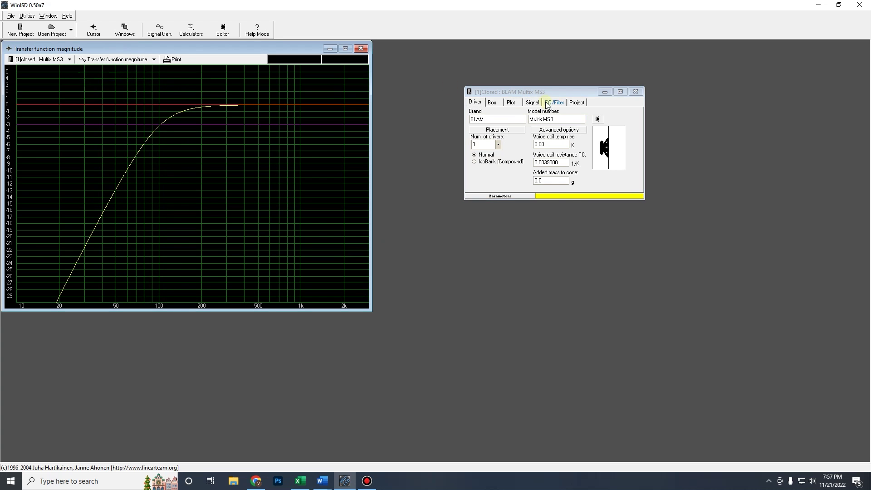
# Step: Create a closed-box project with the BLAM Signature MS3.55 driver and place its window below the Multix MS3 project
pyautogui.click(20, 29)
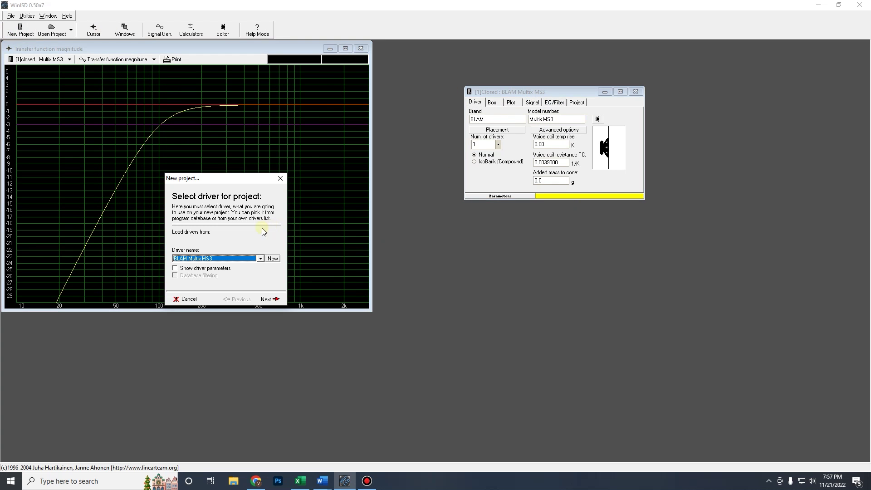
pyautogui.click(250, 258)
pyautogui.click(224, 277)
pyautogui.click(270, 299)
pyautogui.click(269, 299)
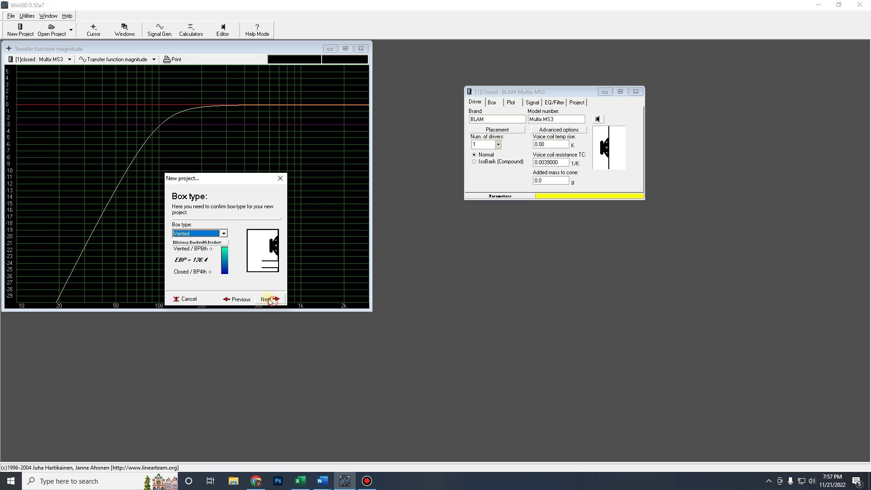
pyautogui.click(207, 230)
pyautogui.click(211, 248)
pyautogui.click(269, 298)
pyautogui.click(268, 299)
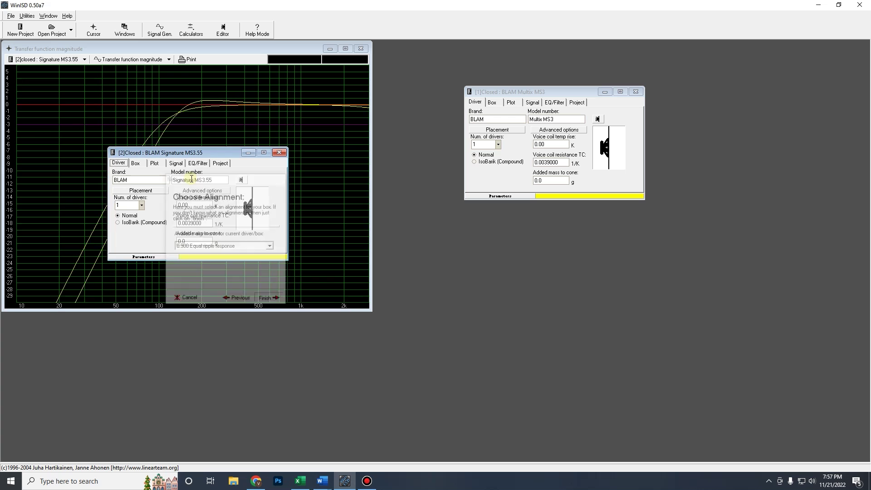
pyautogui.moveTo(193, 155)
pyautogui.mouseDown()
pyautogui.moveTo(535, 221)
pyautogui.moveTo(558, 211)
pyautogui.moveTo(547, 216)
pyautogui.mouseUp()
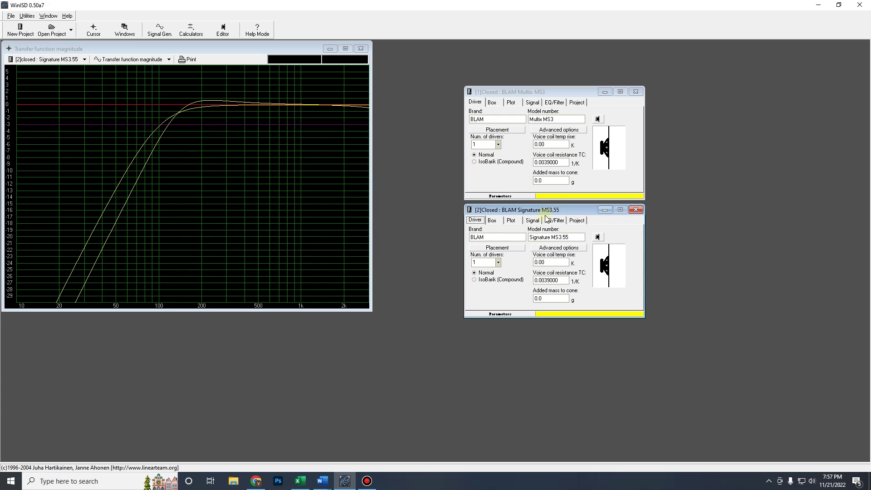
# Step: Change the Signature MS3.55 project's curve colour to cyan
pyautogui.click(553, 314)
pyautogui.click(441, 151)
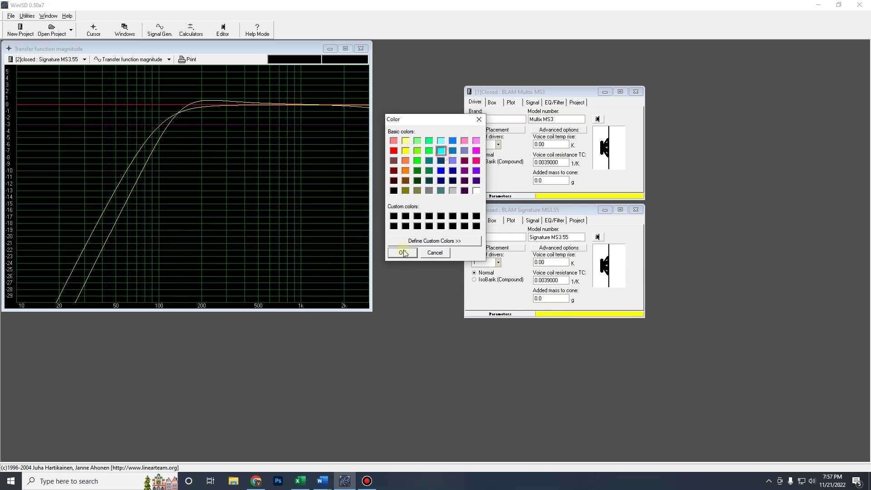
pyautogui.click(403, 253)
# Step: Set the box volume to 1.5 ft³ in both the Multix MS3 and Signature MS3.55 projects
pyautogui.click(490, 220)
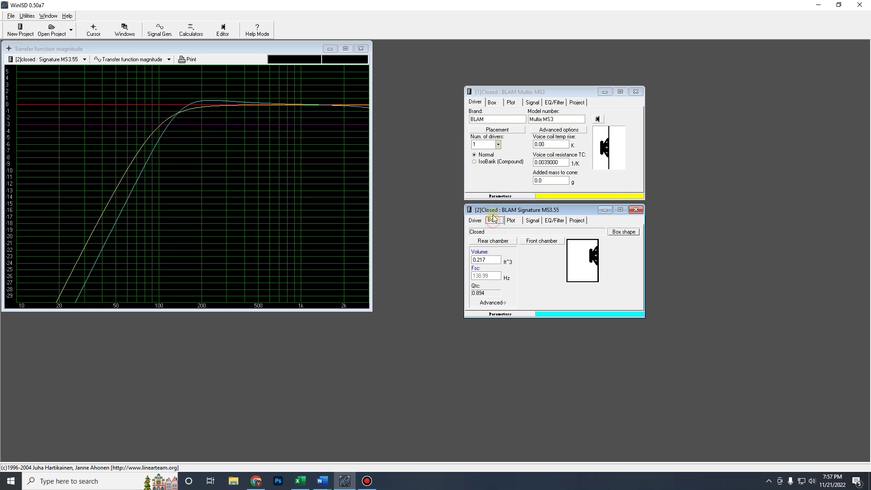
pyautogui.click(492, 103)
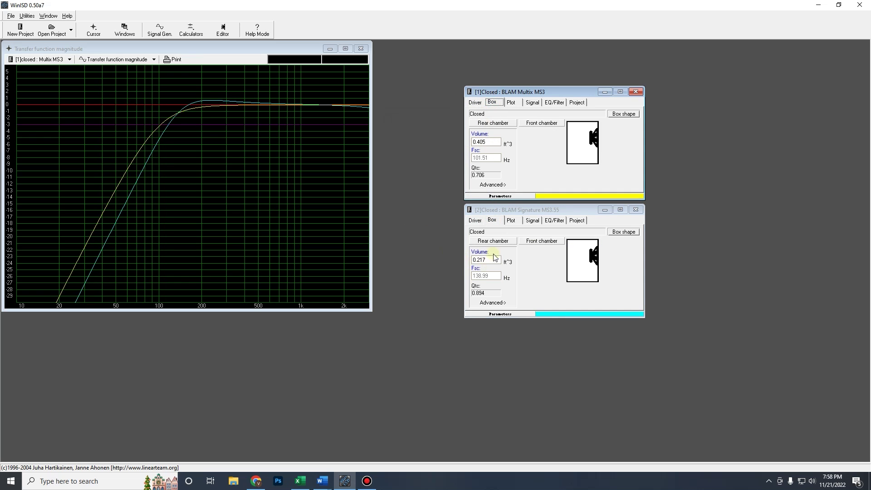
pyautogui.doubleClick(496, 140)
pyautogui.write('1.5')
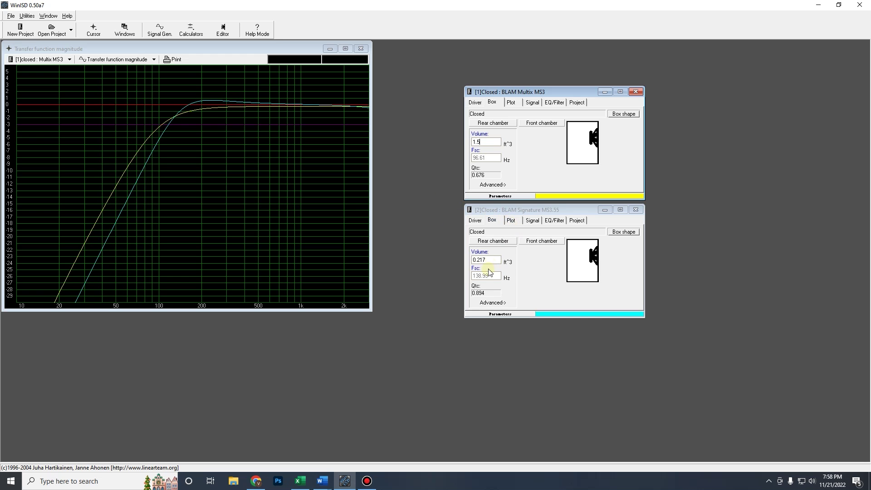
pyautogui.doubleClick(490, 259)
pyautogui.write('1.5')
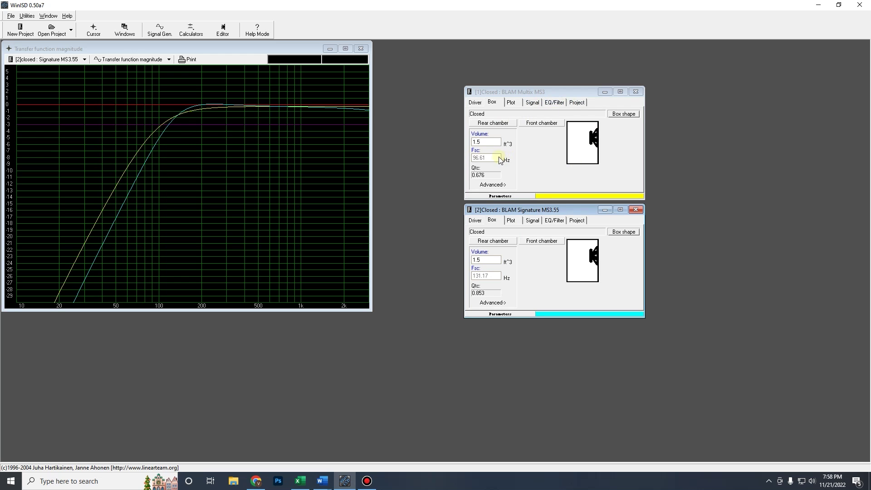
# Step: Trace the Multix MS3 curve with the cursor and extend the graphs' frequency range to end at 20000 Hz
pyautogui.click(535, 98)
pyautogui.moveTo(219, 109); pyautogui.dragTo(127, 168)
pyautogui.moveTo(158, 141); pyautogui.dragTo(262, 97)
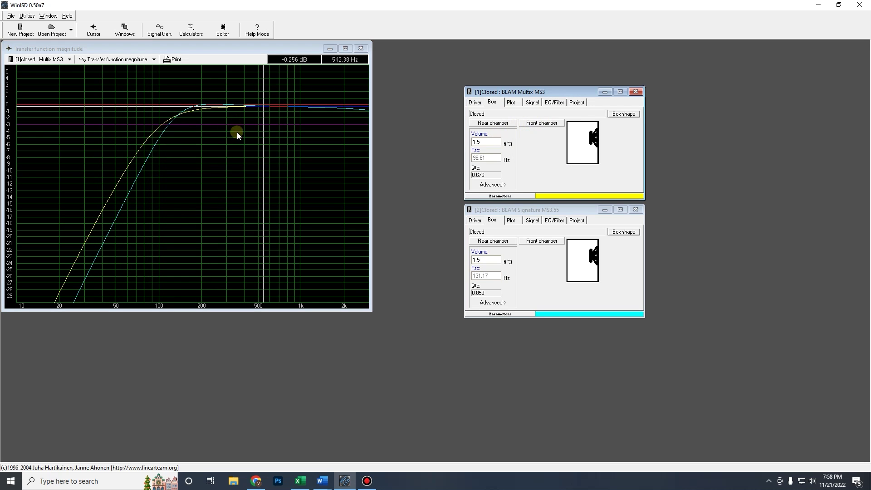
pyautogui.rightClick(300, 160)
pyautogui.rightClick(292, 166)
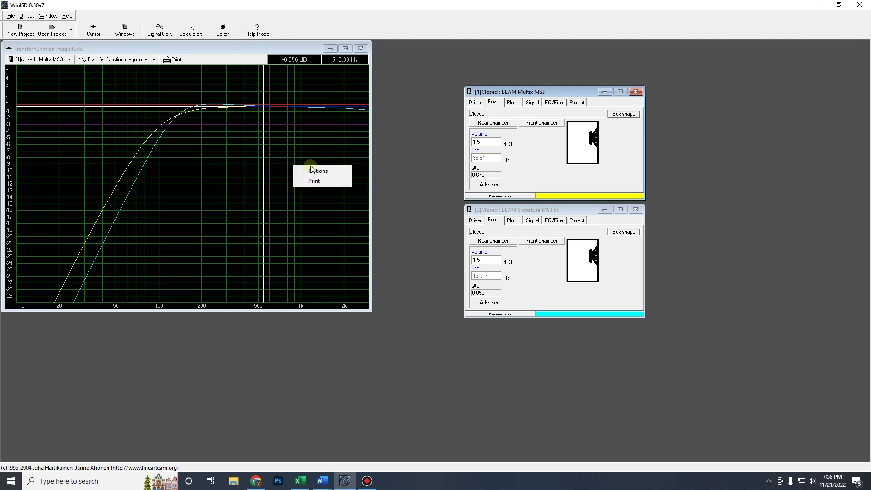
pyautogui.click(313, 171)
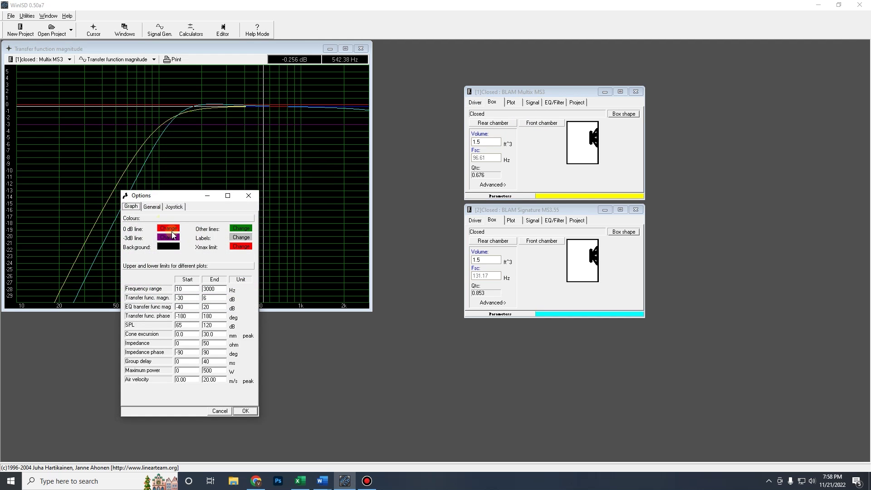
pyautogui.doubleClick(224, 291)
pyautogui.write('20000')
pyautogui.click(245, 410)
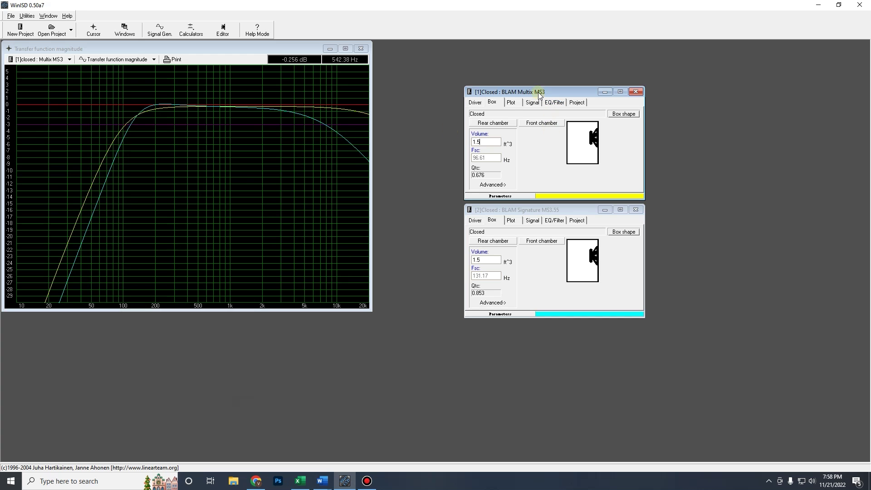
# Step: Trace the Multix MS3's transfer function curve with the cursor to examine its upper-frequency roll-off and midrange level
pyautogui.click(336, 112)
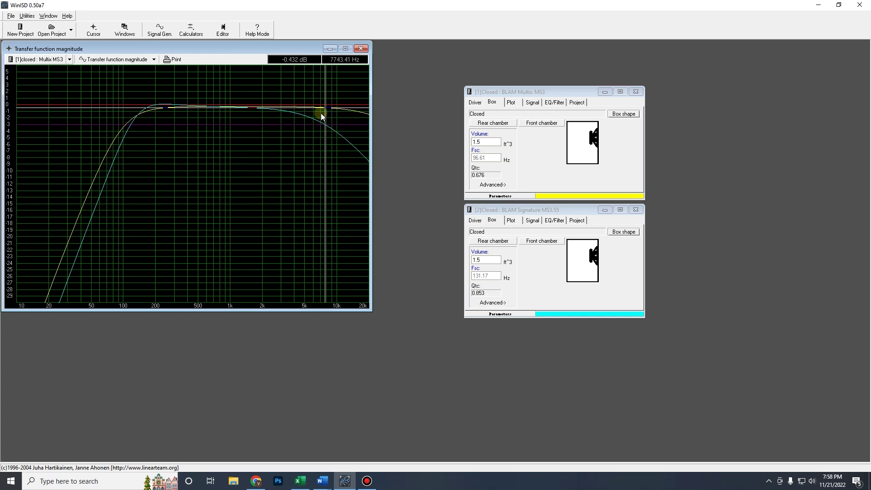
pyautogui.click(349, 112)
pyautogui.click(367, 112)
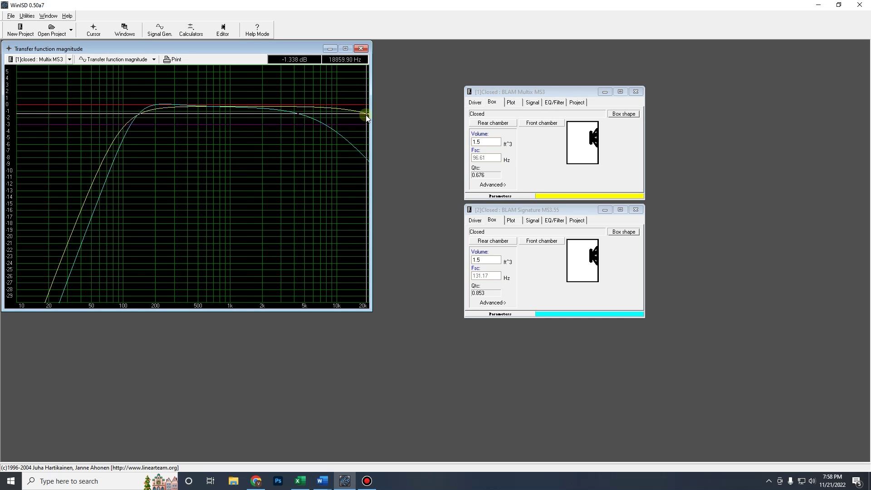
pyautogui.moveTo(309, 101); pyautogui.dragTo(254, 113)
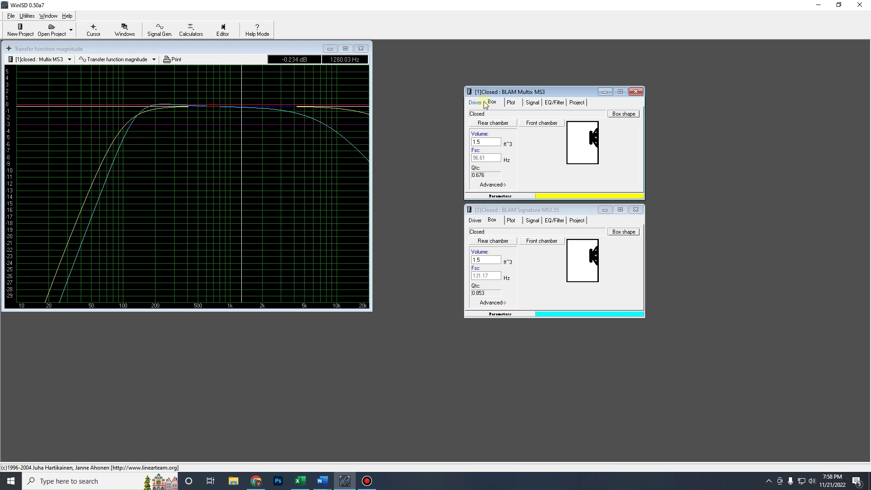
# Step: Reposition both project windows and set the Signature MS3.55's system input power to 75 W
pyautogui.moveTo(513, 93); pyautogui.dragTo(504, 84)
pyautogui.moveTo(534, 210)
pyautogui.mouseDown()
pyautogui.moveTo(508, 210)
pyautogui.moveTo(527, 213)
pyautogui.mouseUp()
pyautogui.click(524, 222)
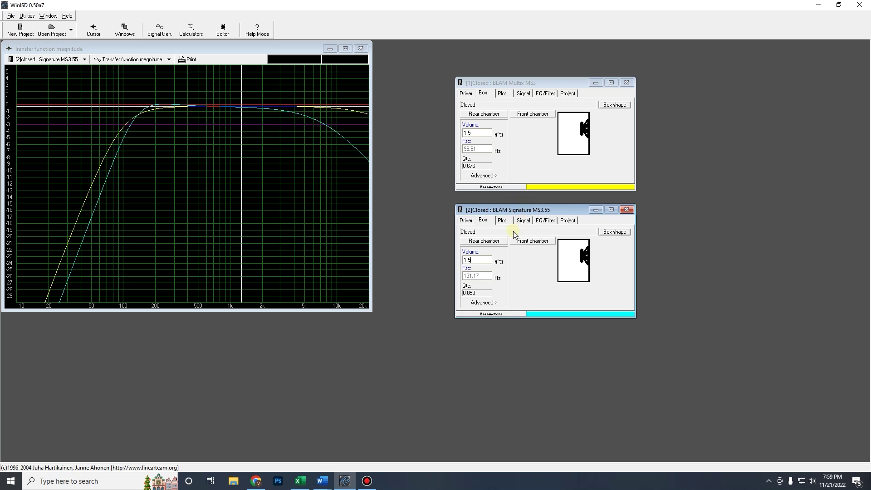
pyautogui.click(523, 220)
pyautogui.doubleClick(480, 248)
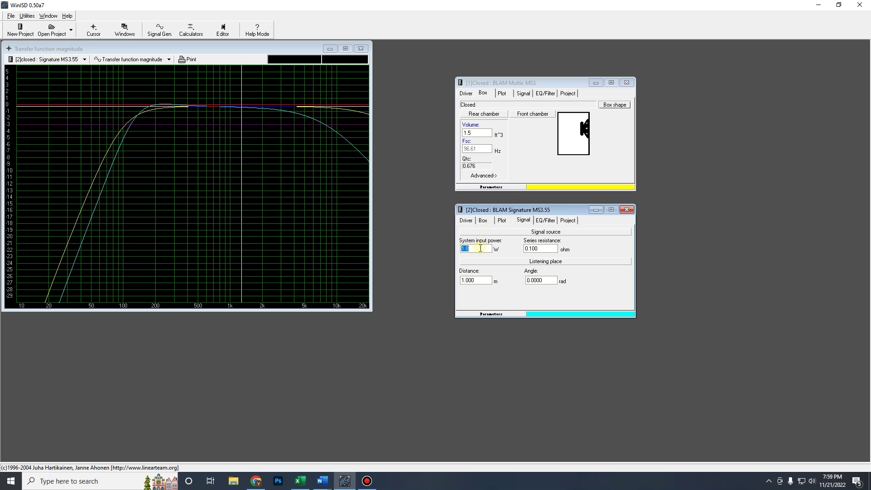
pyautogui.write('75')
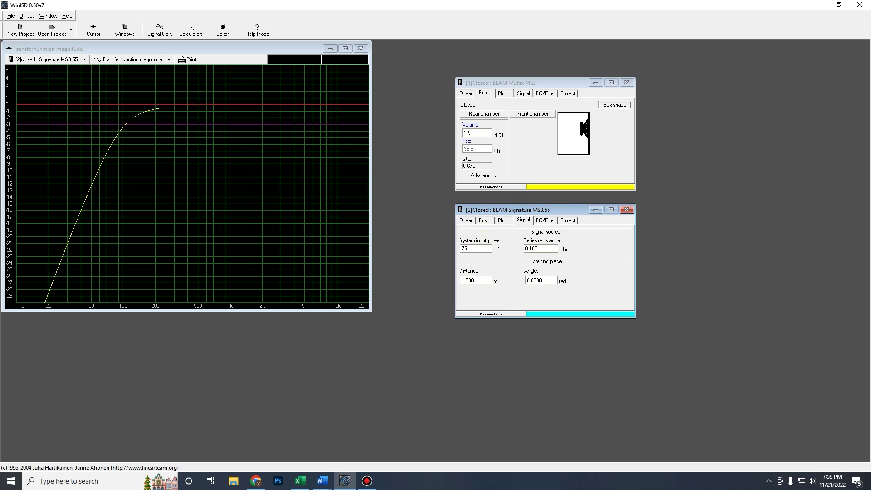
# Step: Expand the driver parameter lists in both project windows, moving the Signature MS3.55 window down to make room
pyautogui.click(494, 317)
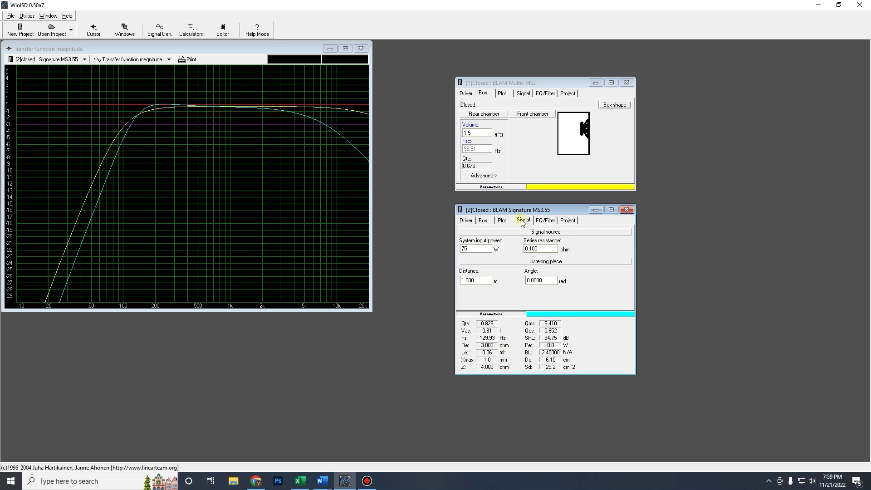
pyautogui.moveTo(504, 210); pyautogui.dragTo(504, 273)
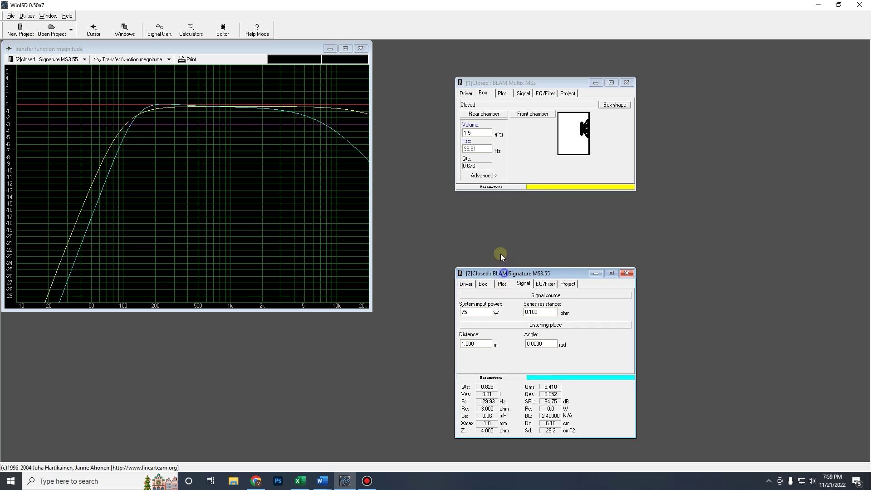
pyautogui.click(495, 187)
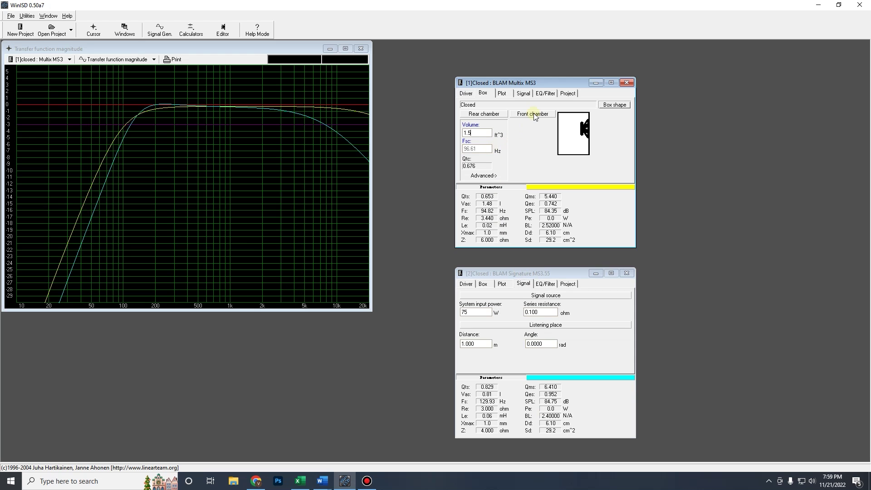
# Step: Try 75 W and 80 W as the Multix MS3's system input power, and settle on 85 W
pyautogui.click(550, 93)
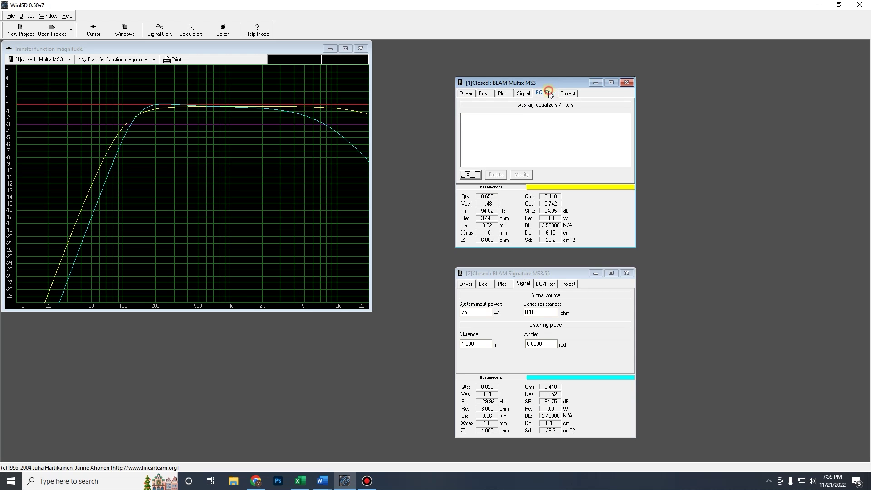
pyautogui.click(522, 93)
pyautogui.write('75')
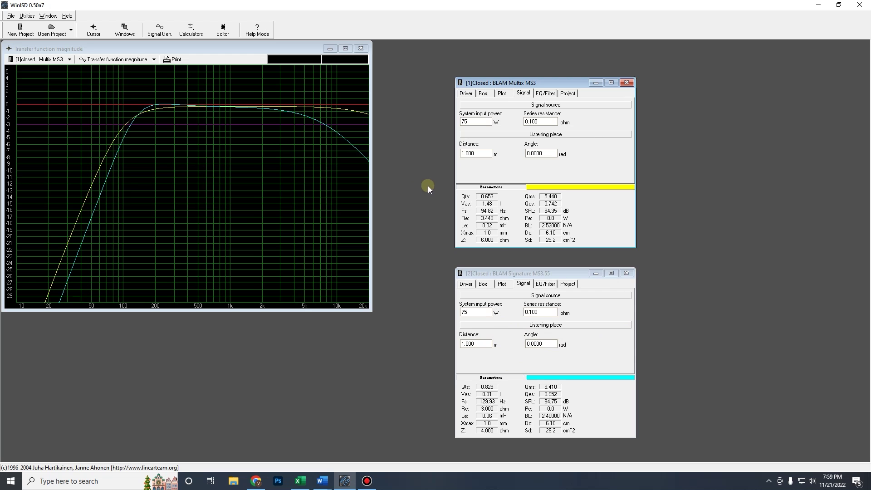
pyautogui.doubleClick(477, 122)
pyautogui.write('80')
pyautogui.doubleClick(473, 312)
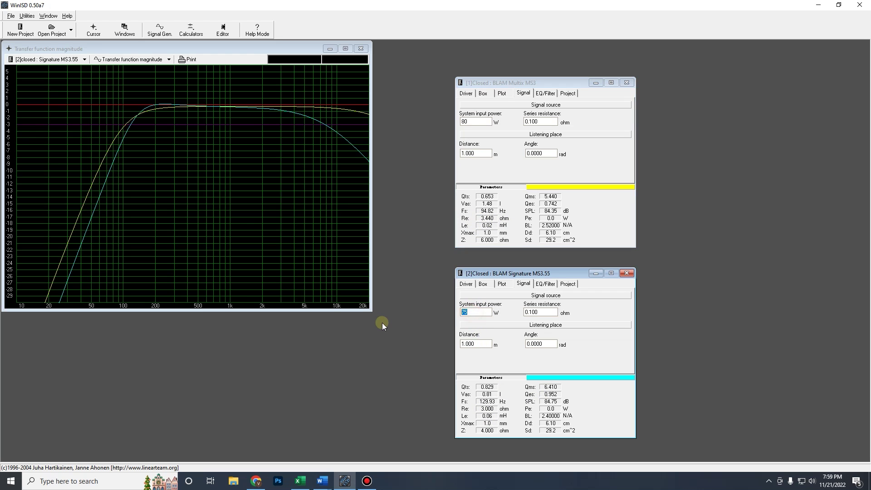
pyautogui.click(474, 120)
pyautogui.press('BackSpace')
pyautogui.write('5')
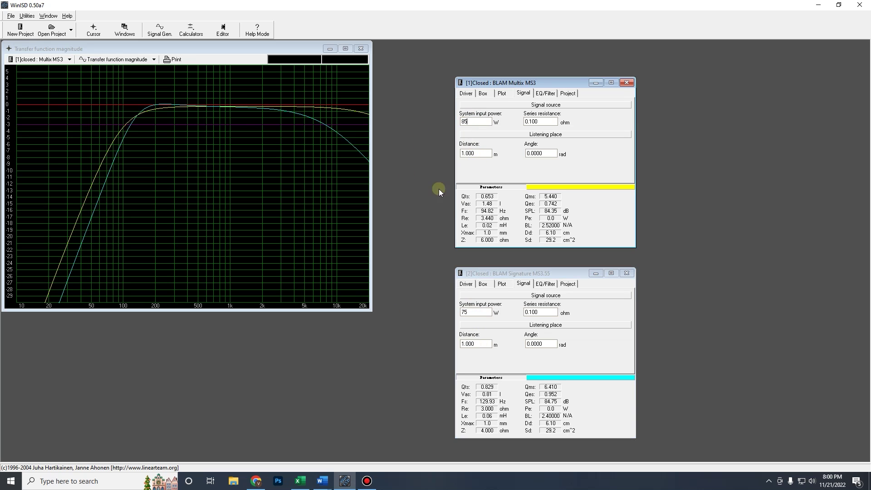
# Step: Set the Signature MS3.55's system input power to 100 W and switch the graph to SPL
pyautogui.doubleClick(474, 312)
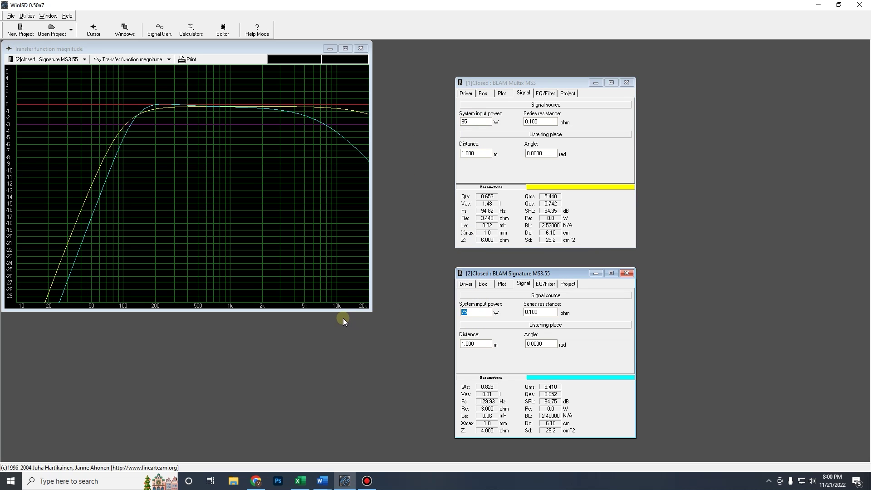
pyautogui.write('100')
pyautogui.click(143, 59)
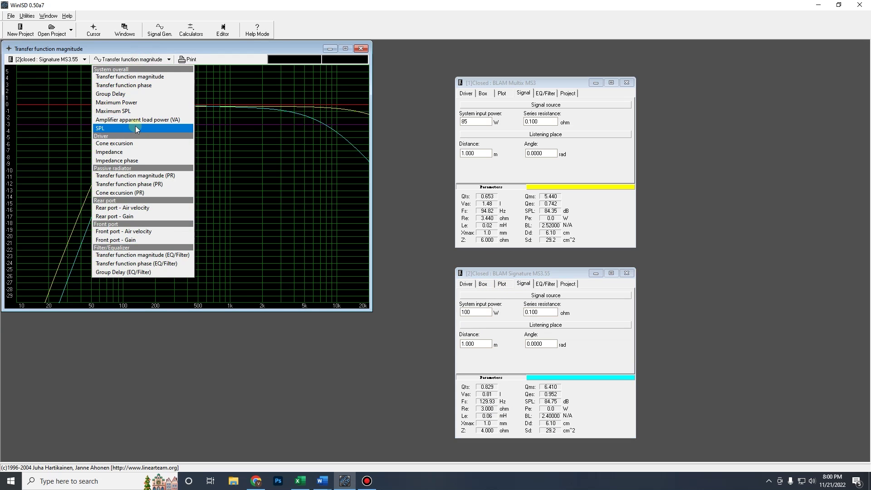
pyautogui.click(135, 127)
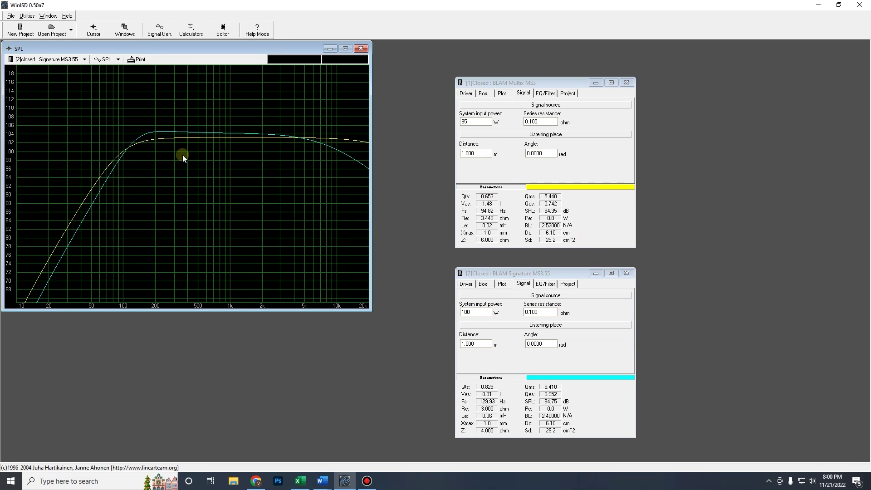
# Step: Trace the SPL curves of the Signature MS3.55 and the Multix MS3 with the cursor to compare their output levels
pyautogui.click(128, 145)
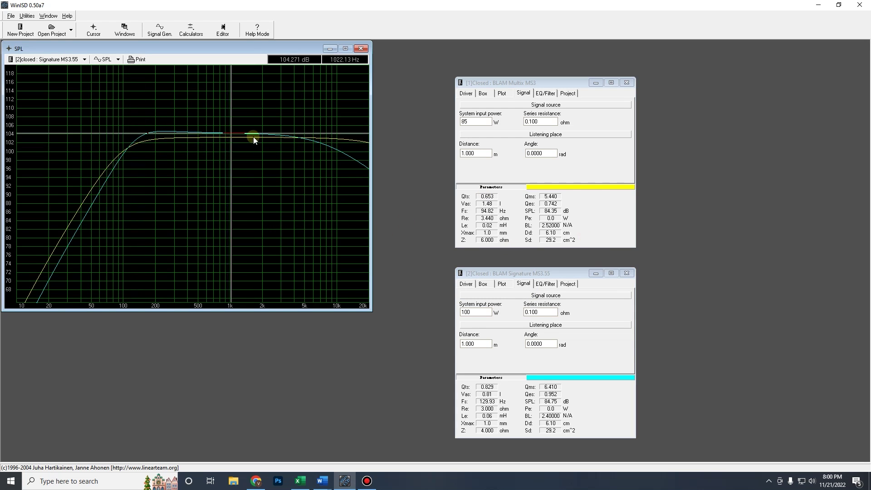
pyautogui.moveTo(207, 144); pyautogui.dragTo(130, 150)
pyautogui.click(606, 286)
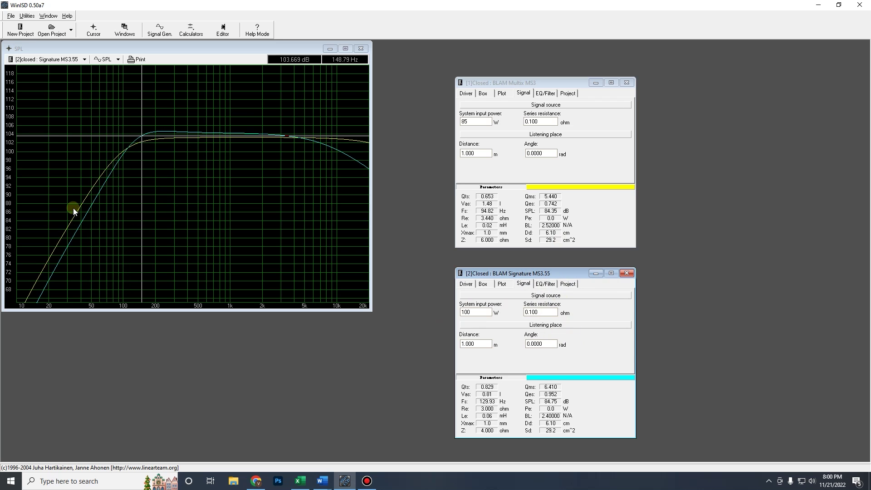
pyautogui.moveTo(139, 140)
pyautogui.mouseDown()
pyautogui.moveTo(306, 153)
pyautogui.moveTo(129, 185)
pyautogui.moveTo(73, 233)
pyautogui.mouseUp()
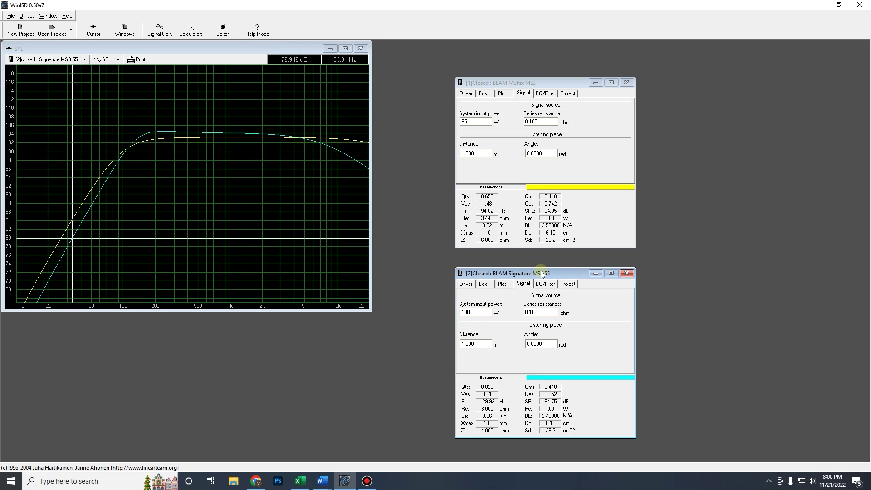
pyautogui.click(534, 83)
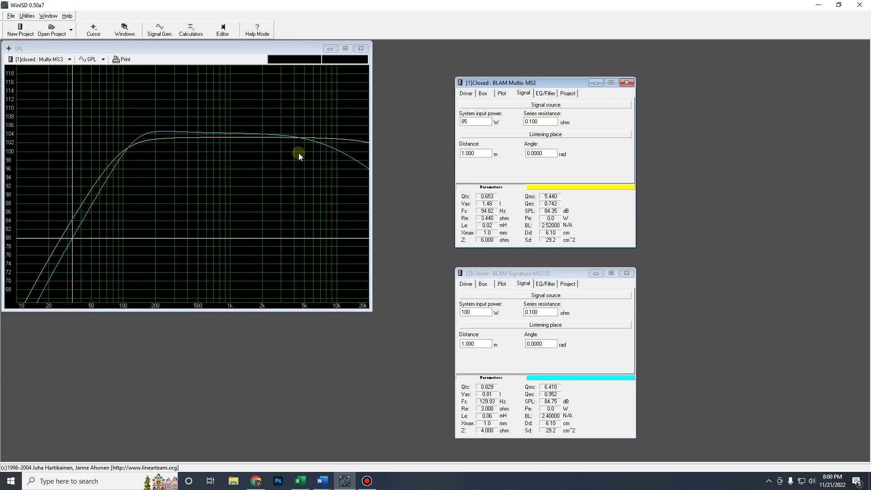
pyautogui.moveTo(123, 151); pyautogui.dragTo(228, 137)
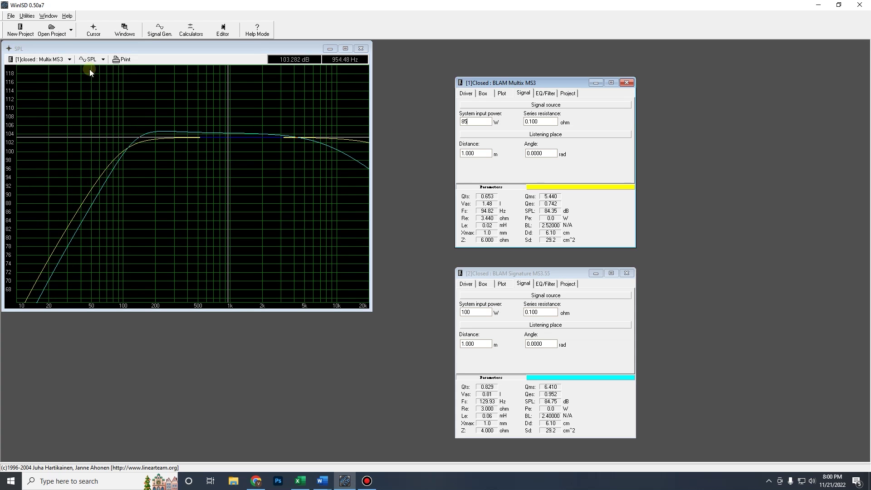
# Step: Switch the graph to cone excursion and limit its excursion range to 5 mm in the graph options
pyautogui.click(100, 59)
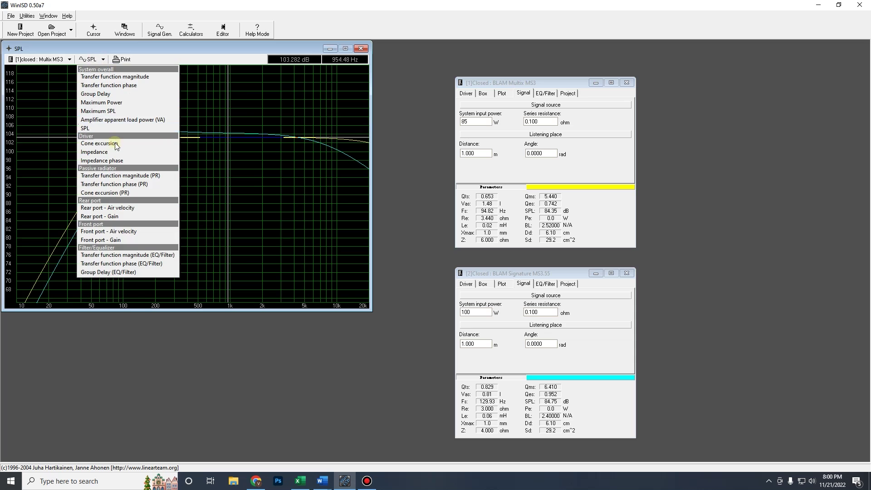
pyautogui.click(114, 142)
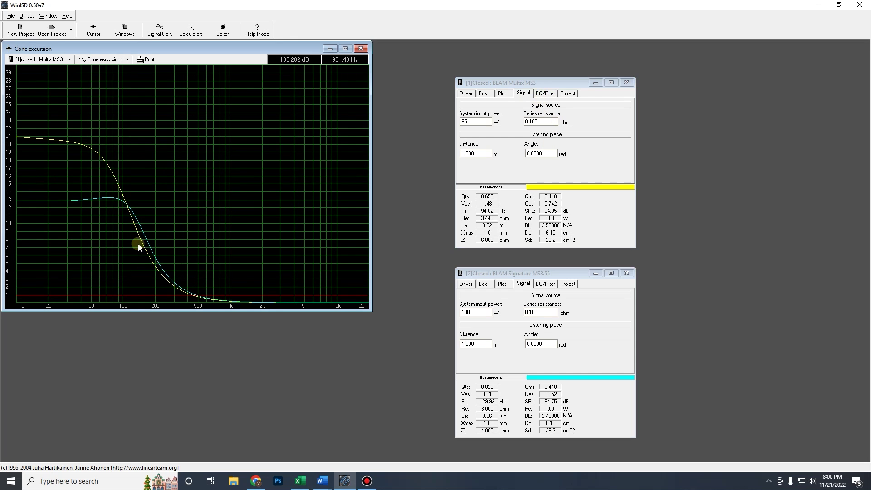
pyautogui.rightClick(300, 208)
pyautogui.click(311, 214)
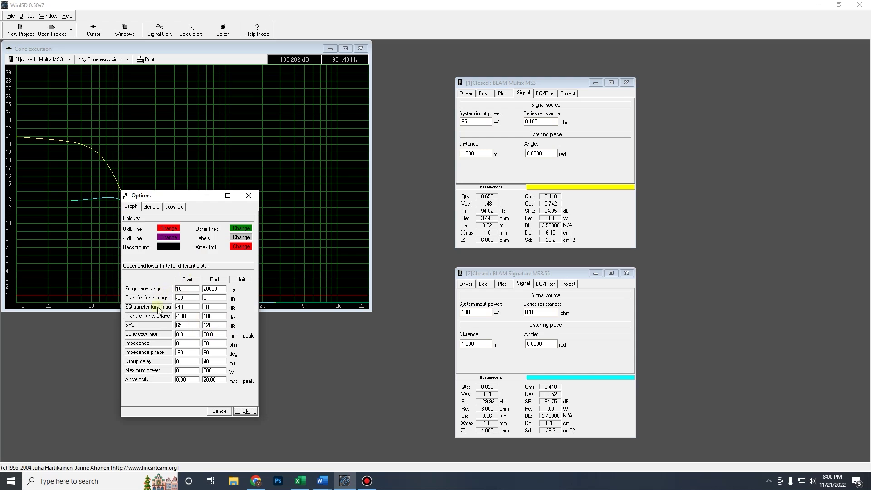
pyautogui.doubleClick(216, 335)
pyautogui.write('5')
pyautogui.click(246, 411)
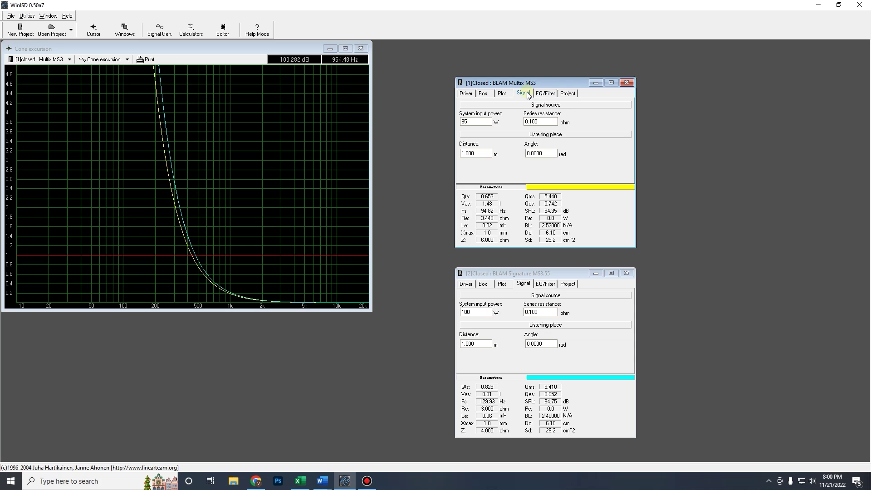
# Step: Add a 200 Hz fourth-order Linkwitz-Riley highpass filter to the Multix MS3 and read its peak excursion
pyautogui.click(545, 93)
pyautogui.click(471, 174)
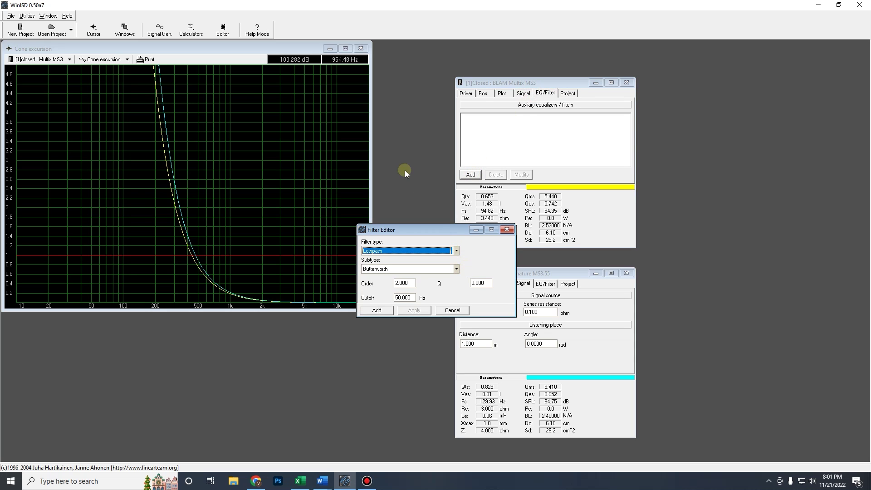
pyautogui.click(431, 251)
pyautogui.click(394, 265)
pyautogui.click(400, 269)
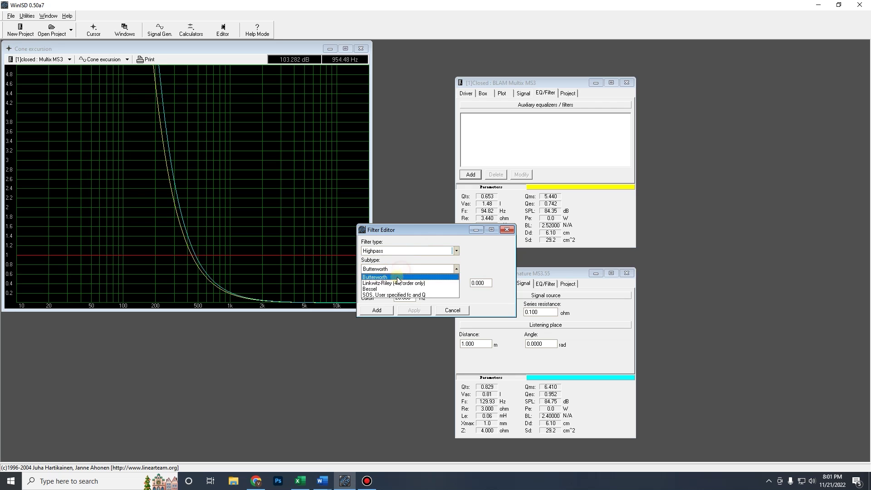
pyautogui.click(399, 282)
pyautogui.click(412, 298)
pyautogui.moveTo(391, 298); pyautogui.dragTo(417, 298)
pyautogui.write('29')
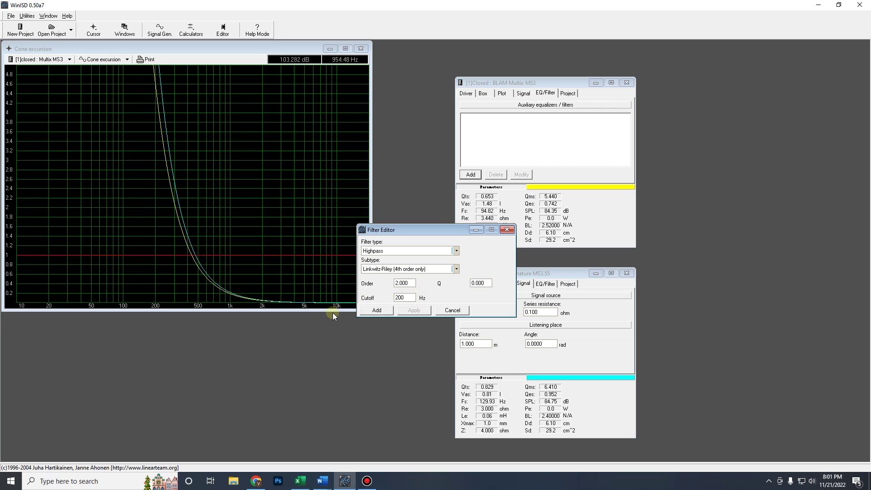
pyautogui.click(376, 310)
pyautogui.click(160, 202)
# Step: Set the cutoff of the Multix MS3's highpass filter to 350 Hz
pyautogui.click(520, 118)
pyautogui.doubleClick(521, 118)
pyautogui.moveTo(414, 298); pyautogui.dragTo(350, 296)
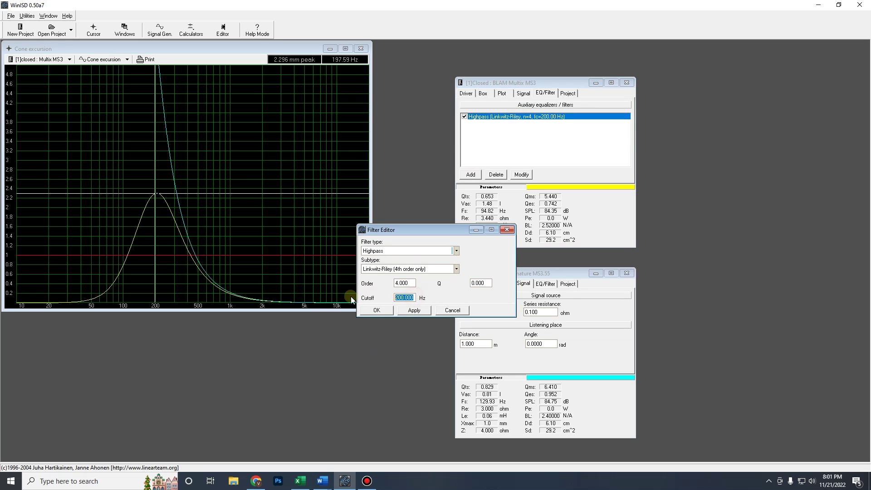
pyautogui.write('350')
pyautogui.click(380, 310)
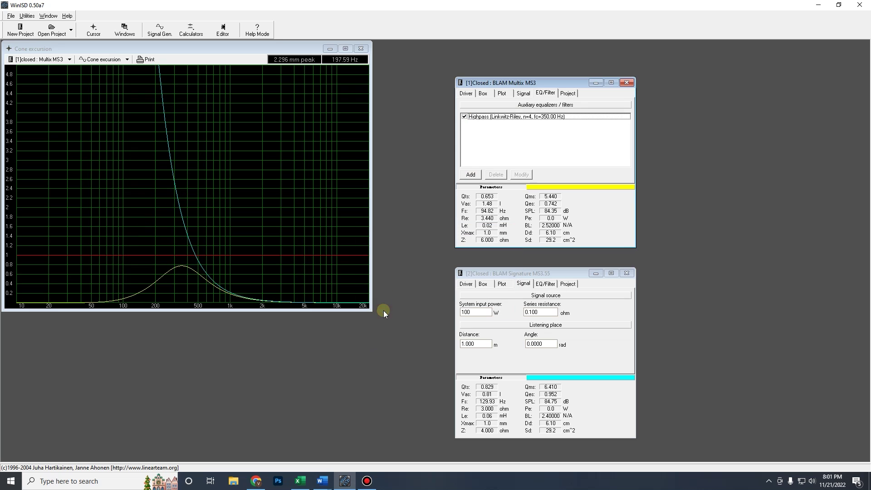
# Step: Set the cutoff of the Multix MS3's highpass filter to 300 Hz
pyautogui.doubleClick(527, 117)
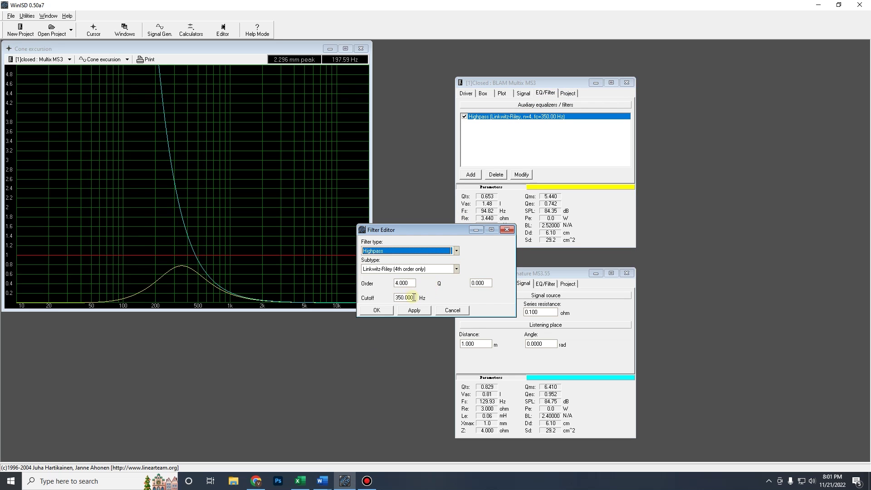
pyautogui.moveTo(415, 297); pyautogui.dragTo(305, 296)
pyautogui.write('300')
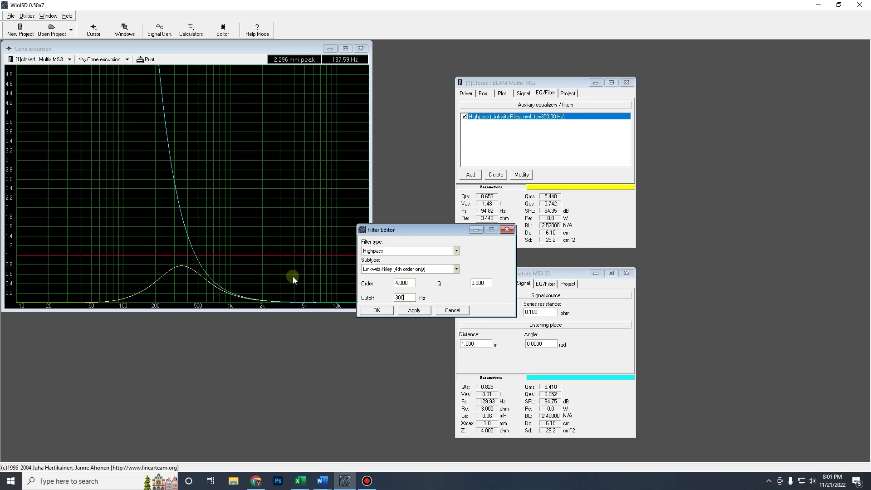
pyautogui.click(379, 310)
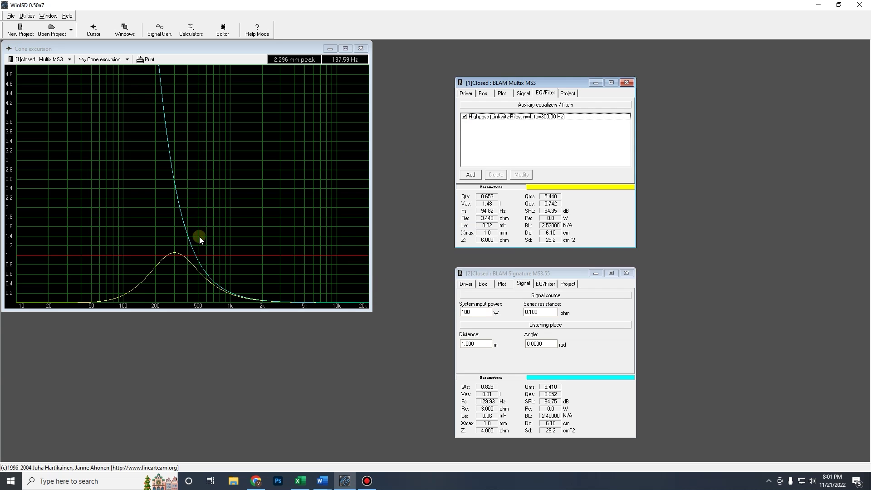
# Step: Add a 250 Hz fourth-order Linkwitz-Riley highpass filter to the Signature MS3.55
pyautogui.click(539, 284)
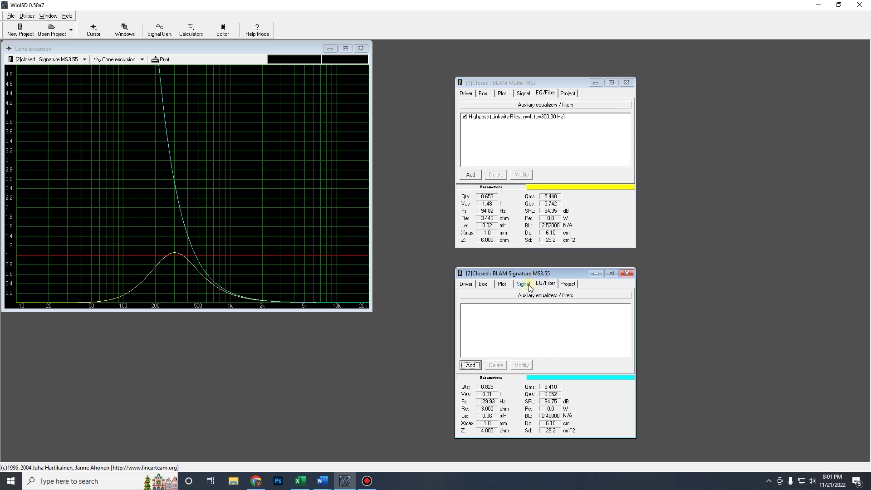
pyautogui.click(476, 364)
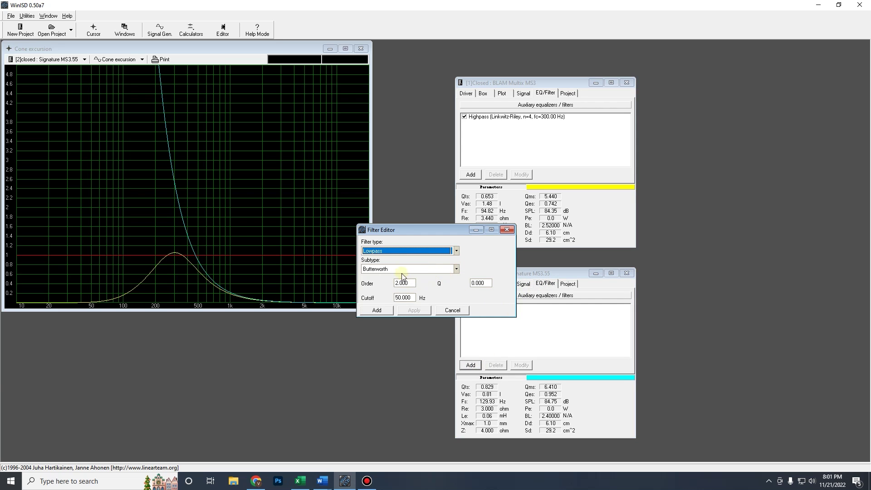
pyautogui.click(391, 251)
pyautogui.click(391, 251)
pyautogui.click(392, 250)
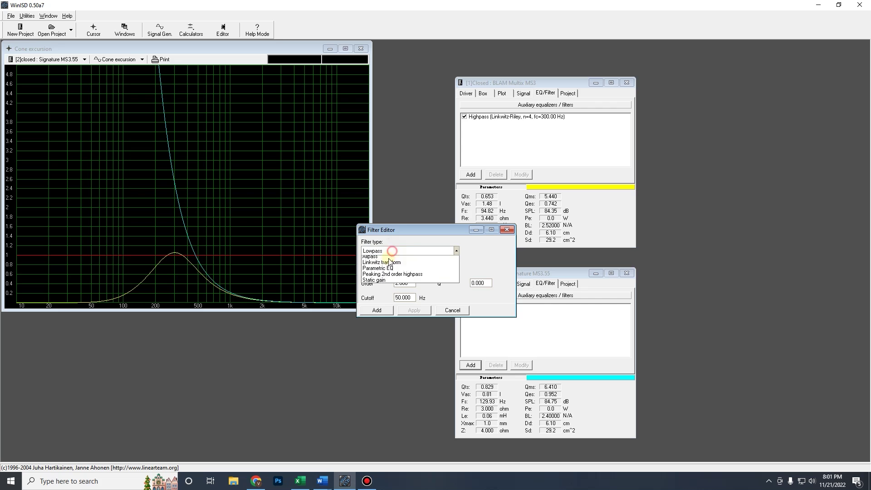
pyautogui.click(391, 263)
pyautogui.click(391, 269)
pyautogui.click(392, 283)
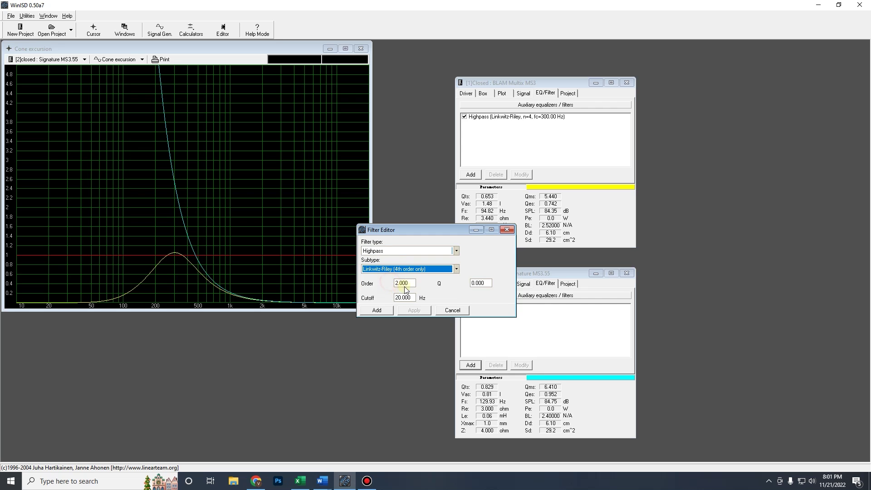
pyautogui.doubleClick(403, 297)
pyautogui.write('250')
pyautogui.click(377, 310)
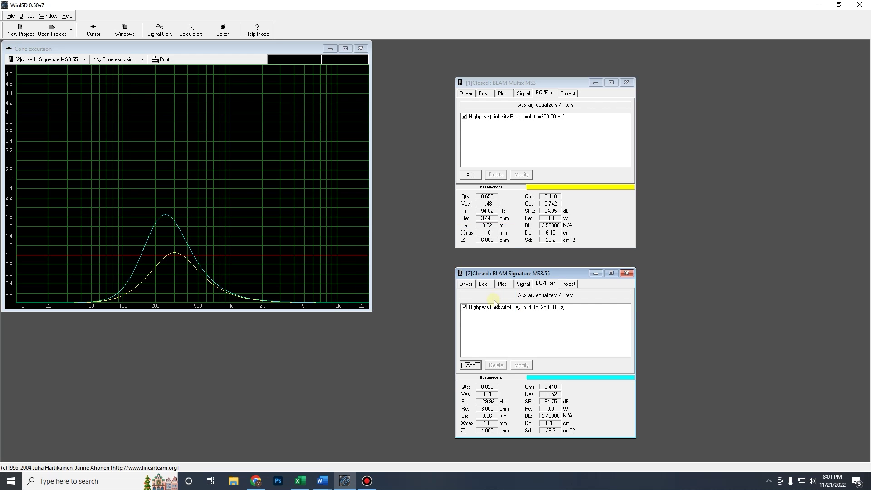
# Step: Set the cutoff of the Signature MS3.55's highpass filter to 300 Hz
pyautogui.doubleClick(496, 307)
pyautogui.doubleClick(414, 297)
pyautogui.write('300')
pyautogui.click(367, 313)
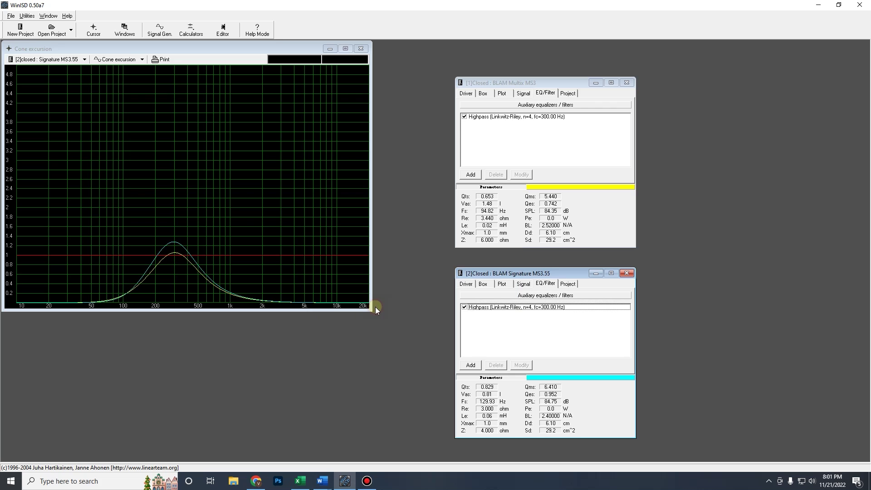
# Step: Set the cutoff of the Signature MS3.55's highpass filter to 320 Hz
pyautogui.doubleClick(506, 309)
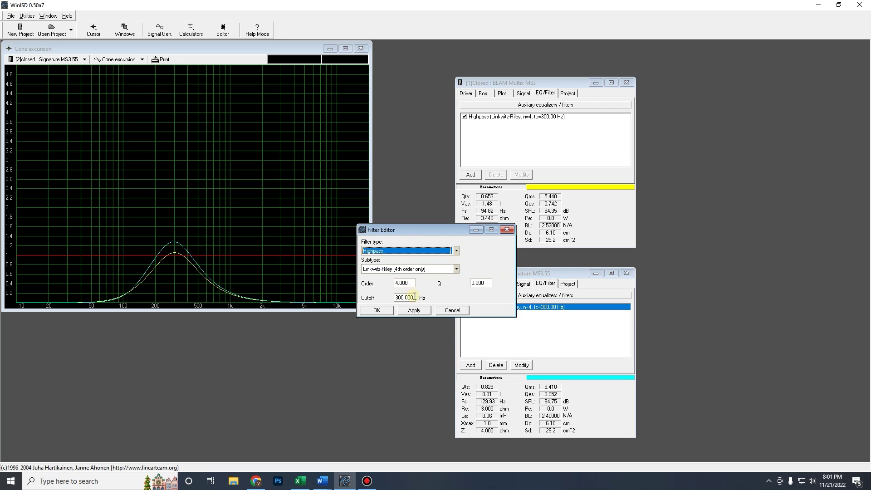
pyautogui.doubleClick(412, 297)
pyautogui.write('320')
pyautogui.click(378, 309)
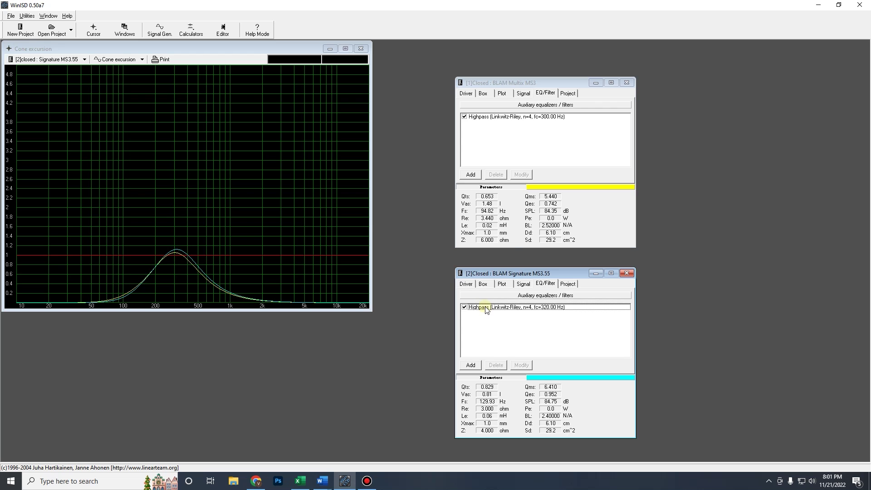
# Step: Set the cutoff of the Signature MS3.55's highpass filter to 330 Hz and check the peak of its cone excursion curve
pyautogui.doubleClick(486, 308)
pyautogui.moveTo(409, 300); pyautogui.dragTo(372, 303)
pyautogui.write('330')
pyautogui.click(376, 310)
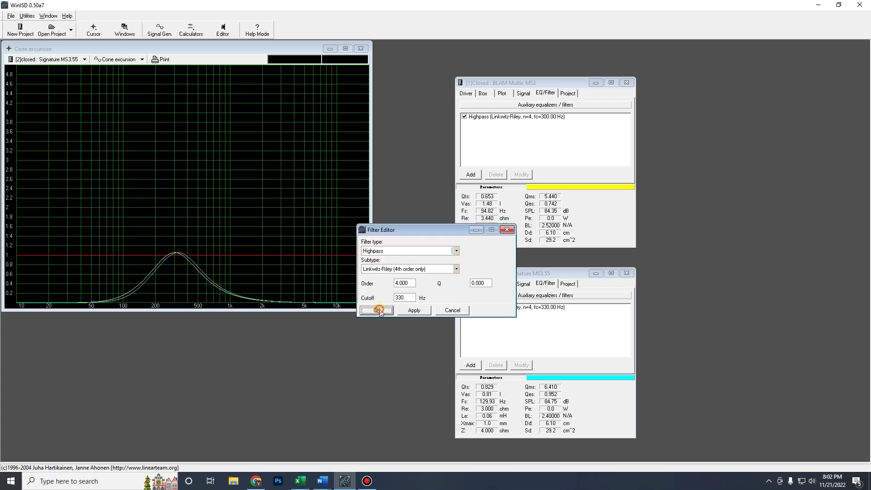
pyautogui.click(195, 249)
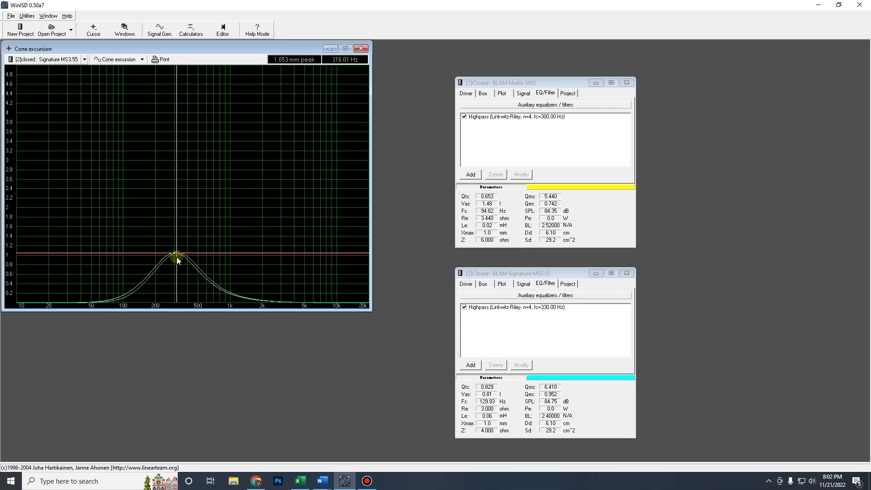
pyautogui.click(140, 257)
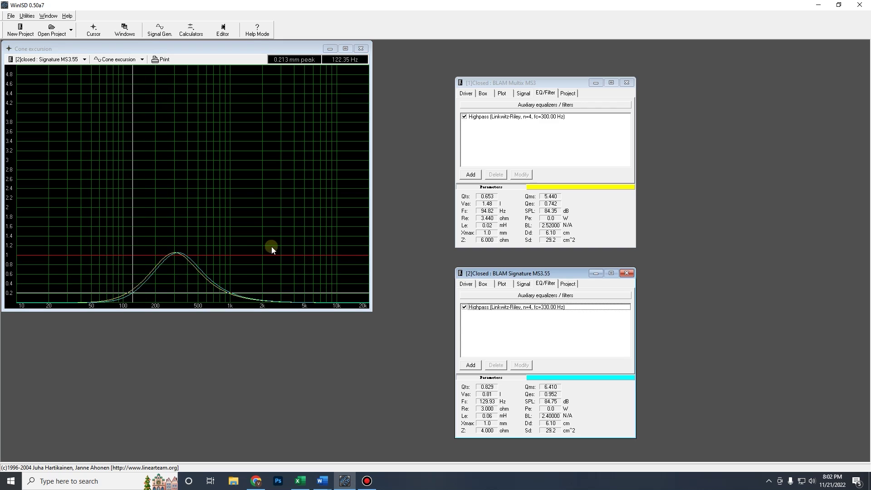
# Step: Show the SPL graph and inspect the high-frequency rolloff of the Signature MS3.55 up to 20 kHz
pyautogui.click(109, 58)
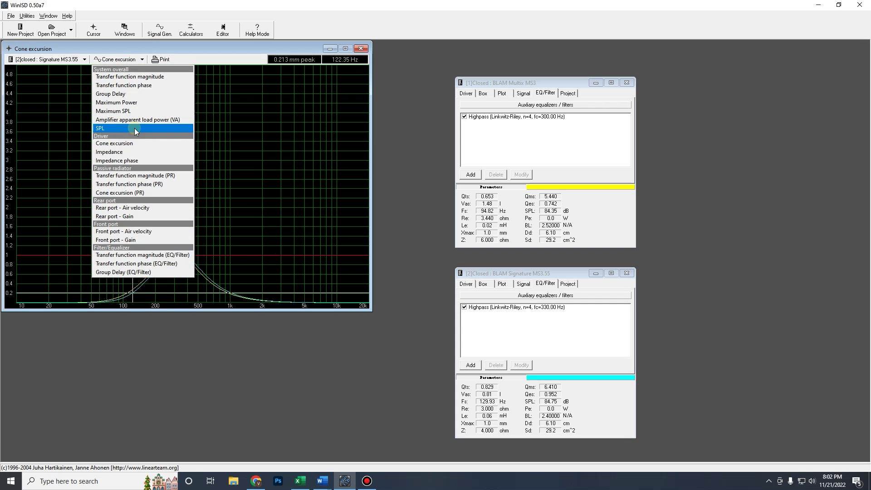
pyautogui.click(126, 130)
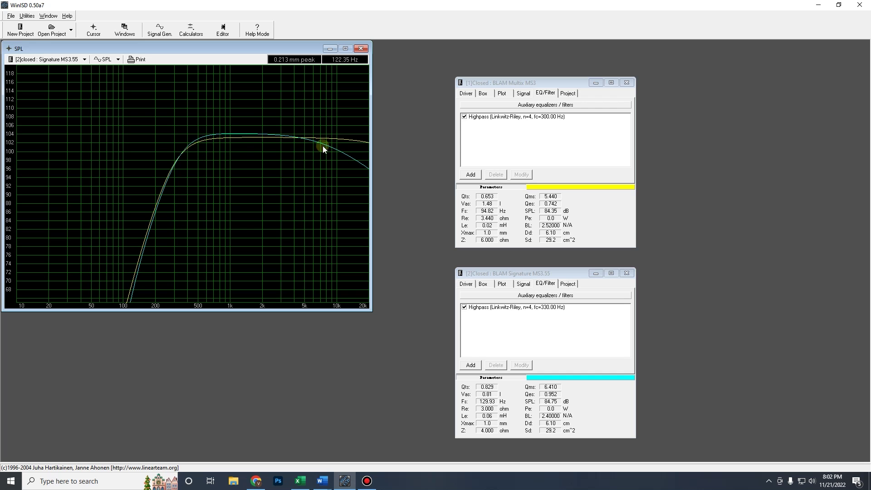
pyautogui.moveTo(307, 136)
pyautogui.mouseDown()
pyautogui.moveTo(320, 136)
pyautogui.moveTo(303, 138)
pyautogui.mouseUp()
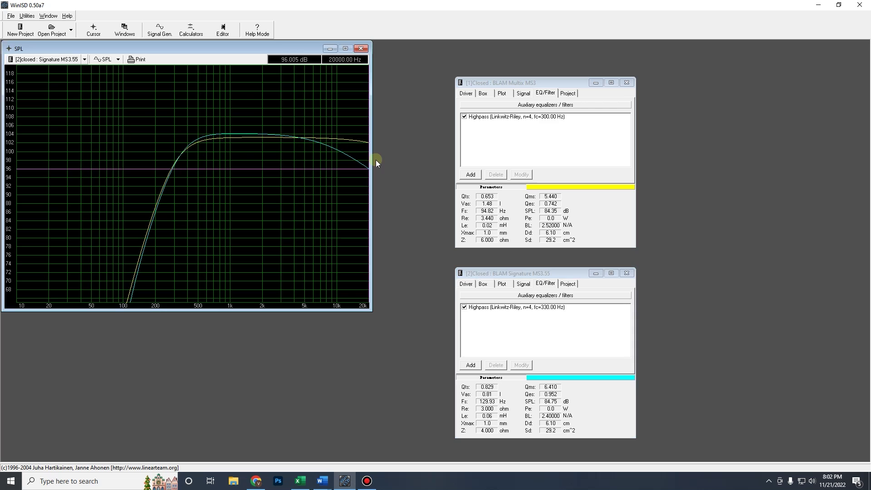
pyautogui.click(344, 140)
pyautogui.click(346, 140)
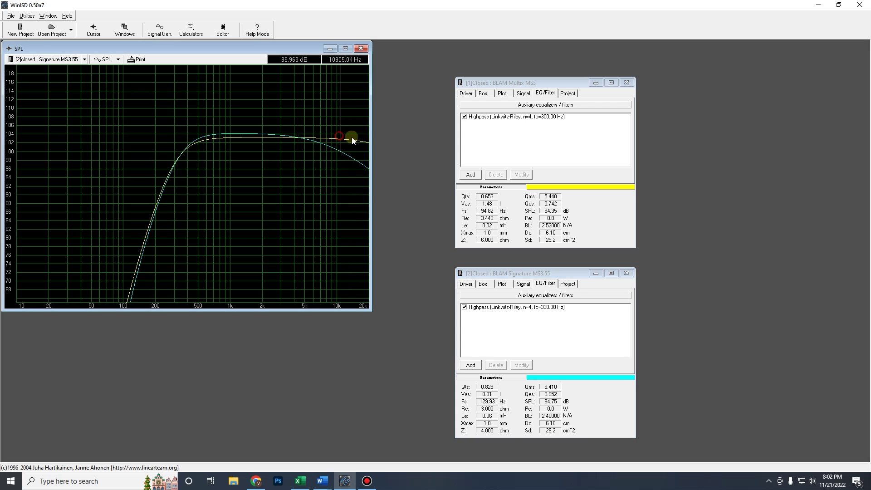
pyautogui.click(357, 141)
# Step: Compare the SPL of the Signature MS3.55 and the Multix MS3 at about 1 kHz
pyautogui.moveTo(247, 132); pyautogui.dragTo(230, 135)
pyautogui.click(509, 272)
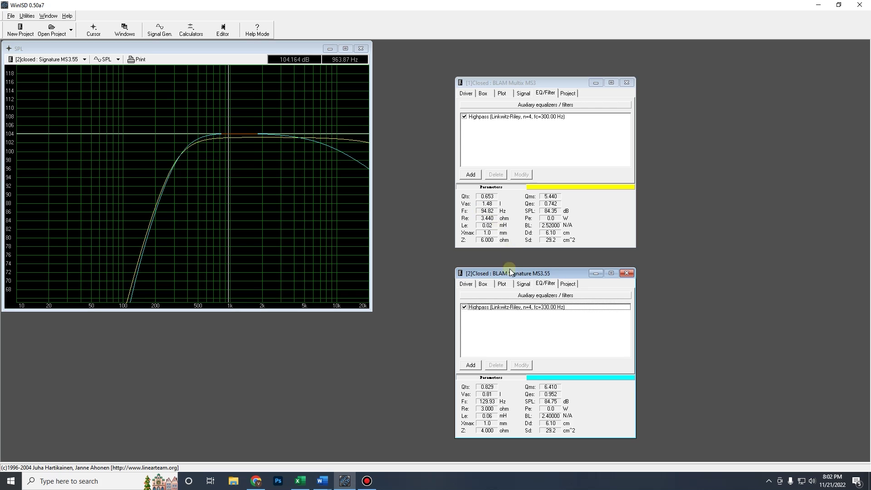
pyautogui.moveTo(232, 137); pyautogui.dragTo(229, 139)
pyautogui.click(513, 81)
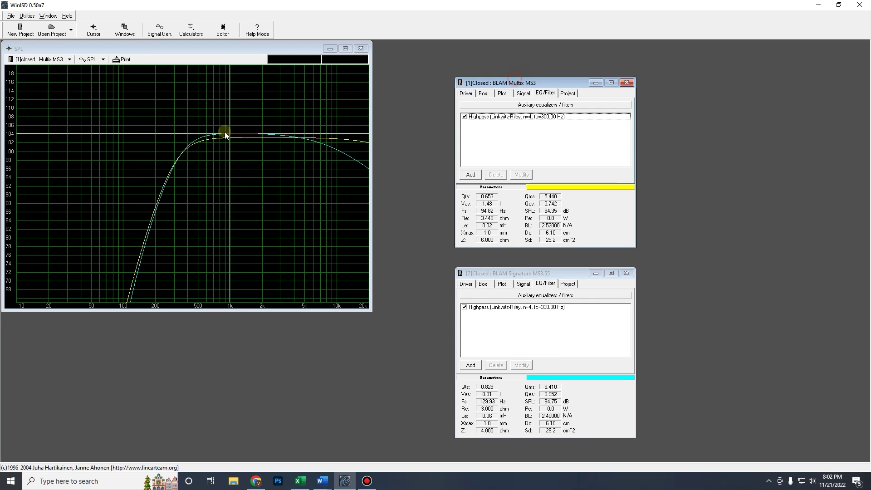
pyautogui.moveTo(229, 143); pyautogui.dragTo(229, 139)
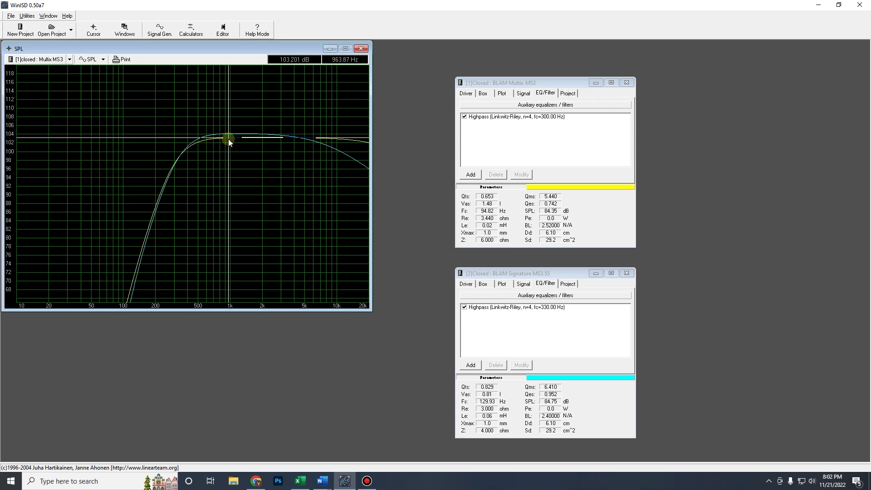
pyautogui.click(525, 80)
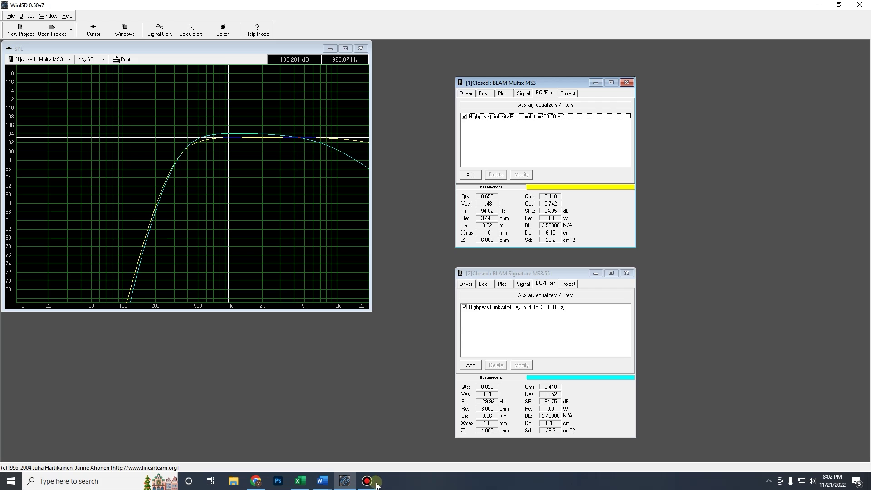
pyautogui.moveTo(369, 486)
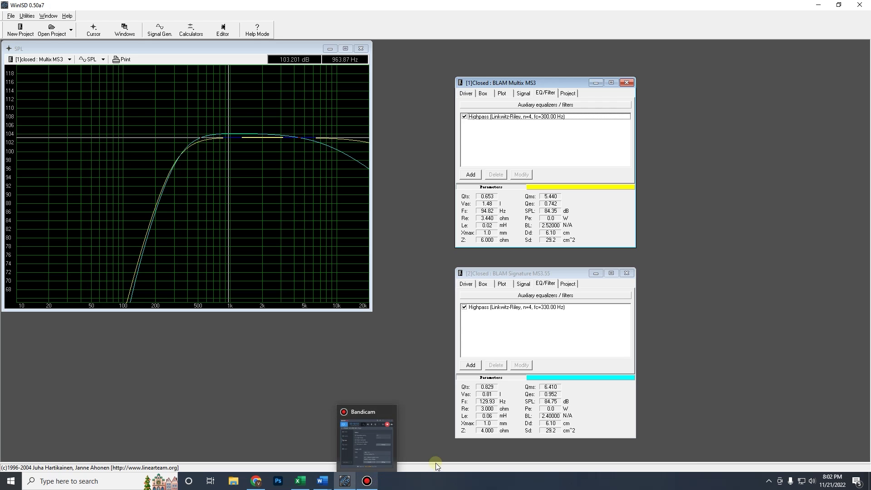